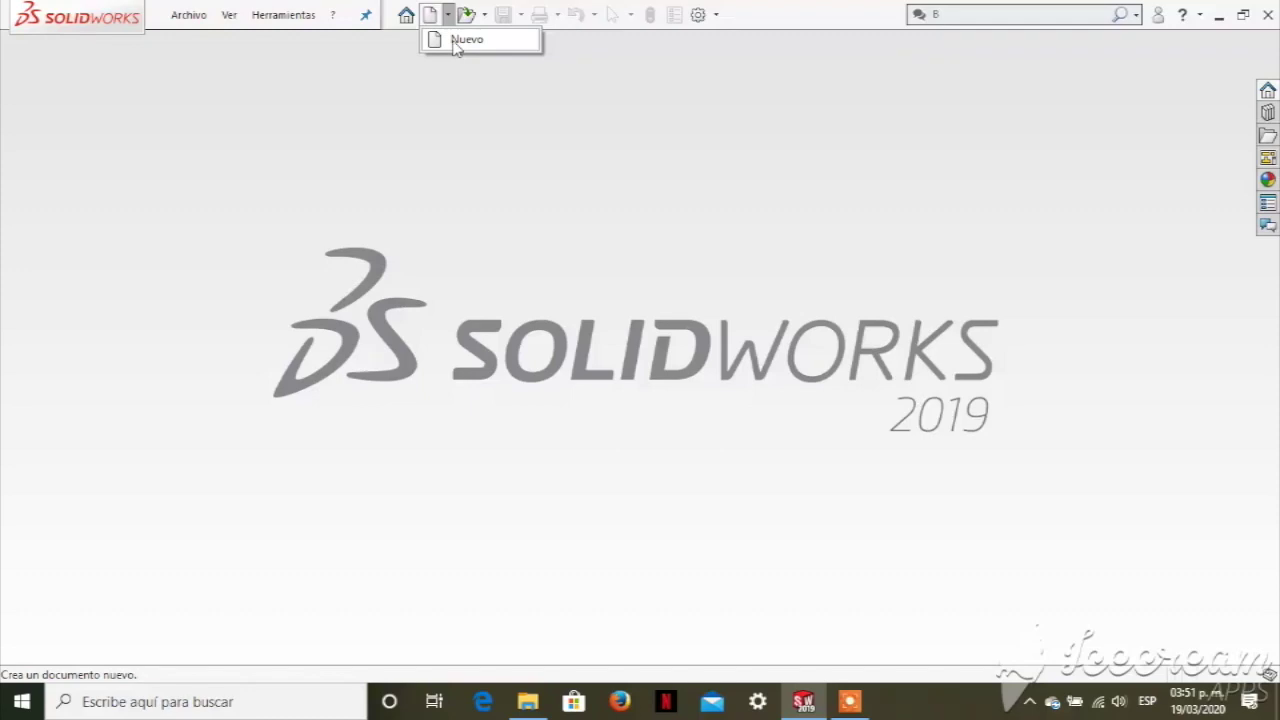
- Start a new assembly and open the CUERPO ESTRELLA part for insertion
{"action": "left_click", "coordinate": [462, 40]}
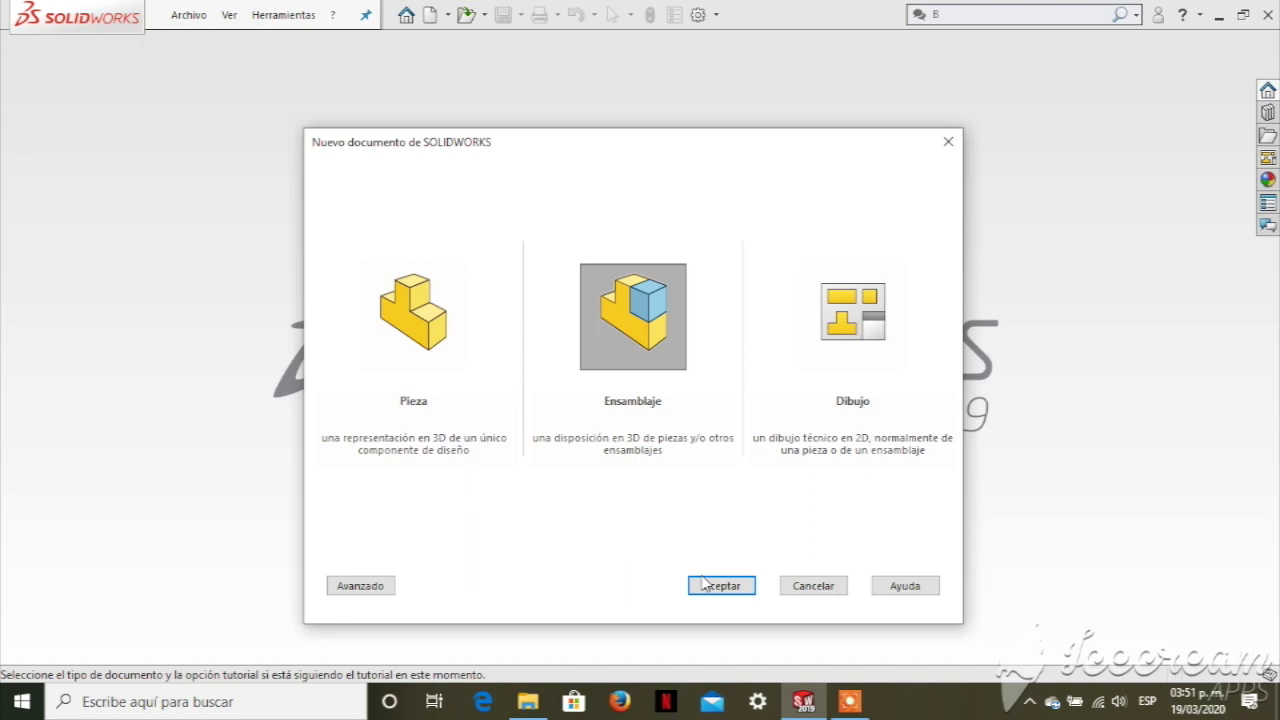
{"action": "left_click", "coordinate": [703, 584]}
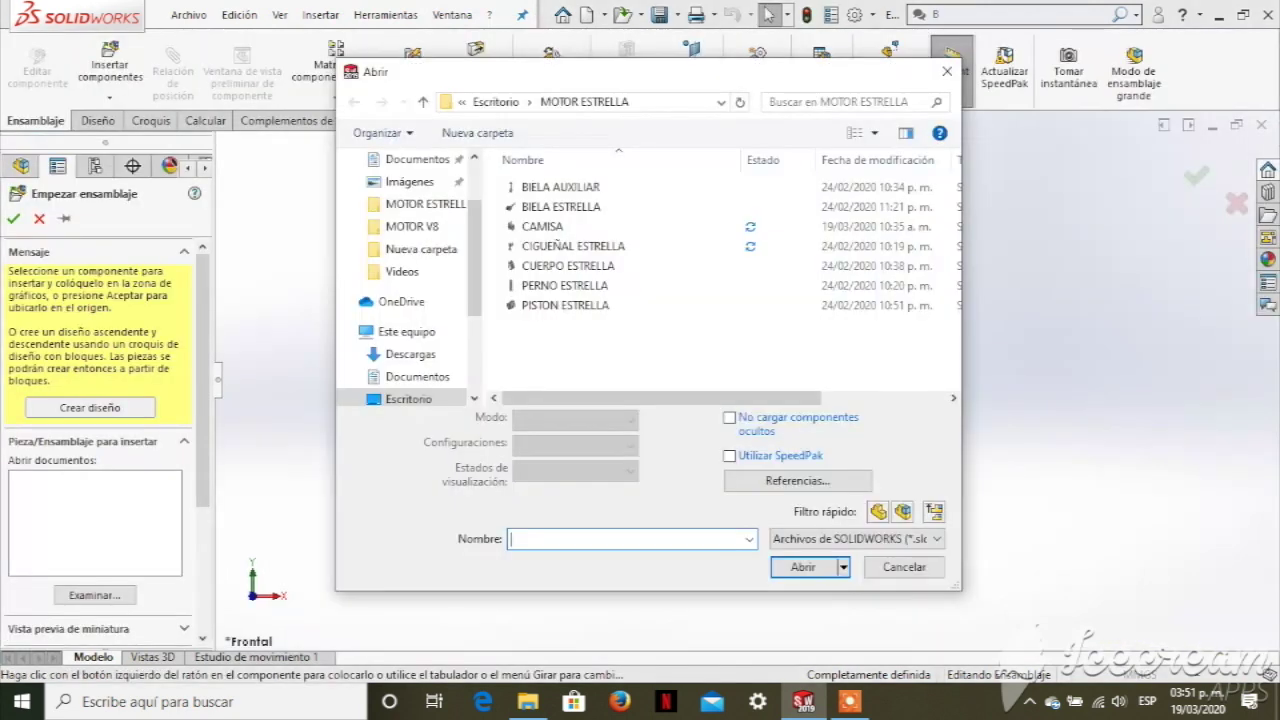
{"action": "left_click", "coordinate": [594, 265]}
{"action": "left_click", "coordinate": [829, 547]}
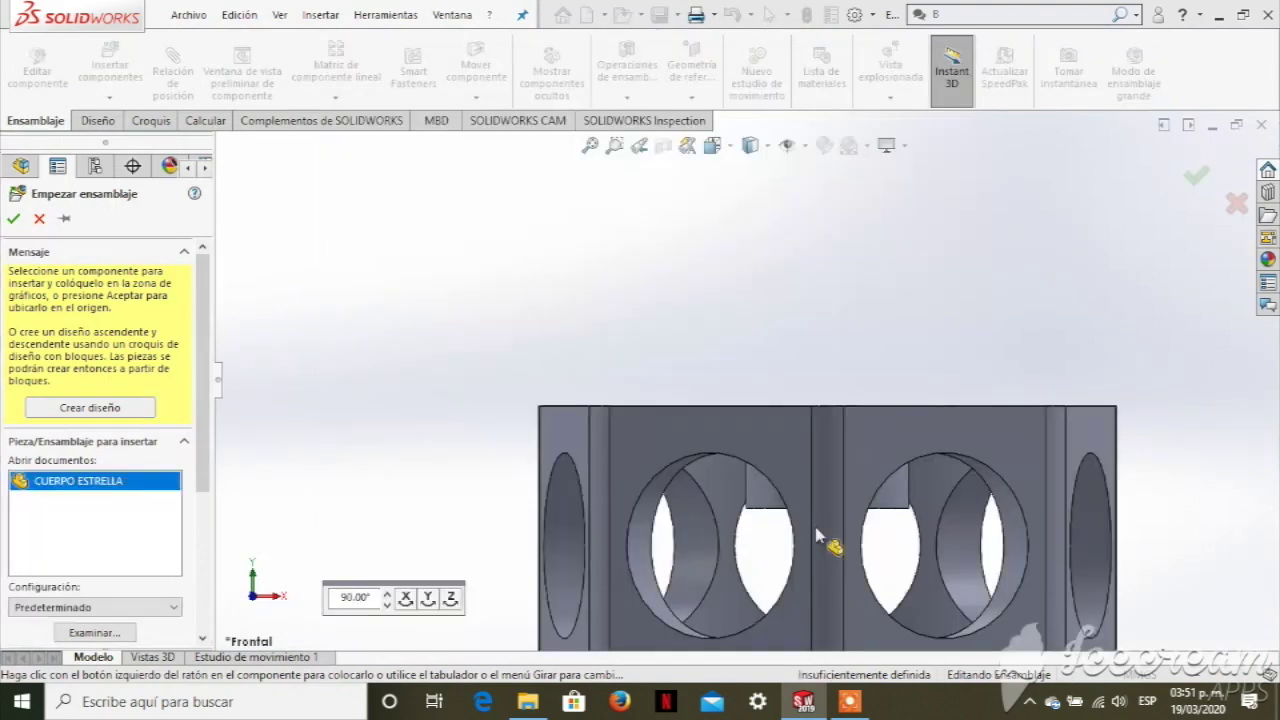
- Place and float the CUERPO ESTRELLA body, then mate its top face coincident with Alzado
{"action": "left_click", "coordinate": [760, 437]}
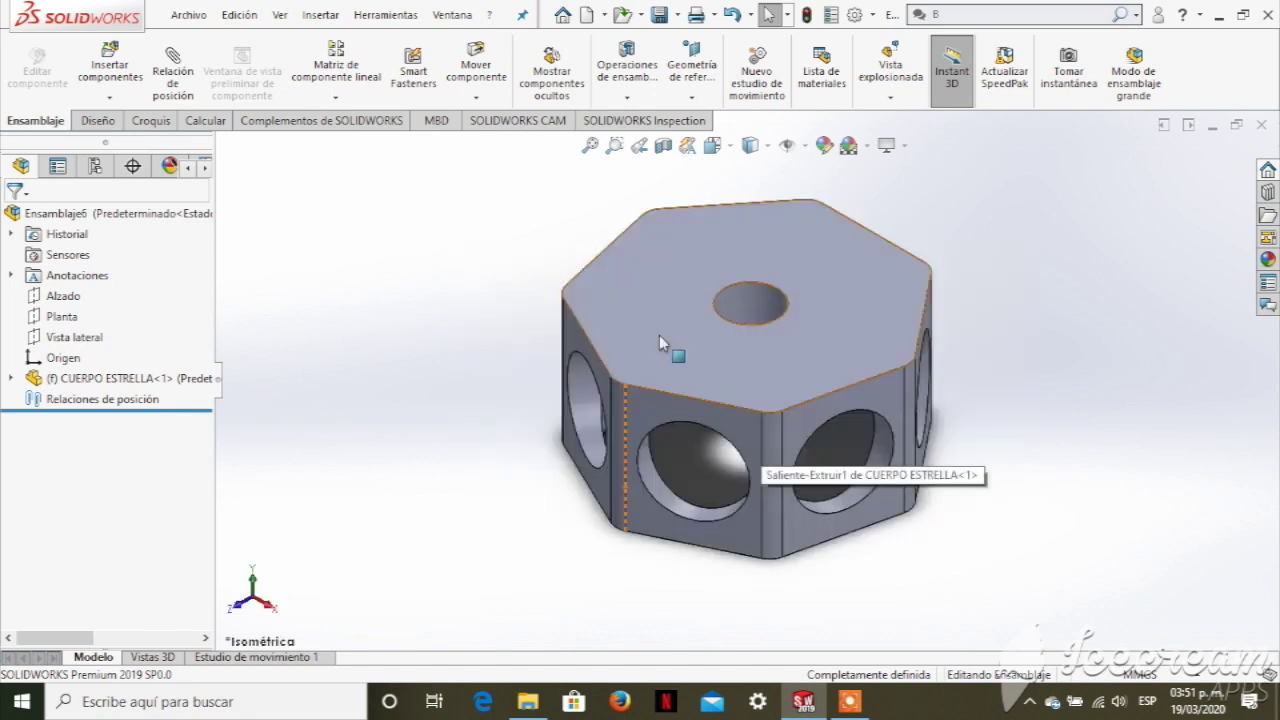
{"action": "right_click", "coordinate": [659, 343]}
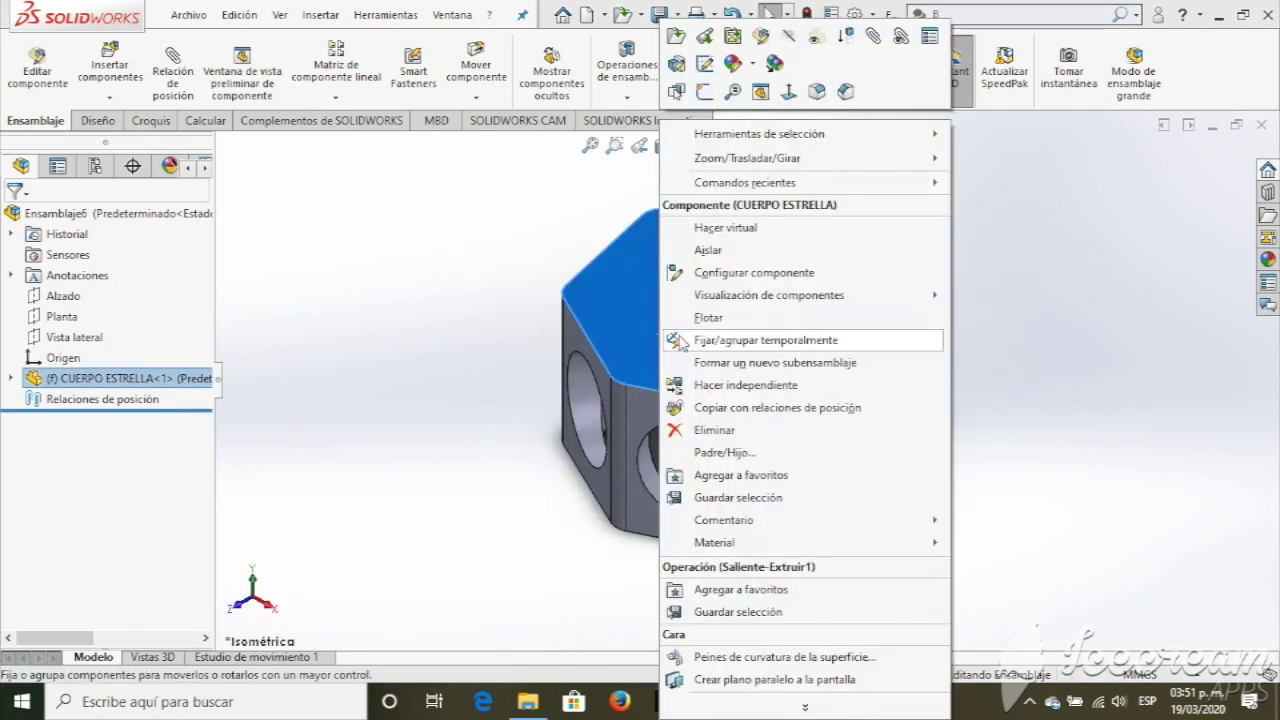
{"action": "left_click", "coordinate": [708, 317]}
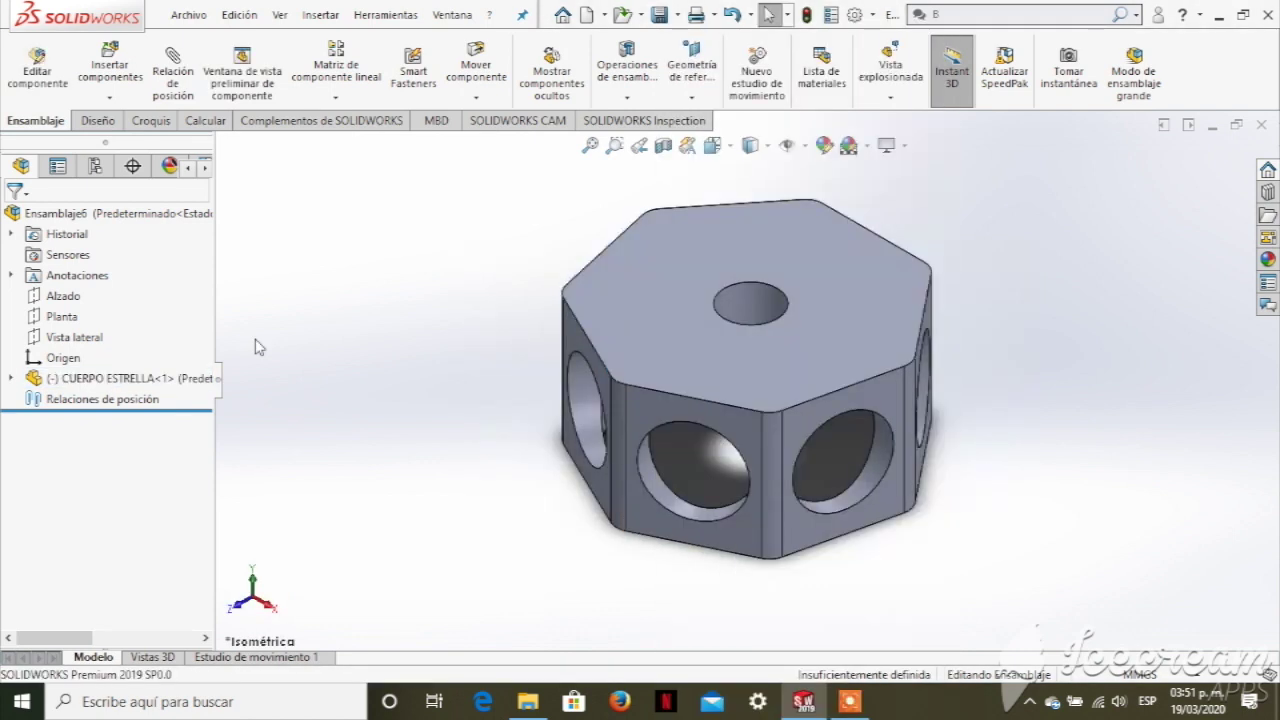
{"action": "left_click", "coordinate": [60, 297]}
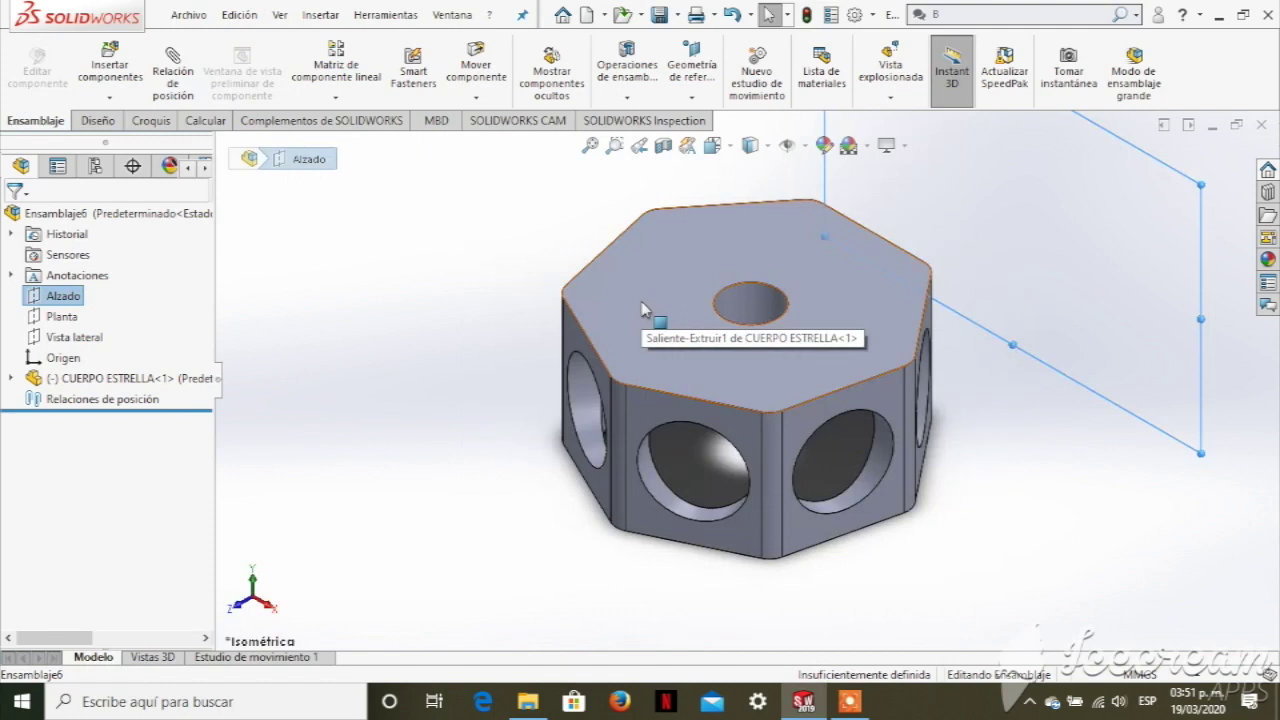
{"action": "left_click", "coordinate": [642, 305]}
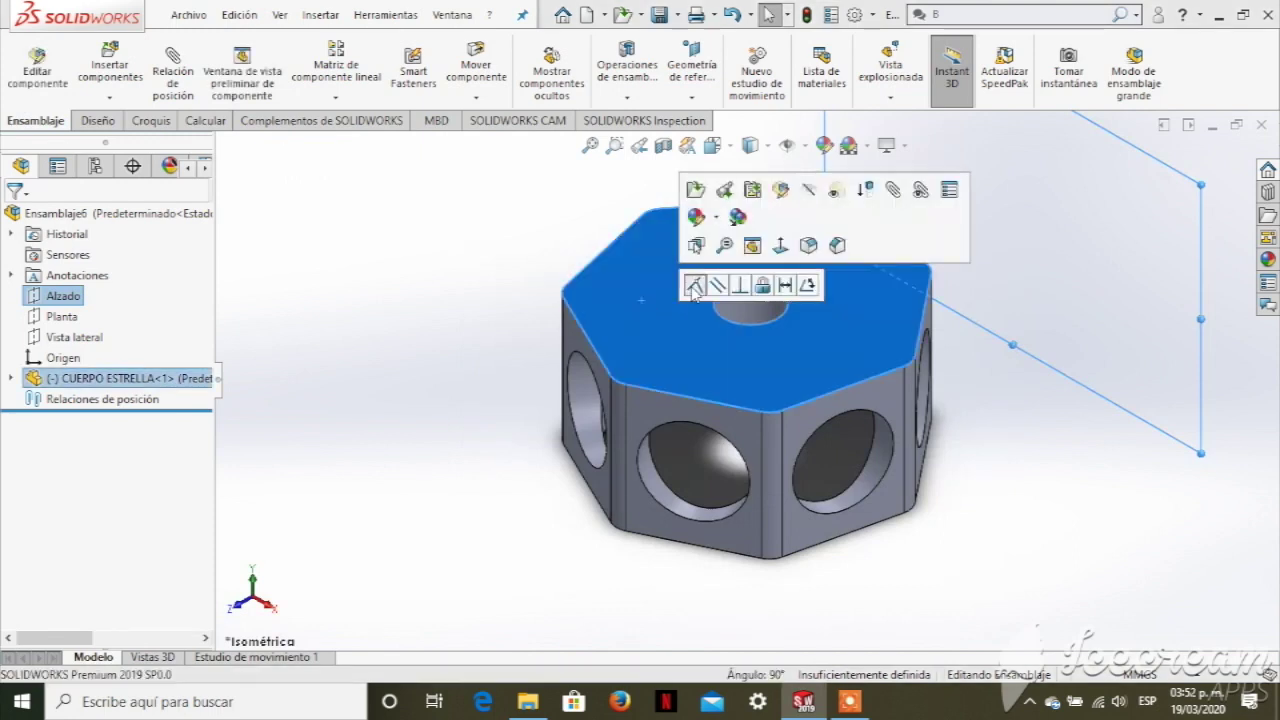
{"action": "left_click", "coordinate": [694, 286]}
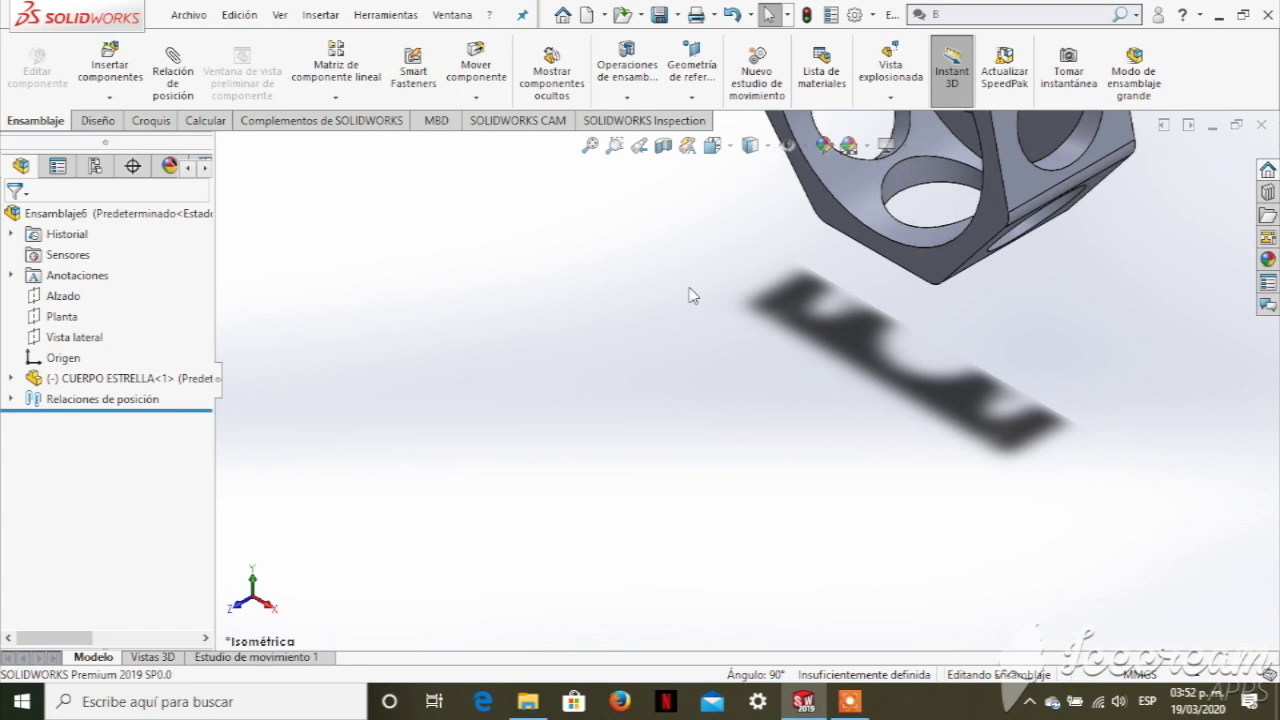
- Mate the body's side face coincident with Planta and select the Vista lateral plane
{"action": "left_click", "coordinate": [62, 316]}
{"action": "key", "text": "ctrl+8"}
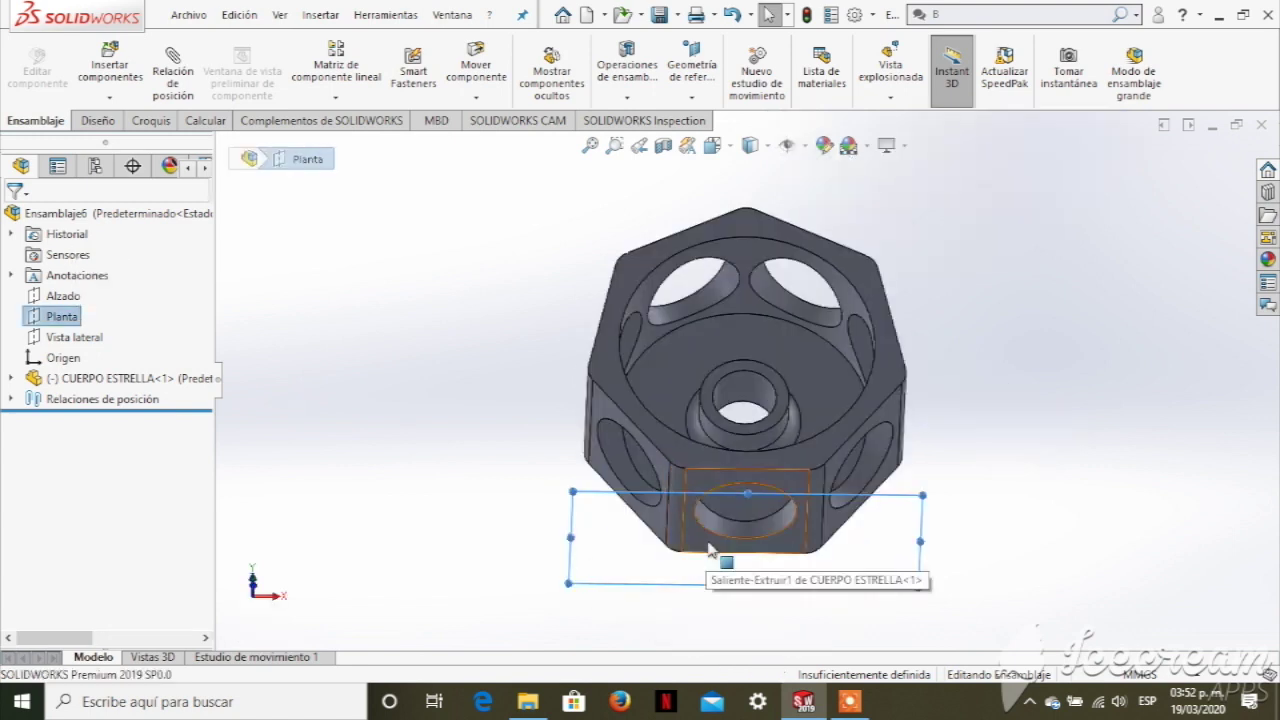
{"action": "left_click", "coordinate": [708, 548]}
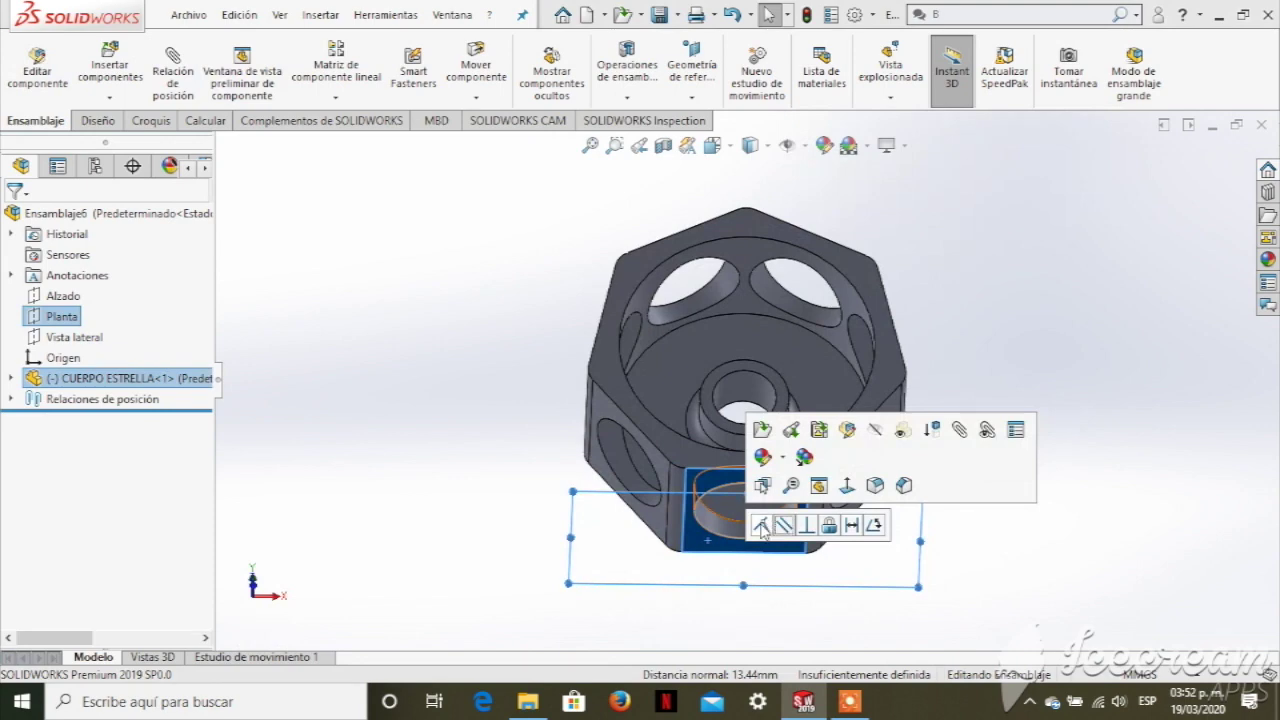
{"action": "left_click", "coordinate": [760, 526]}
{"action": "key", "text": "ctrl+7"}
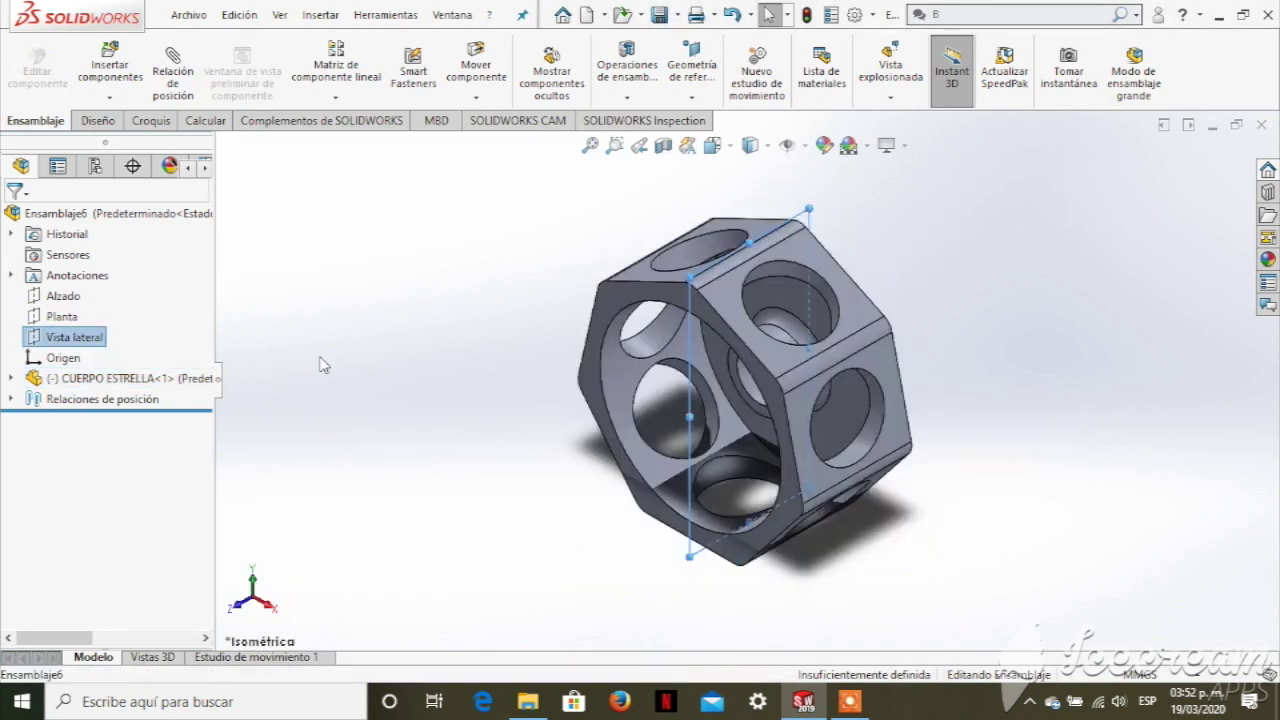
{"action": "left_click", "coordinate": [870, 490], "text": "ctrl"}
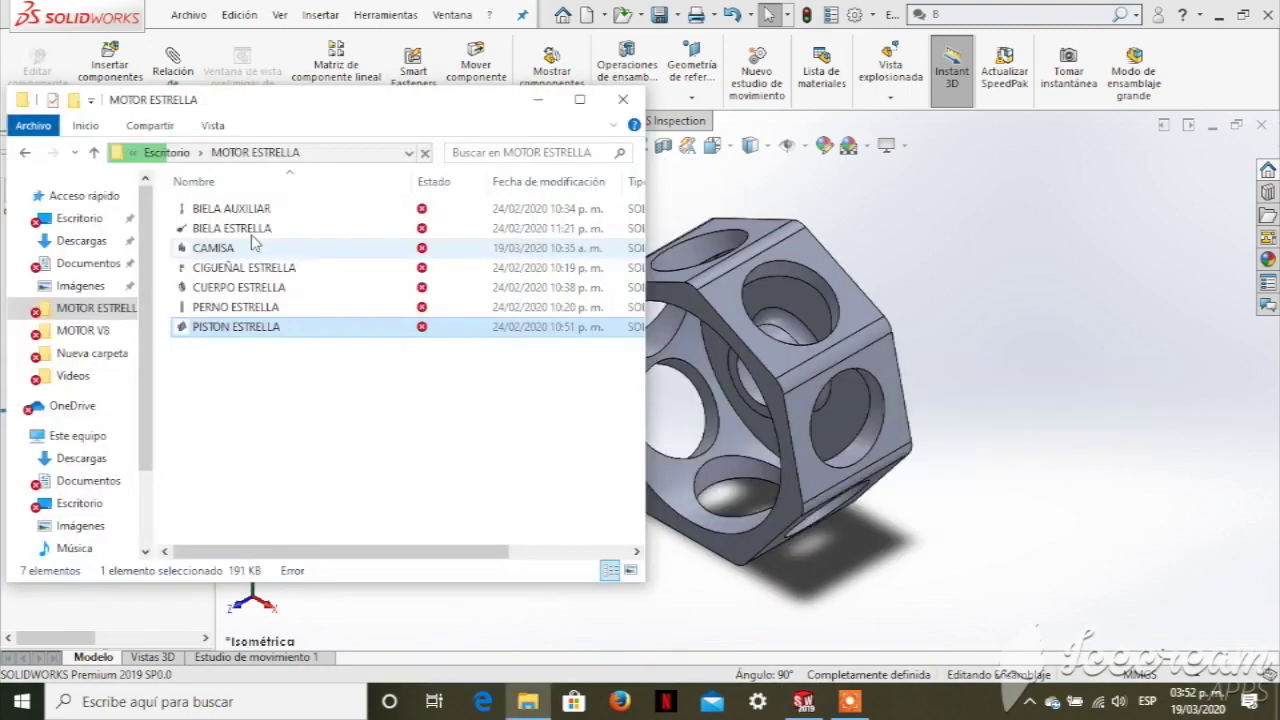
- Drag BIELA AUXILIAR, BIELA ESTRELLA and CAMISA from File Explorer into the assembly
{"action": "left_click", "coordinate": [238, 228]}
{"action": "left_click", "coordinate": [229, 210]}
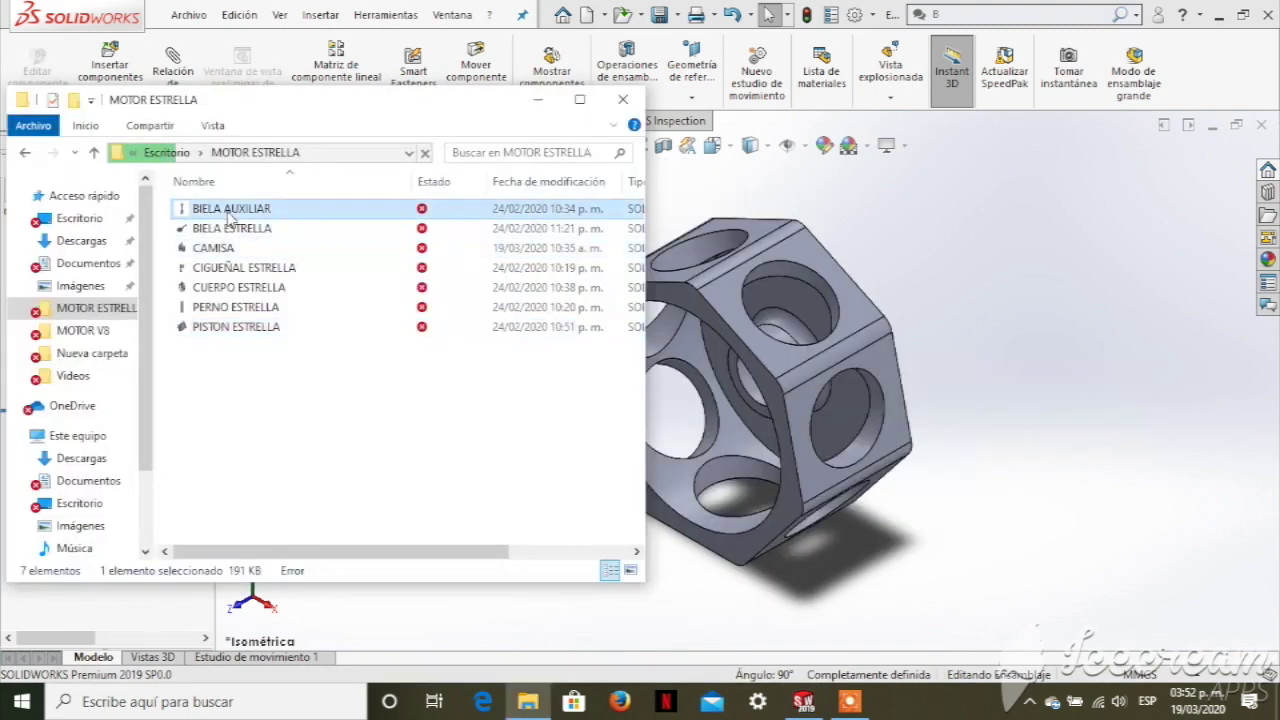
{"action": "left_click_drag", "start_coordinate": [229, 210], "coordinate": [980, 268]}
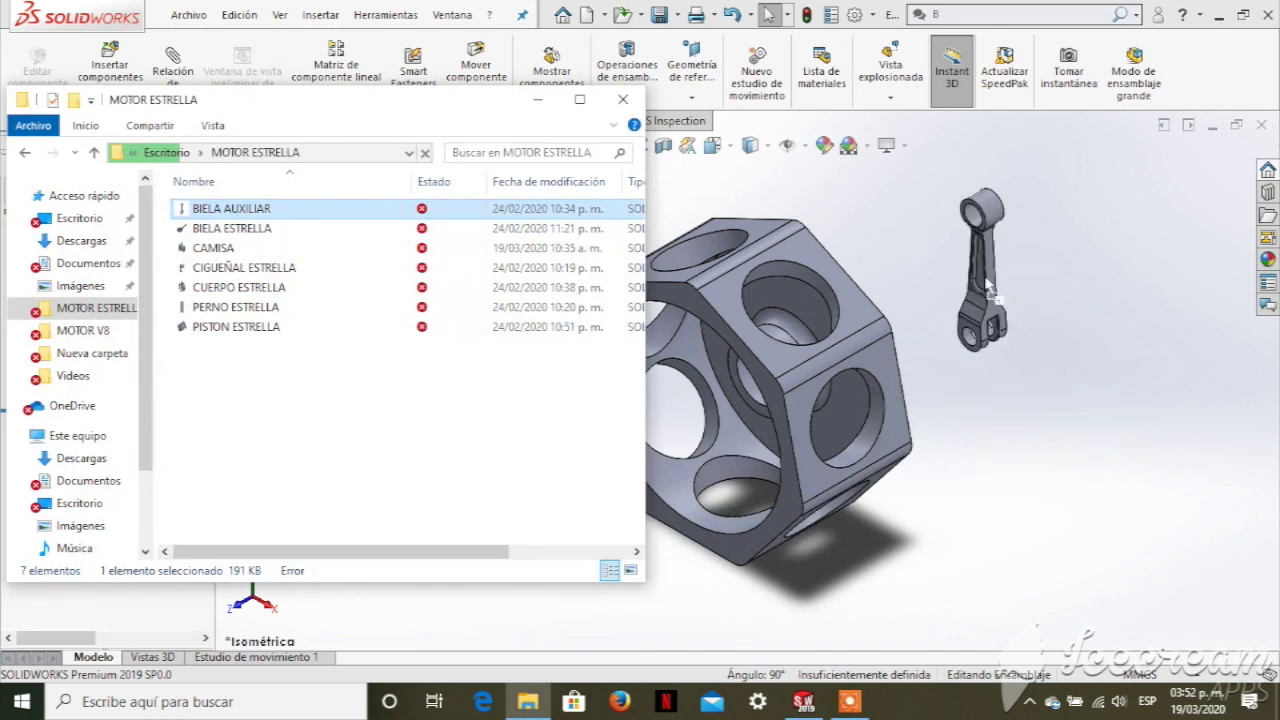
{"action": "left_click_drag", "start_coordinate": [249, 236], "coordinate": [1070, 360]}
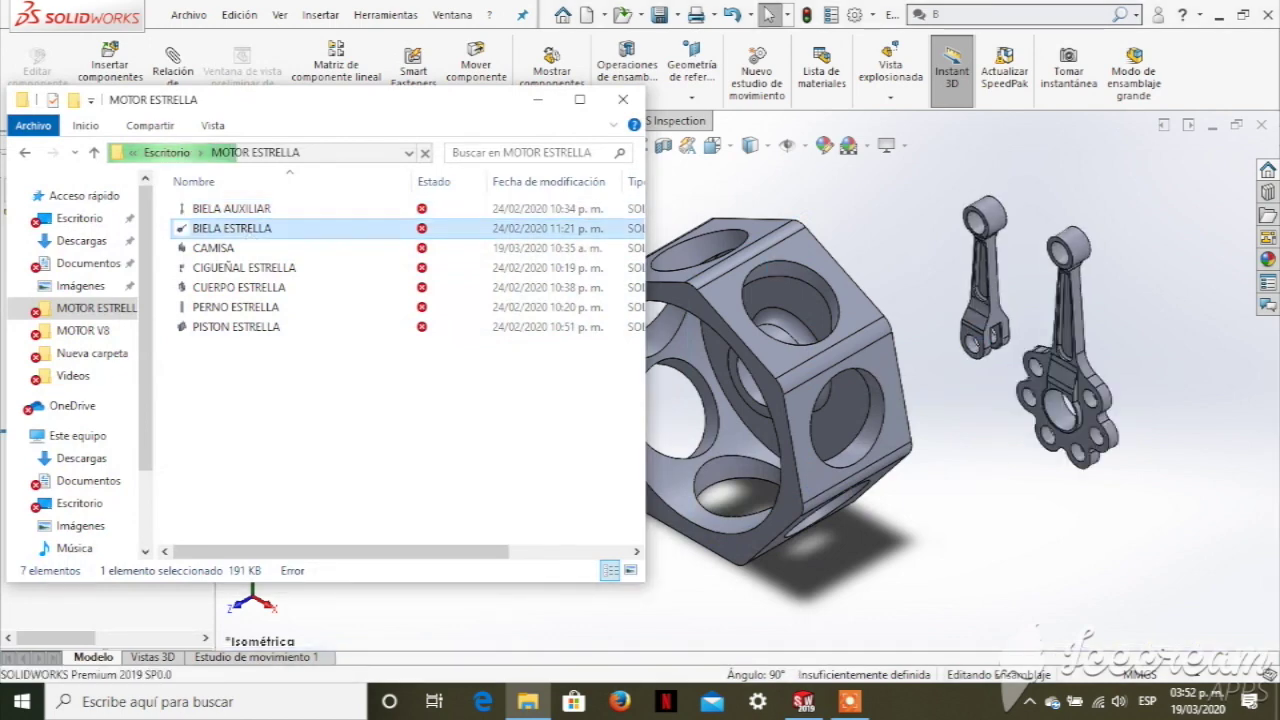
{"action": "left_click", "coordinate": [213, 248]}
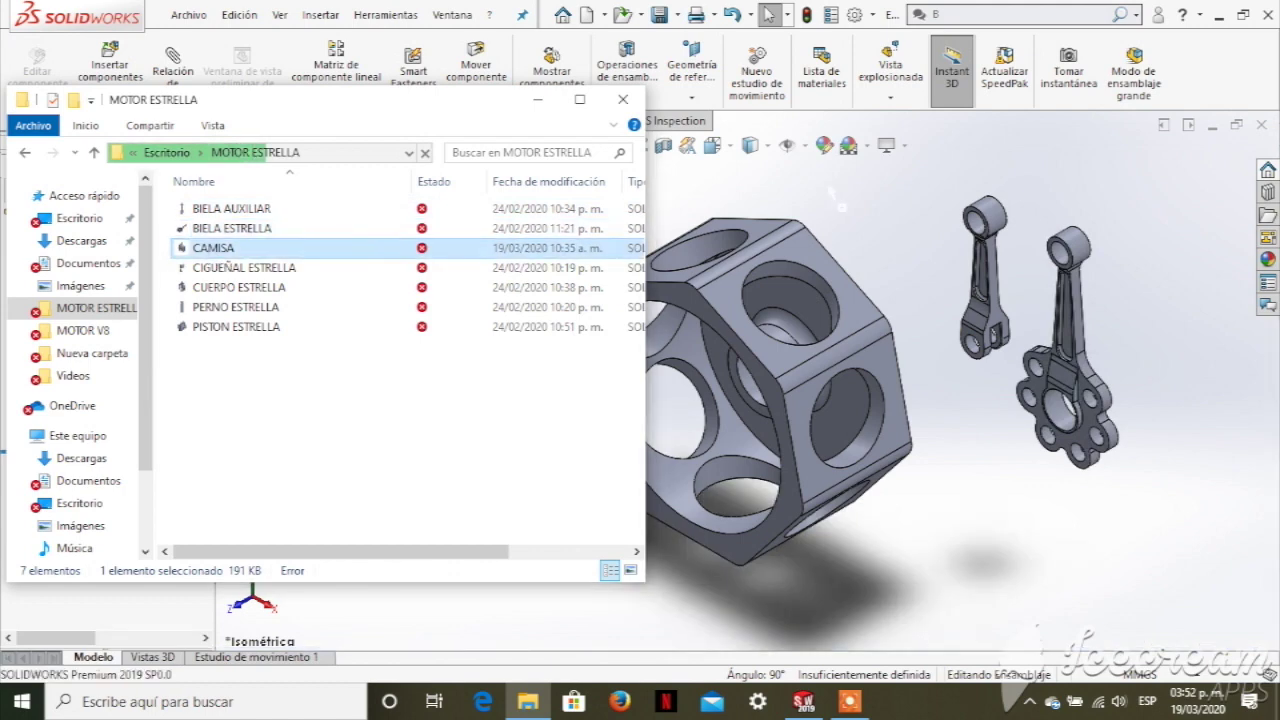
{"action": "left_click_drag", "start_coordinate": [213, 248], "coordinate": [816, 177]}
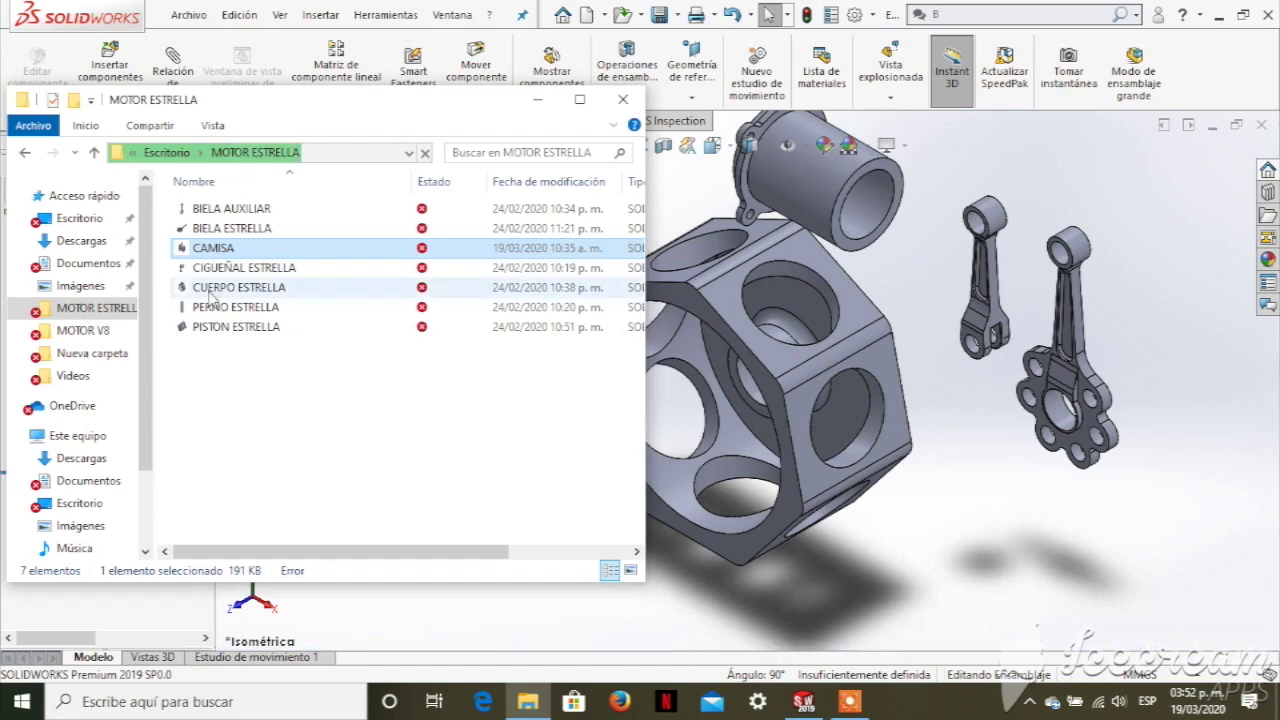
- Drag CIGUEÑAL ESTRELLA, PERNO ESTRELLA and PISTON ESTRELLA in, then minimize Explorer
{"action": "left_click", "coordinate": [211, 295]}
{"action": "mouse_move", "coordinate": [211, 295]}
{"action": "left_mouse_down"}
{"action": "mouse_move", "coordinate": [957, 548]}
{"action": "mouse_move", "coordinate": [300, 287]}
{"action": "mouse_move", "coordinate": [1012, 479]}
{"action": "mouse_move", "coordinate": [1000, 515]}
{"action": "left_mouse_up"}
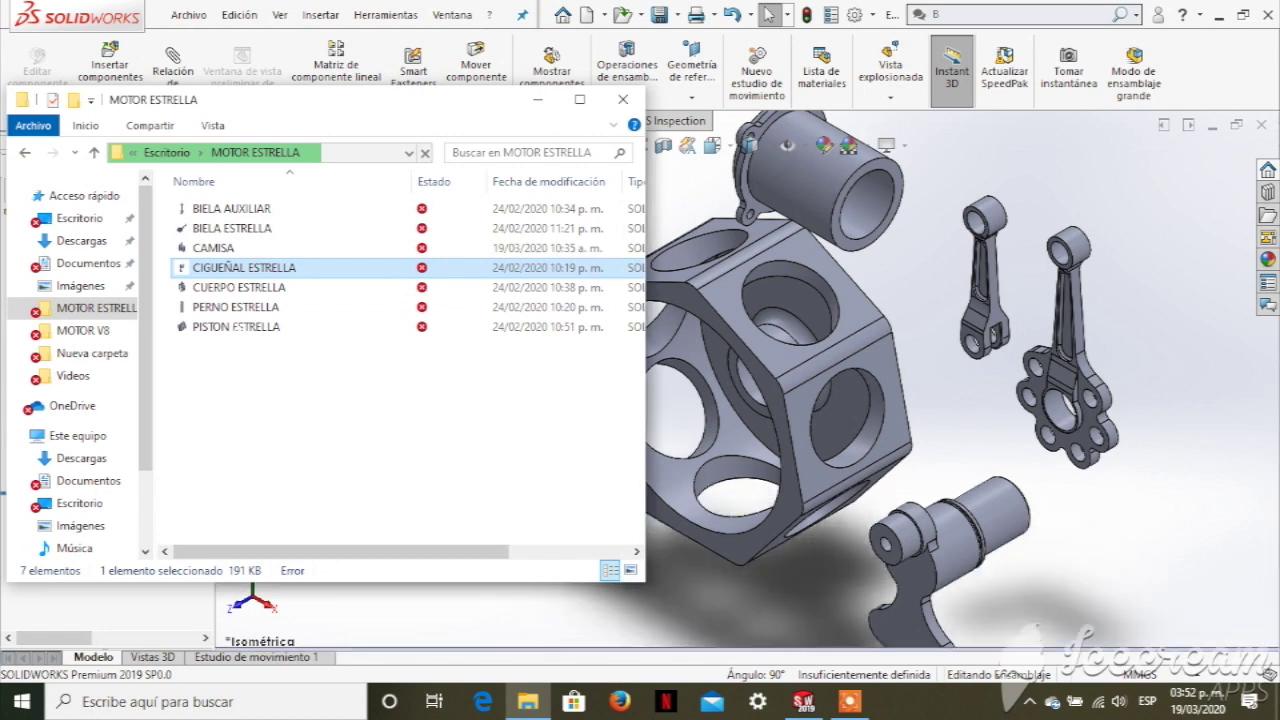
{"action": "left_click", "coordinate": [218, 309]}
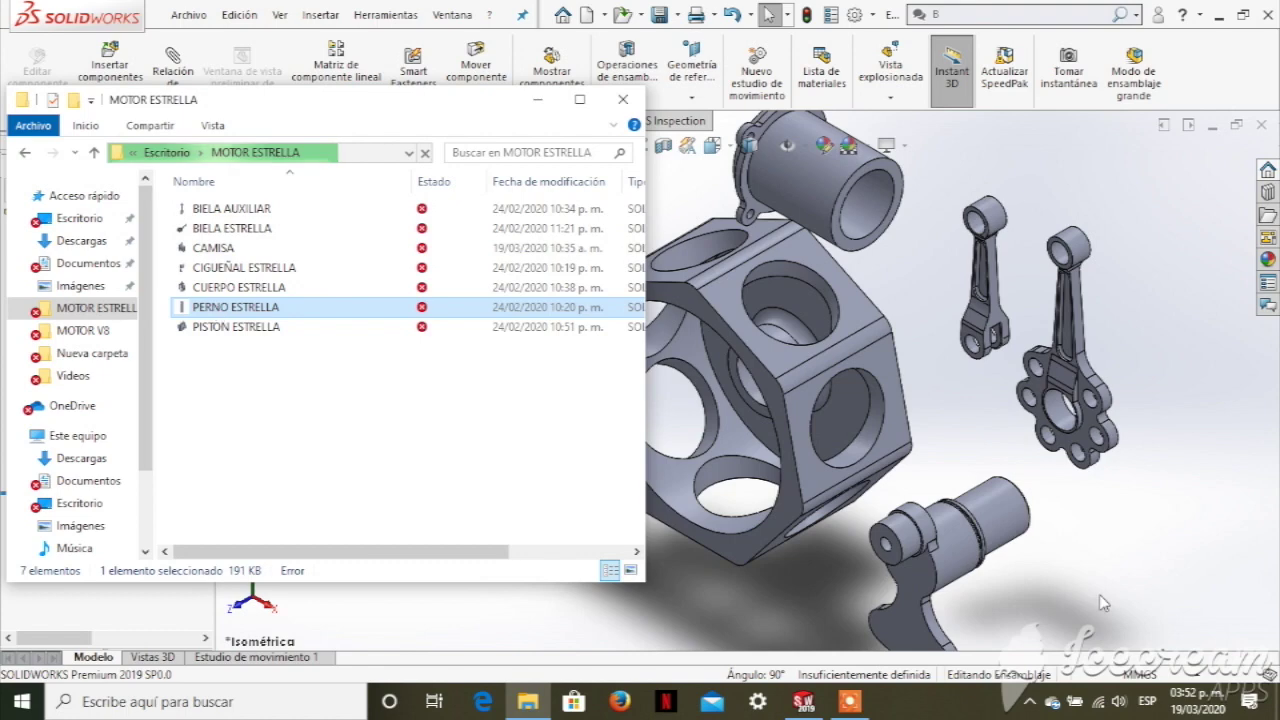
{"action": "left_click_drag", "start_coordinate": [218, 312], "coordinate": [1088, 583]}
{"action": "key", "text": "Down"}
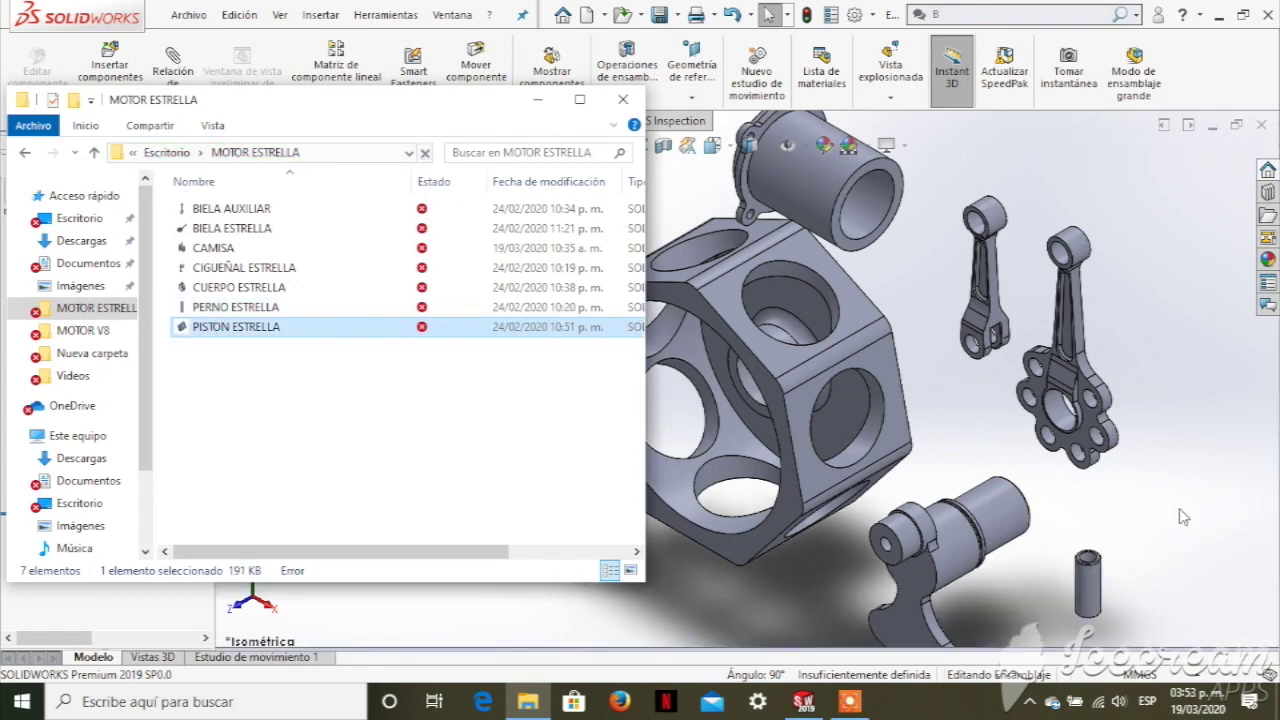
{"action": "left_click_drag", "start_coordinate": [1183, 516], "coordinate": [1180, 510]}
{"action": "left_click", "coordinate": [537, 99]}
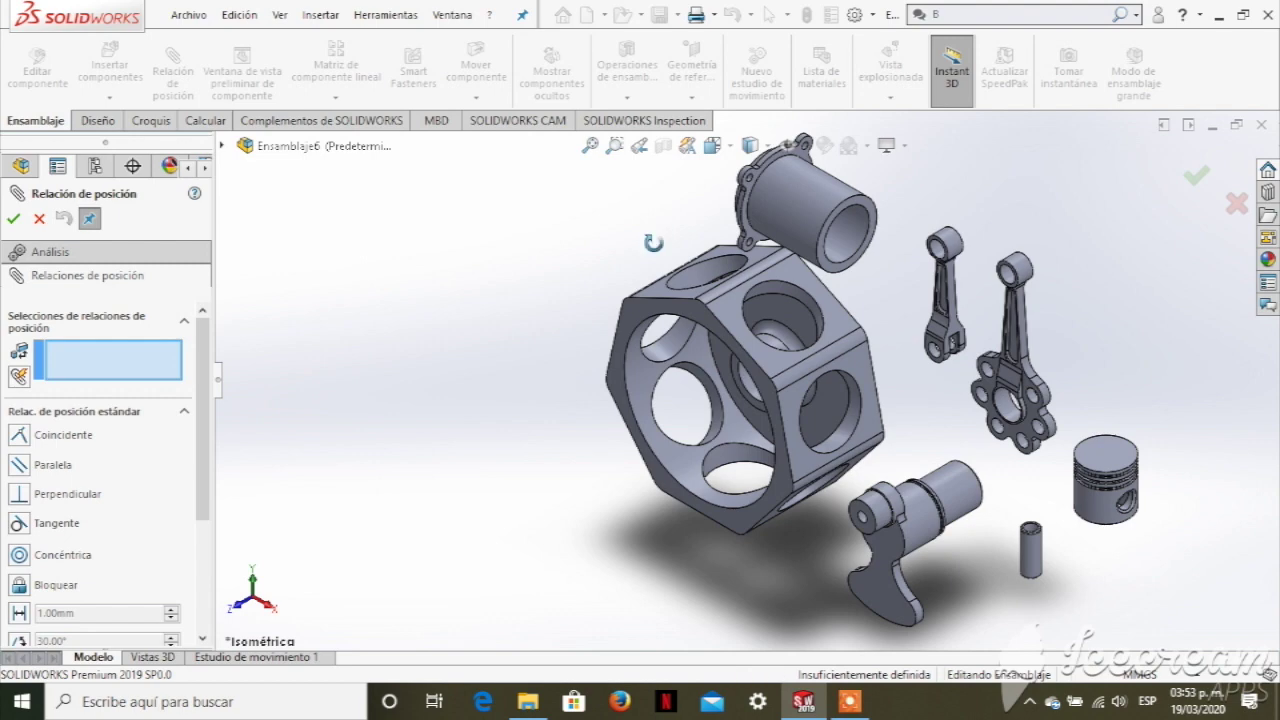
- Mate the CAMISA flange concentric to a body port and coincident flush against it
{"action": "middle_click_drag", "start_coordinate": [655, 234], "coordinate": [771, 229]}
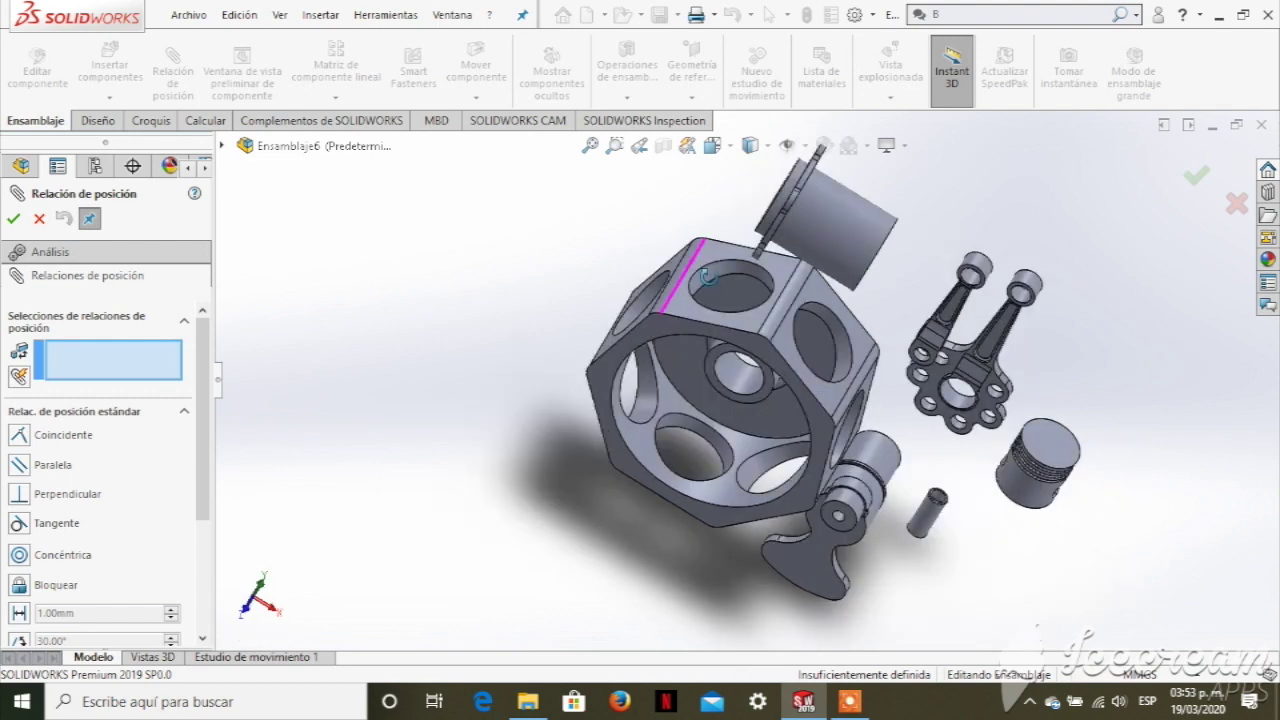
{"action": "left_click", "coordinate": [771, 229]}
{"action": "left_click", "coordinate": [815, 383]}
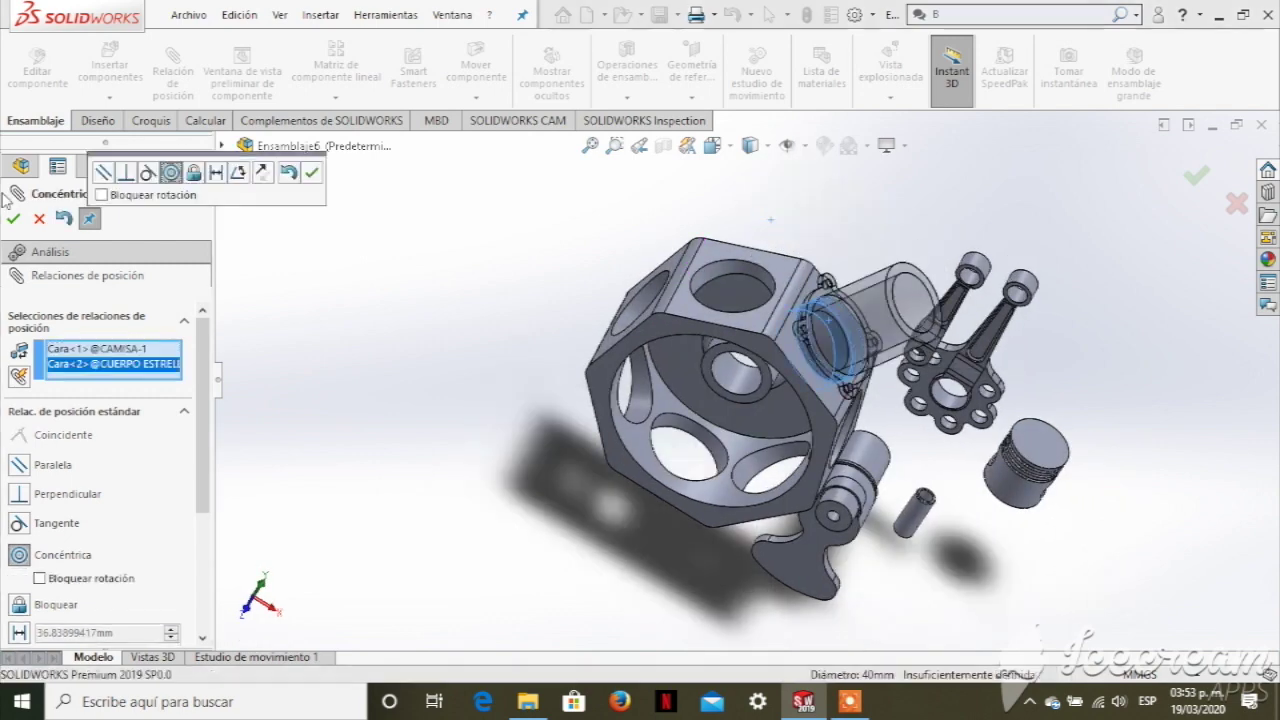
{"action": "key", "text": "Return"}
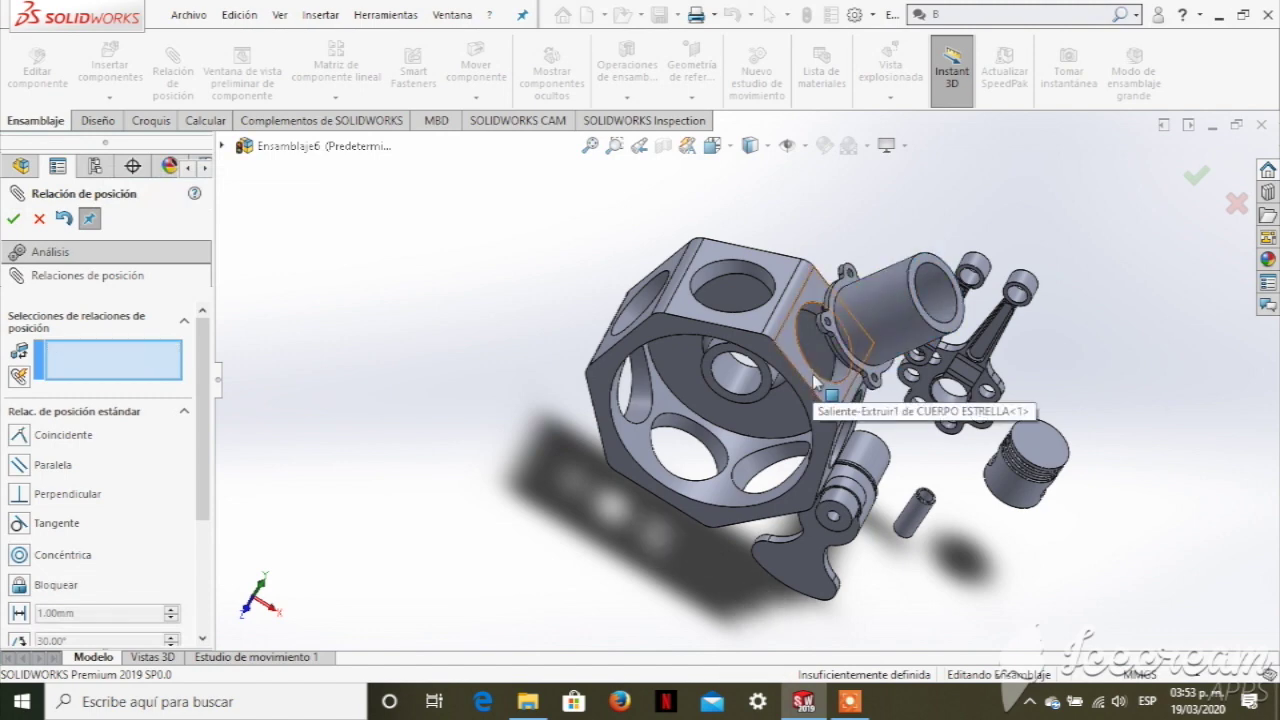
{"action": "left_click", "coordinate": [815, 383]}
{"action": "mouse_move", "coordinate": [815, 383]}
{"action": "middle_mouse_down"}
{"action": "mouse_move", "coordinate": [526, 294]}
{"action": "mouse_move", "coordinate": [643, 318]}
{"action": "middle_mouse_up"}
{"action": "scroll", "coordinate": [643, 358], "scroll_direction": "down", "scroll_amount": 5}
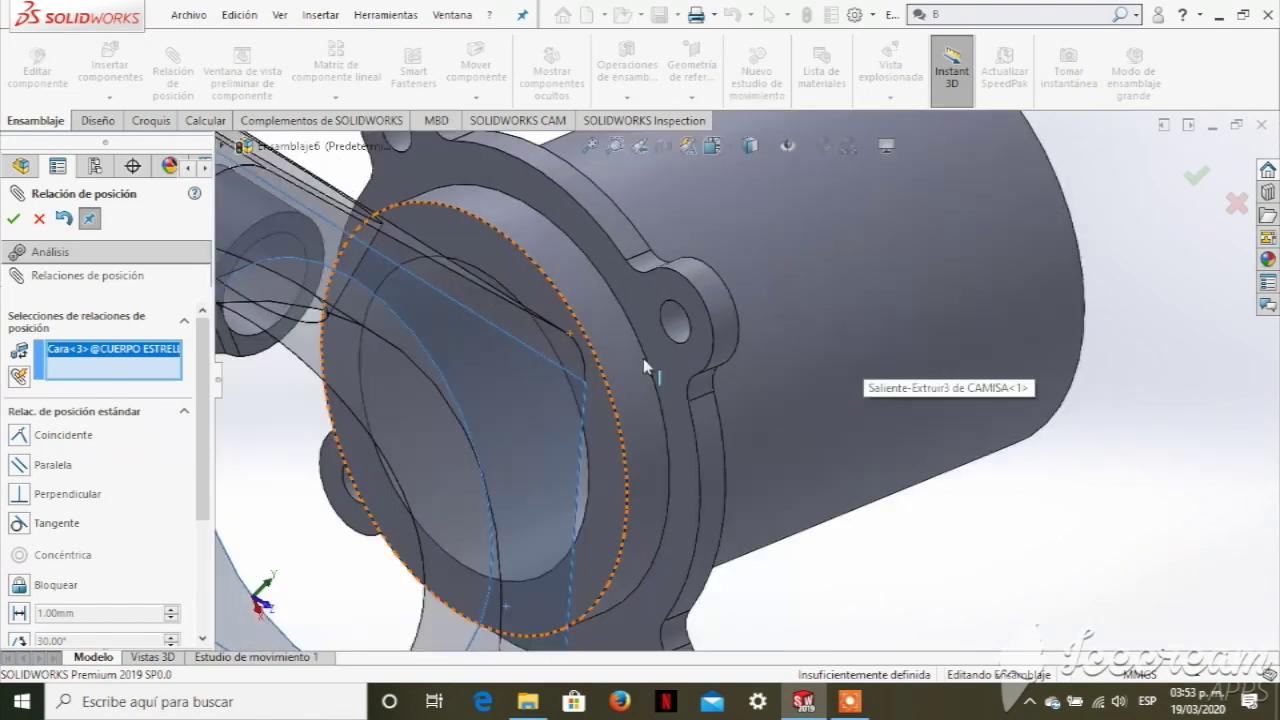
{"action": "left_click", "coordinate": [671, 366]}
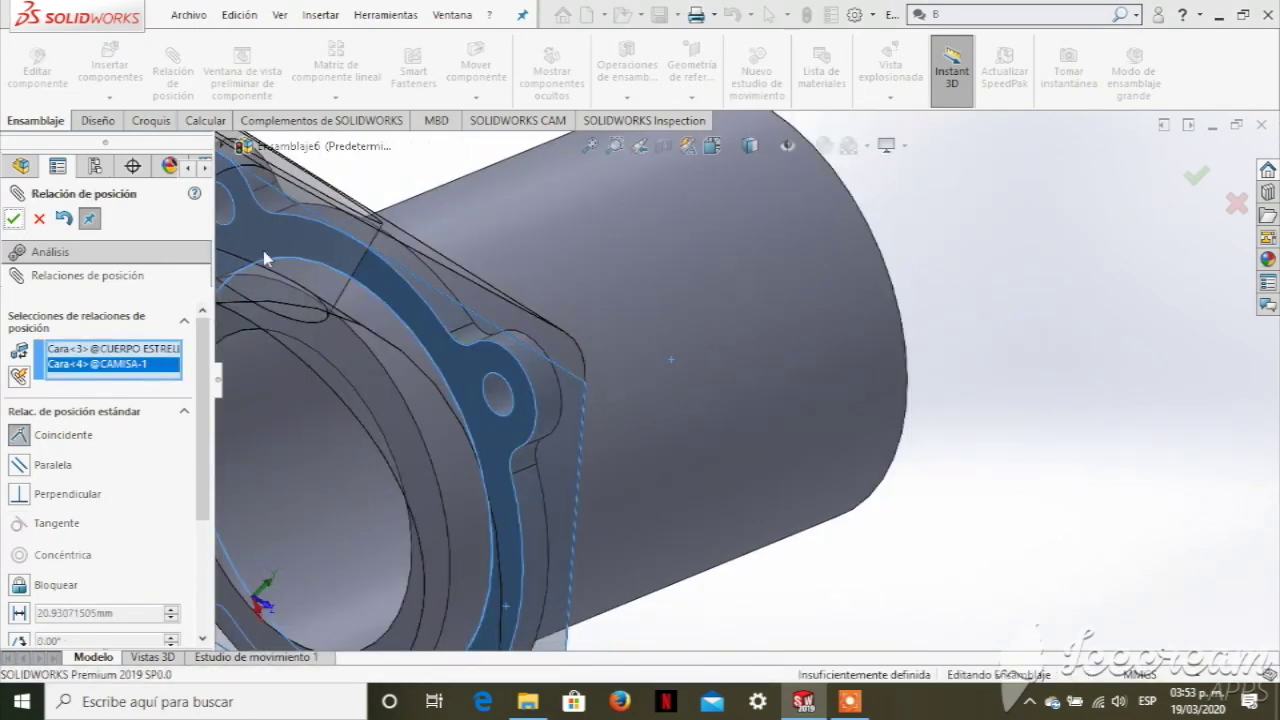
{"action": "scroll", "coordinate": [952, 420], "scroll_direction": "up", "scroll_amount": 3}
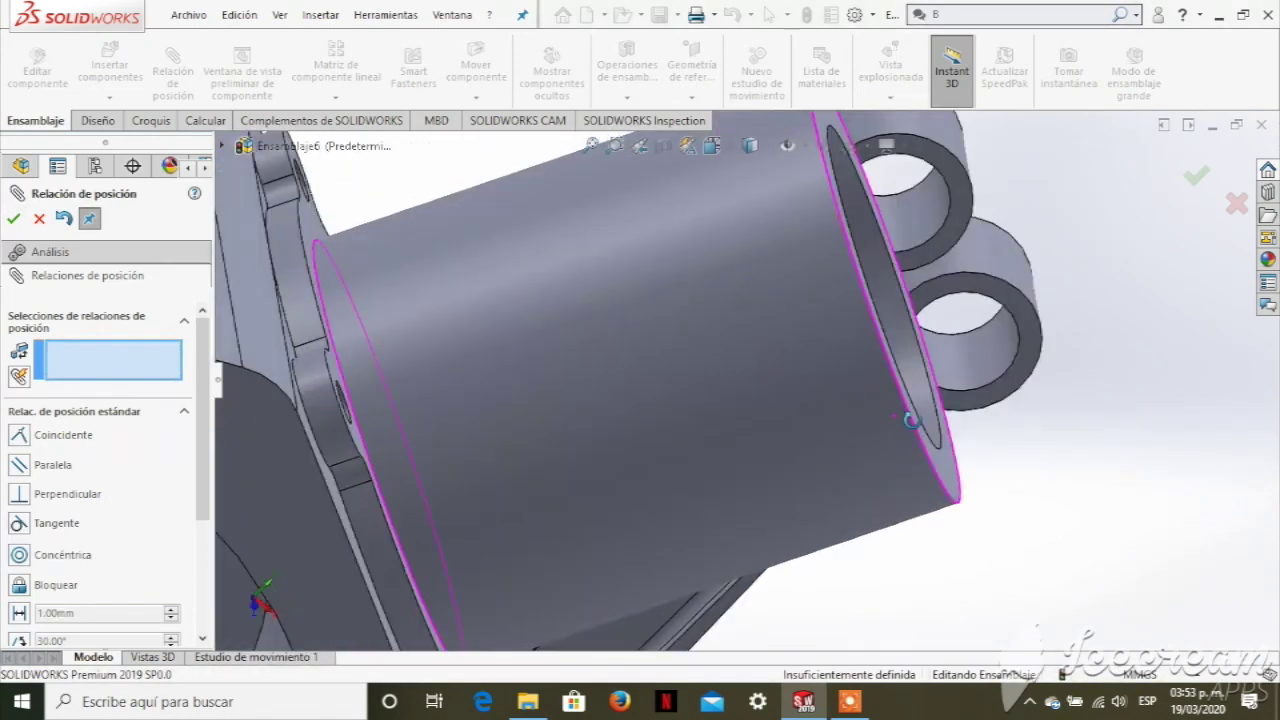
{"action": "key", "text": "ctrl+7"}
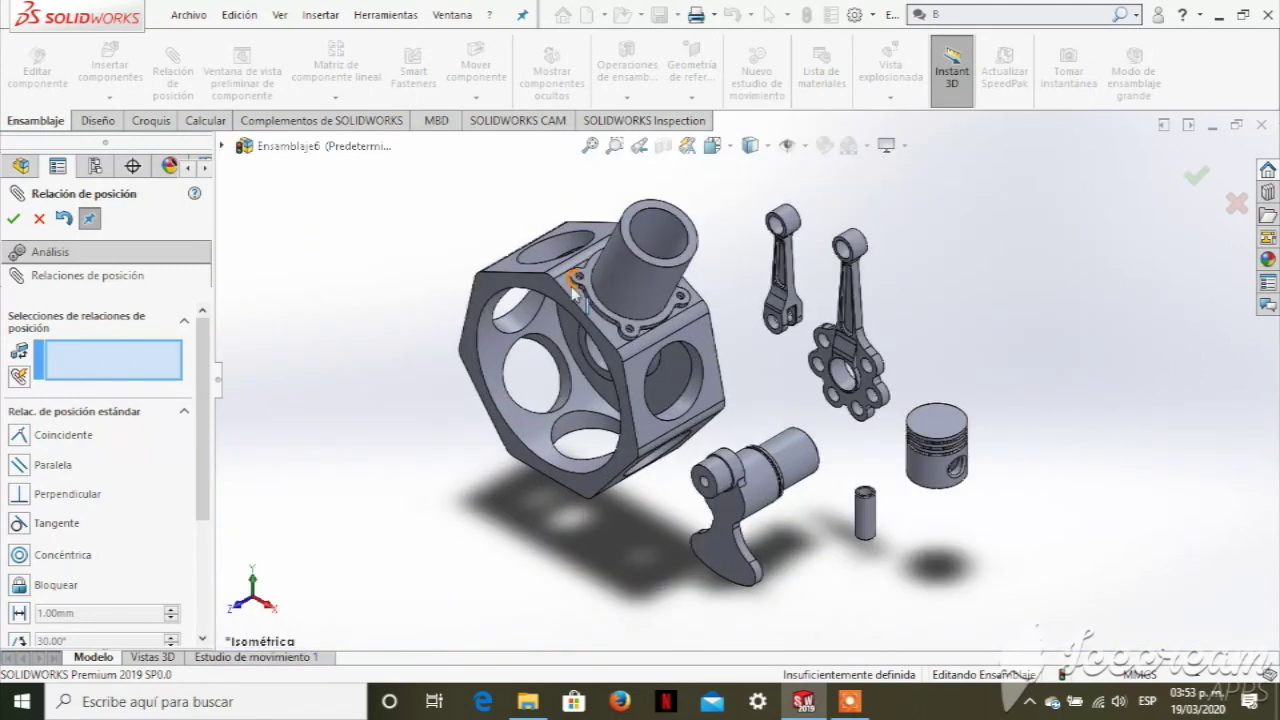
{"action": "scroll", "coordinate": [820, 405], "scroll_direction": "down", "scroll_amount": 2}
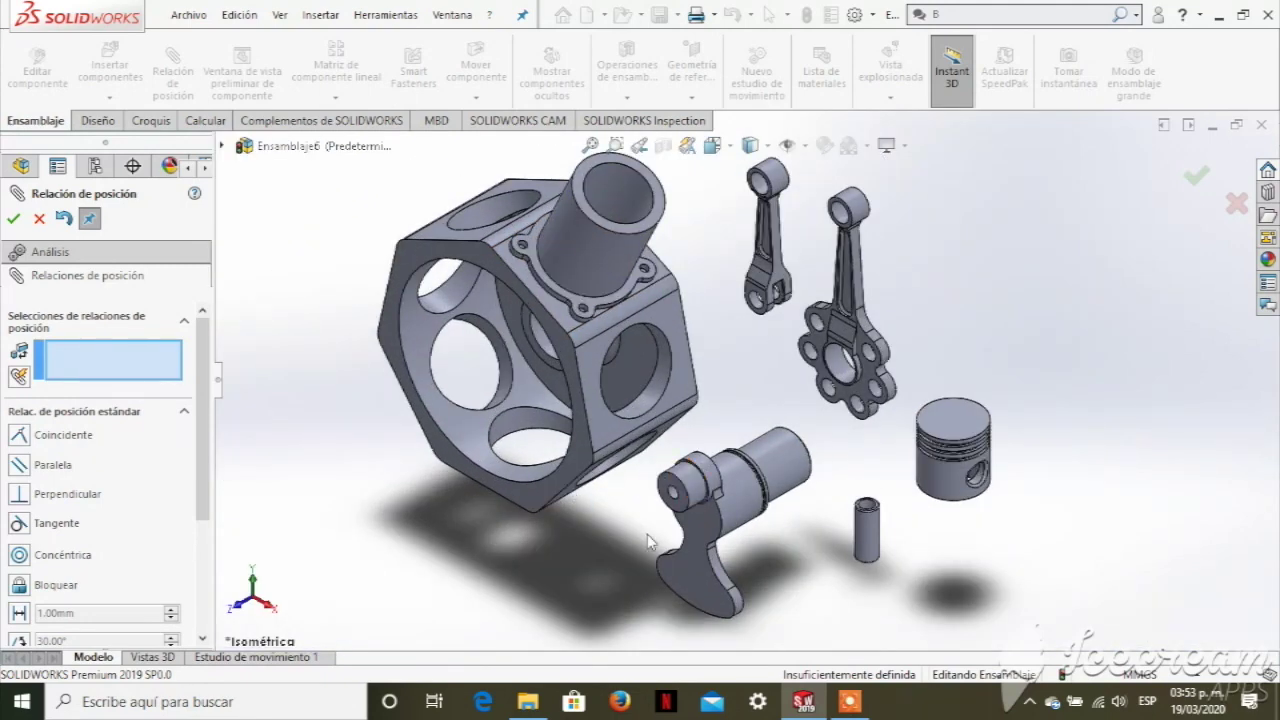
- Mate the CIGUEÑAL ESTRELLA concentric with the housing bore and coincident with a housing face
{"action": "middle_click_drag", "start_coordinate": [632, 557], "coordinate": [690, 500]}
{"action": "left_click", "coordinate": [750, 462]}
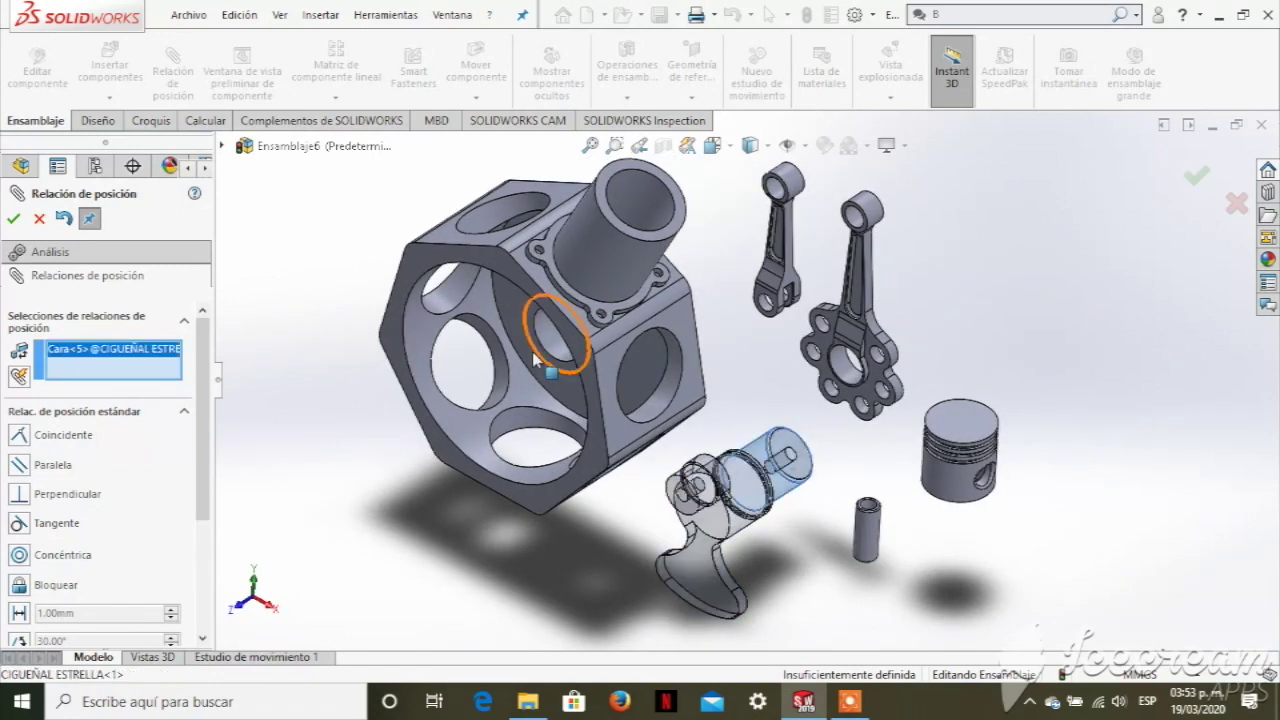
{"action": "left_click", "coordinate": [545, 347]}
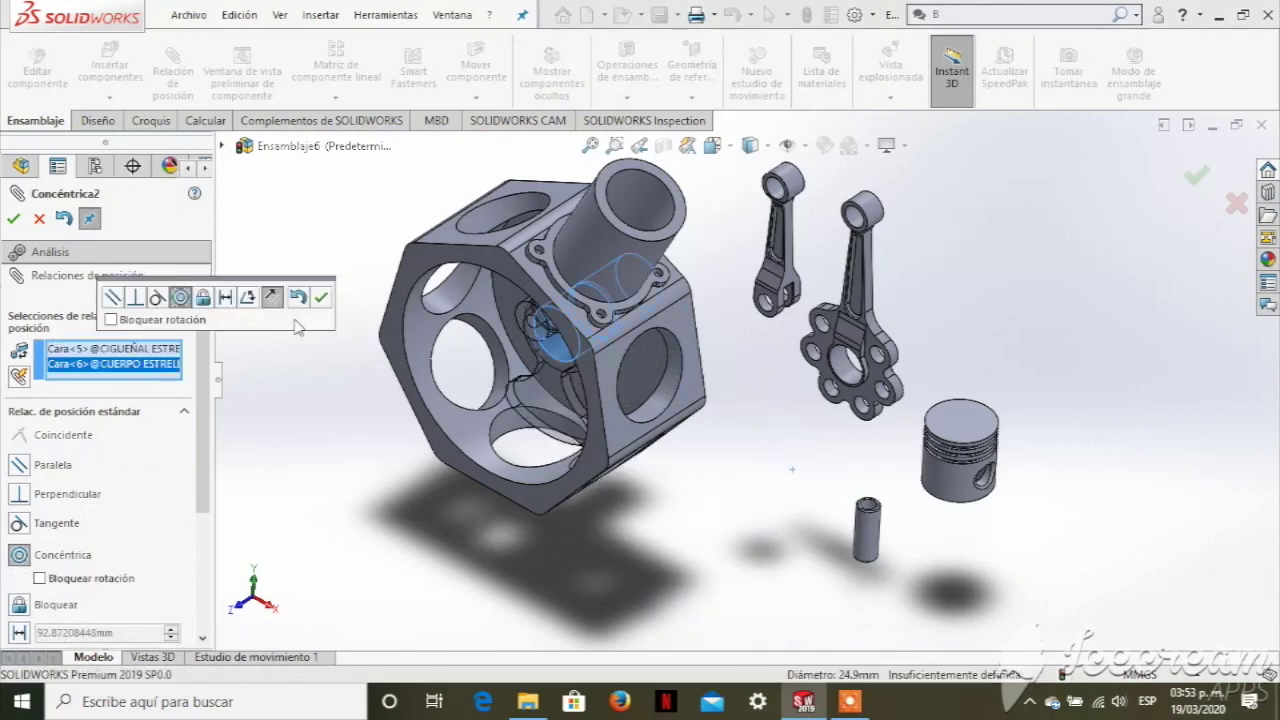
{"action": "left_click", "coordinate": [13, 218]}
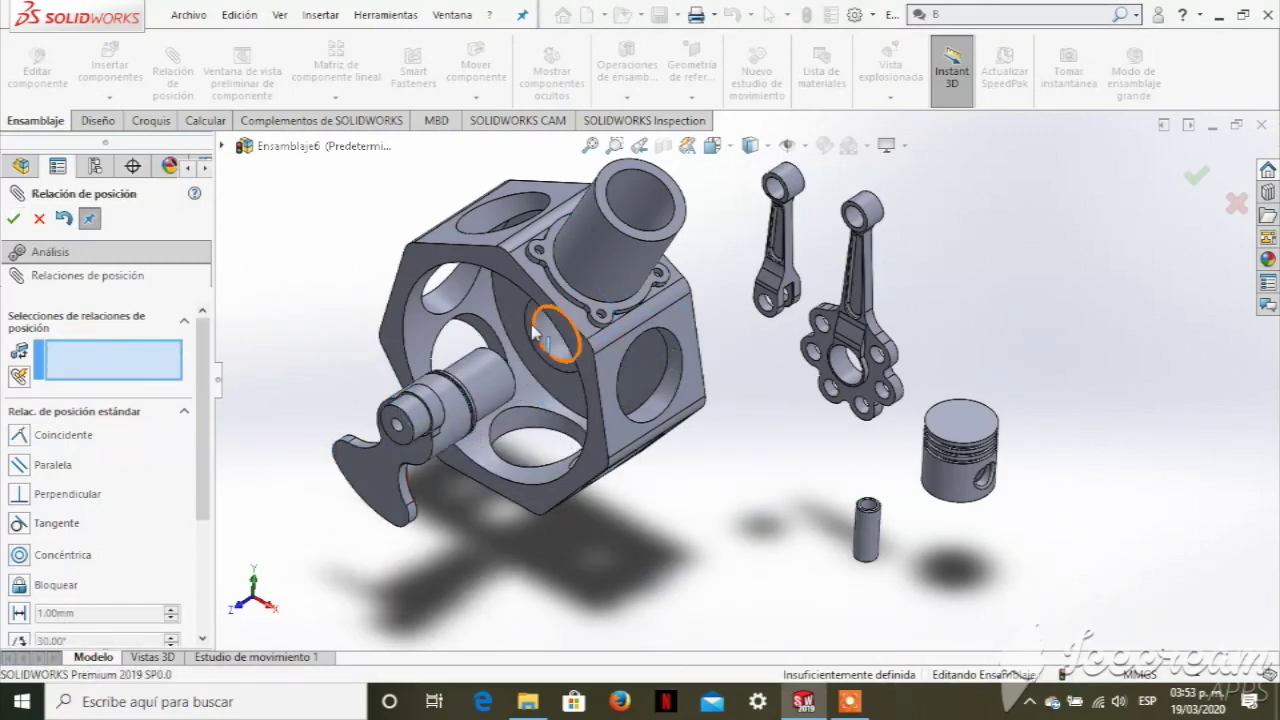
{"action": "left_click", "coordinate": [531, 332]}
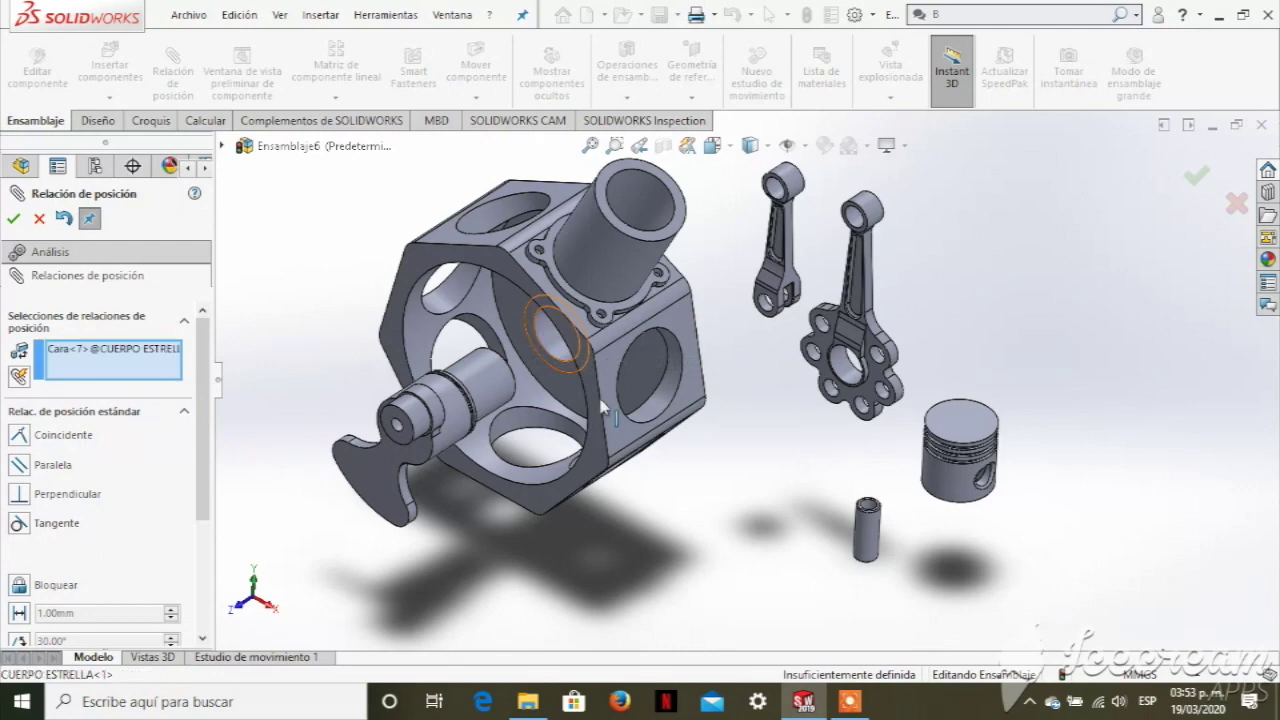
{"action": "mouse_move", "coordinate": [700, 483]}
{"action": "middle_mouse_down"}
{"action": "mouse_move", "coordinate": [668, 485]}
{"action": "mouse_move", "coordinate": [462, 412]}
{"action": "middle_mouse_up"}
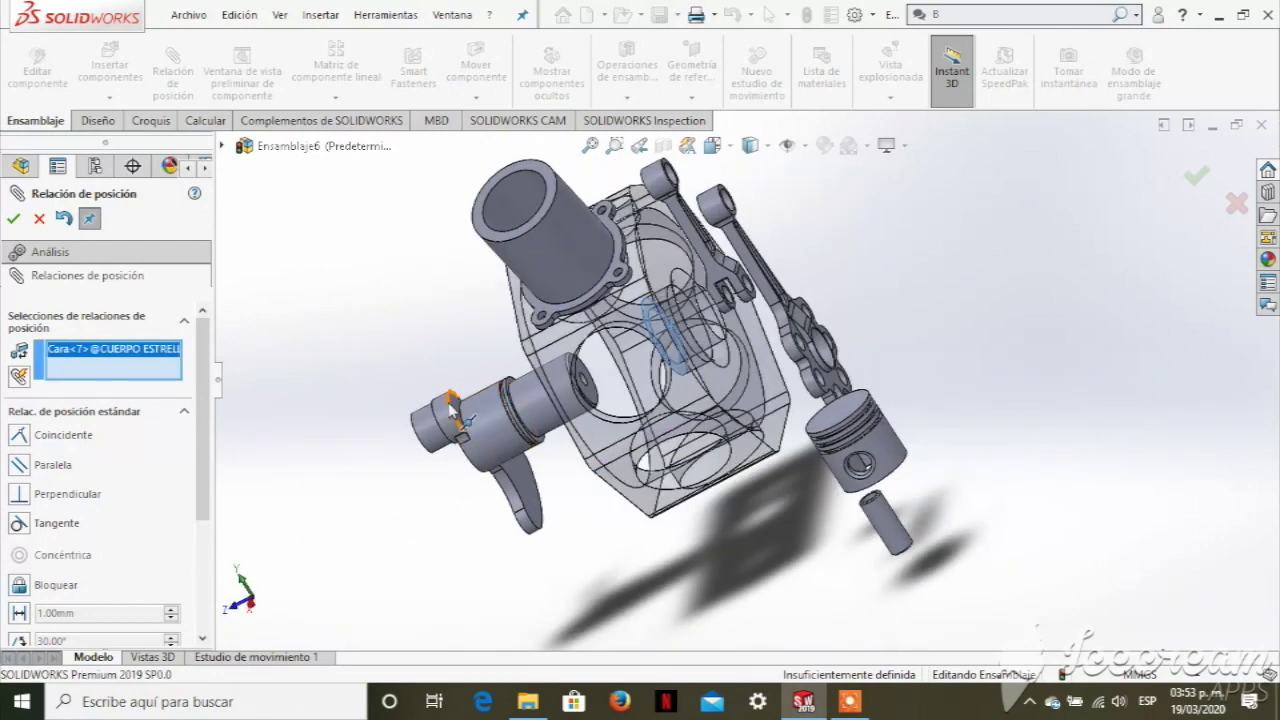
{"action": "scroll", "coordinate": [462, 415], "scroll_direction": "down", "scroll_amount": 4}
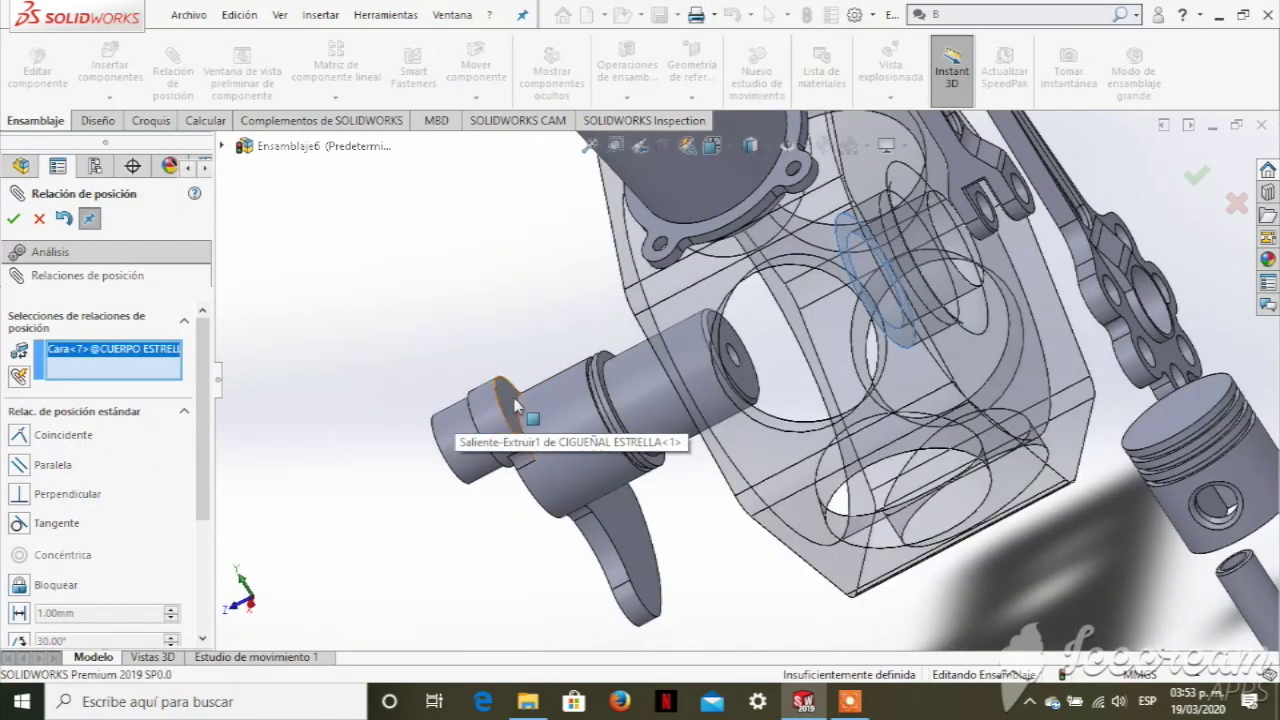
{"action": "left_click", "coordinate": [510, 405]}
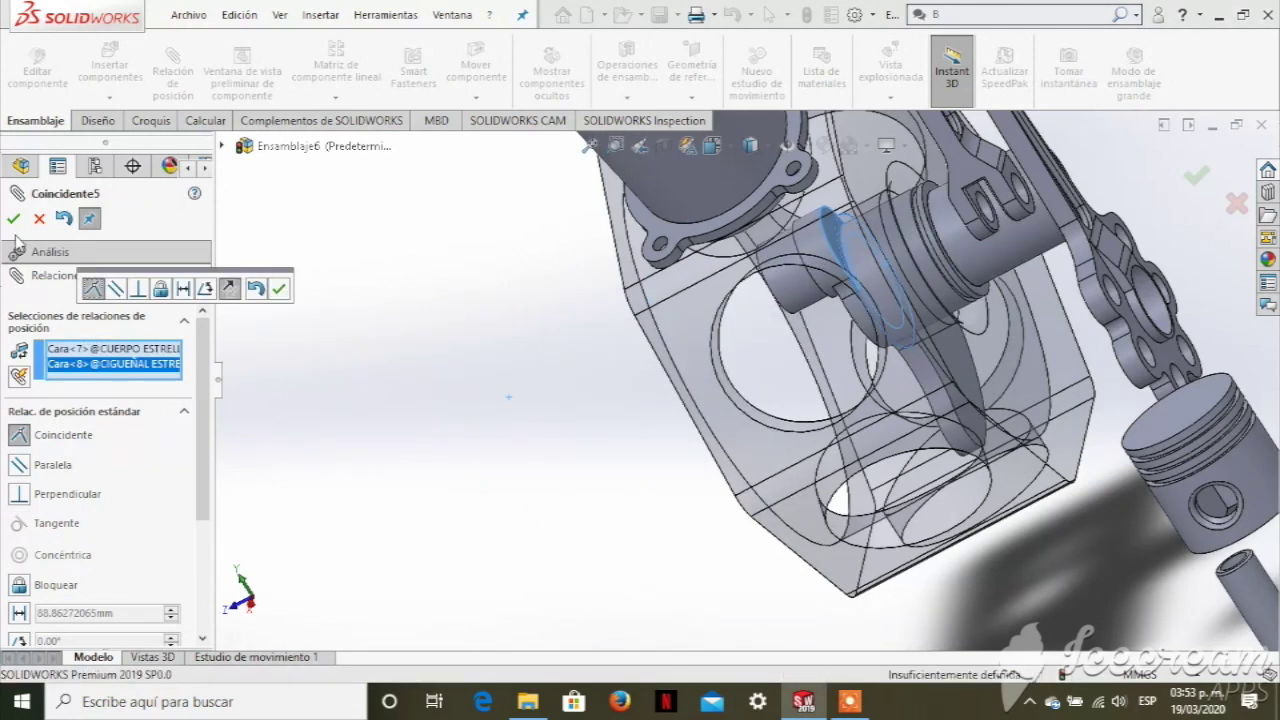
{"action": "key", "text": "Return"}
{"action": "key", "text": "ctrl+7"}
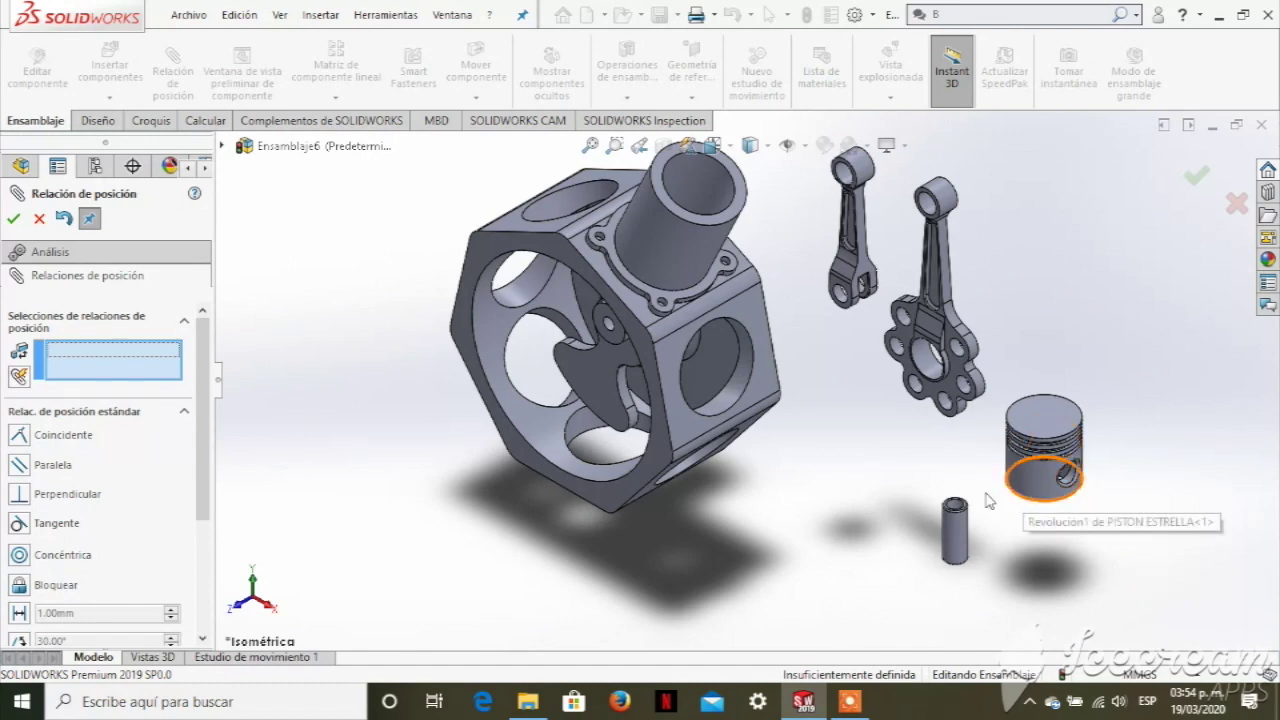
- Mate the PERNO ESTRELLA pin concentric with the piston's pin hole
{"action": "scroll", "coordinate": [972, 536], "scroll_direction": "down", "scroll_amount": 2}
{"action": "left_click", "coordinate": [940, 530]}
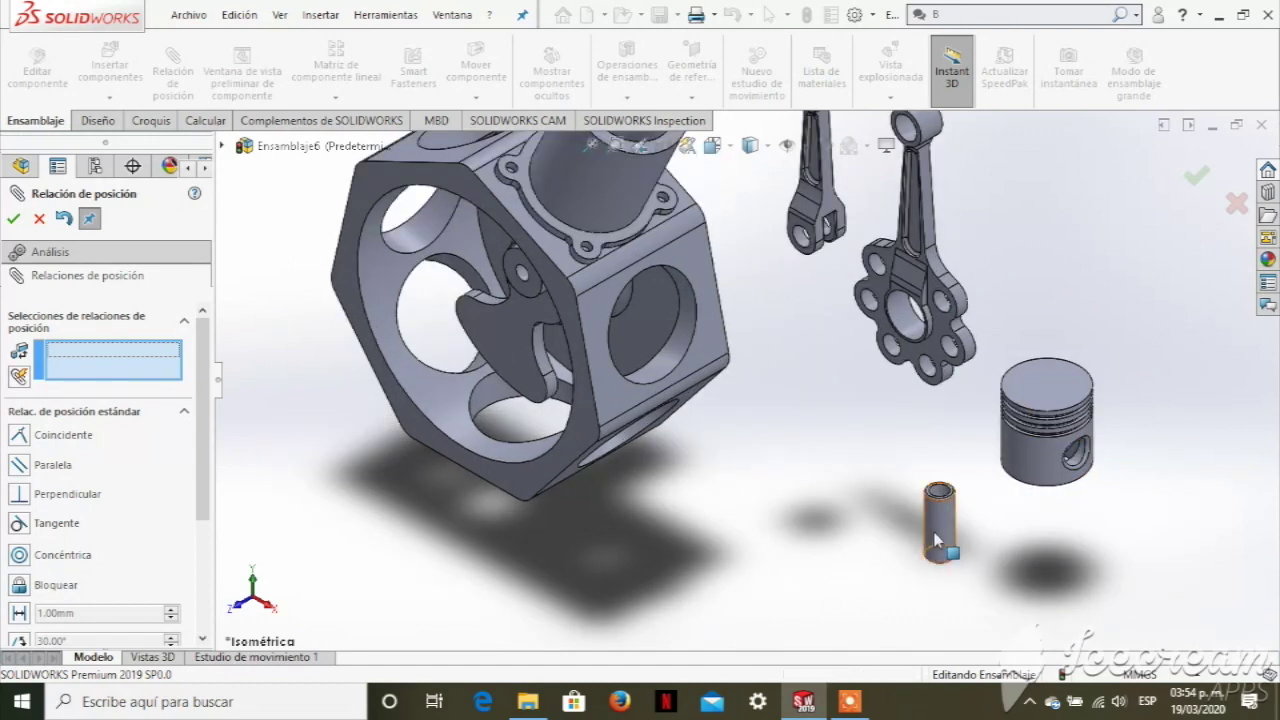
{"action": "scroll", "coordinate": [1060, 470], "scroll_direction": "down", "scroll_amount": 3}
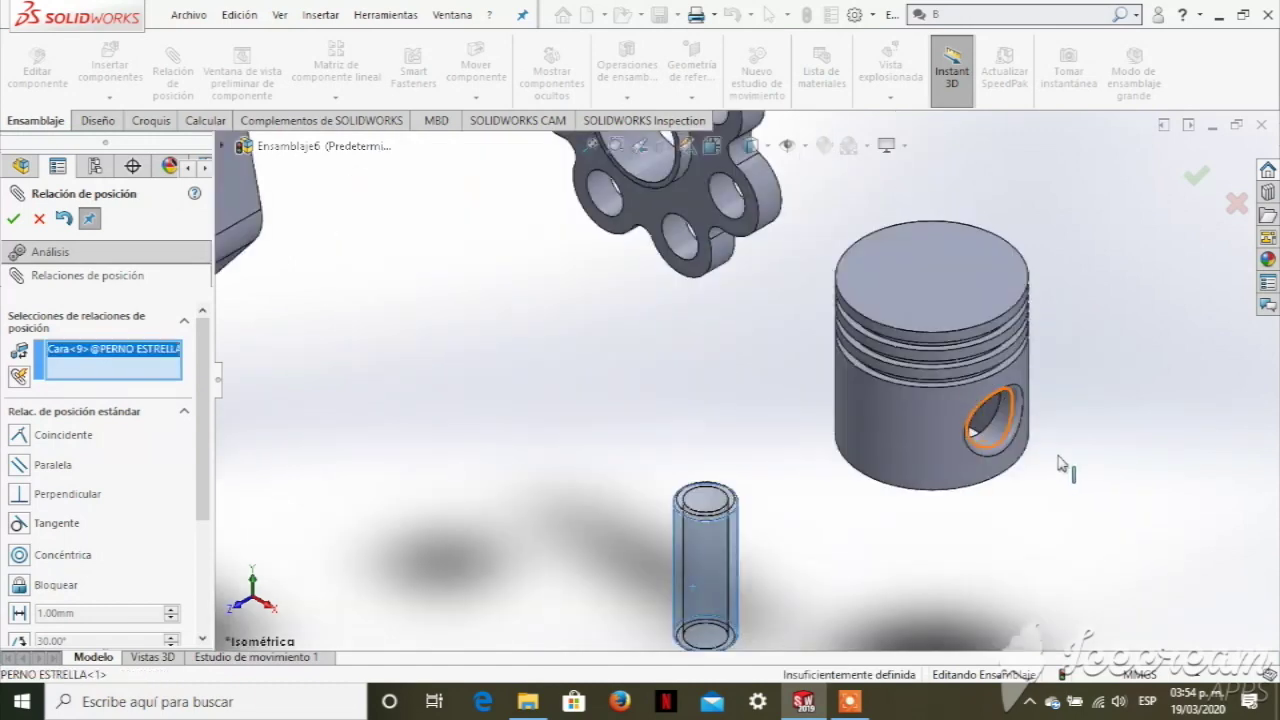
{"action": "left_click", "coordinate": [990, 430]}
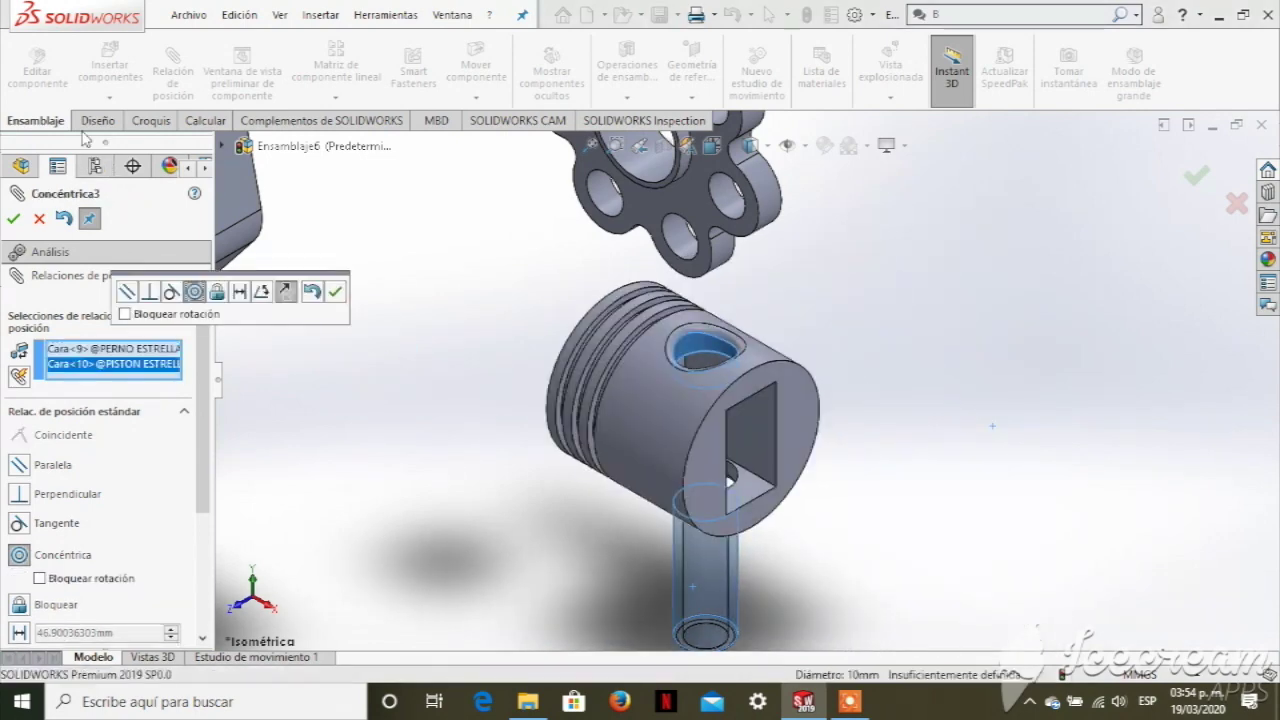
{"action": "left_click", "coordinate": [14, 220]}
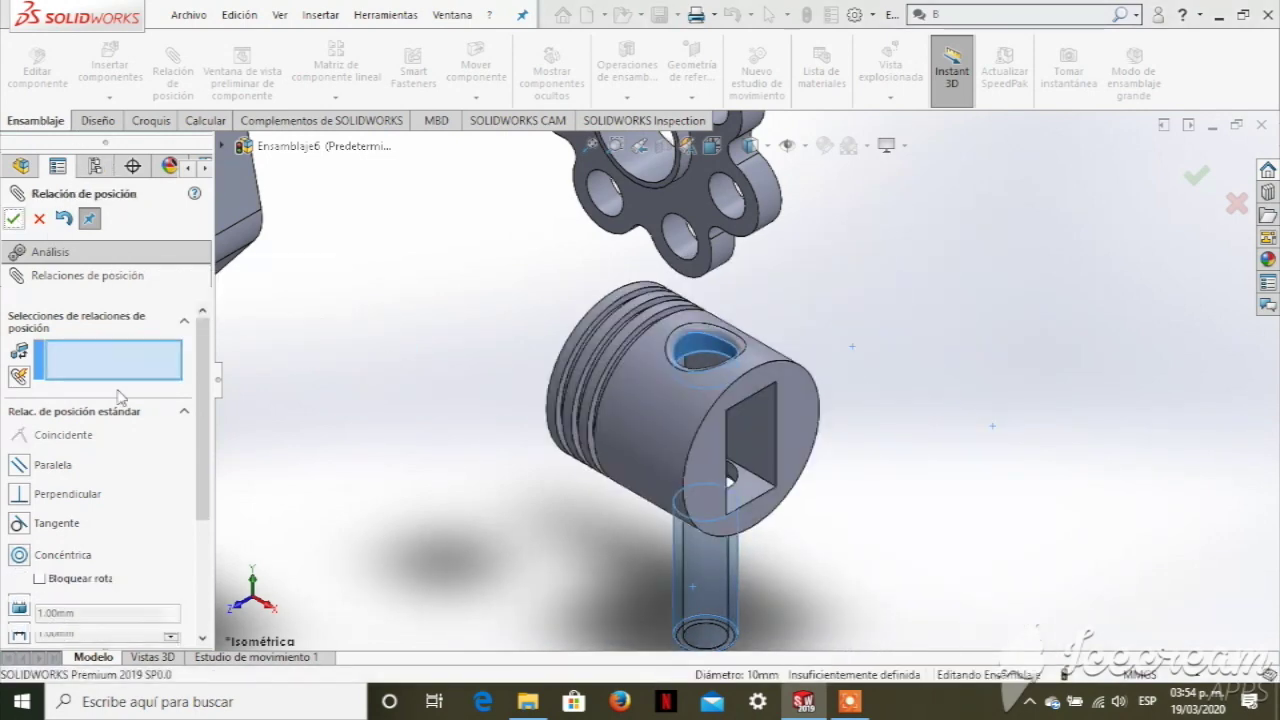
- Start a Width advanced mate using both pin end faces as the width references
{"action": "left_click", "coordinate": [186, 411]}
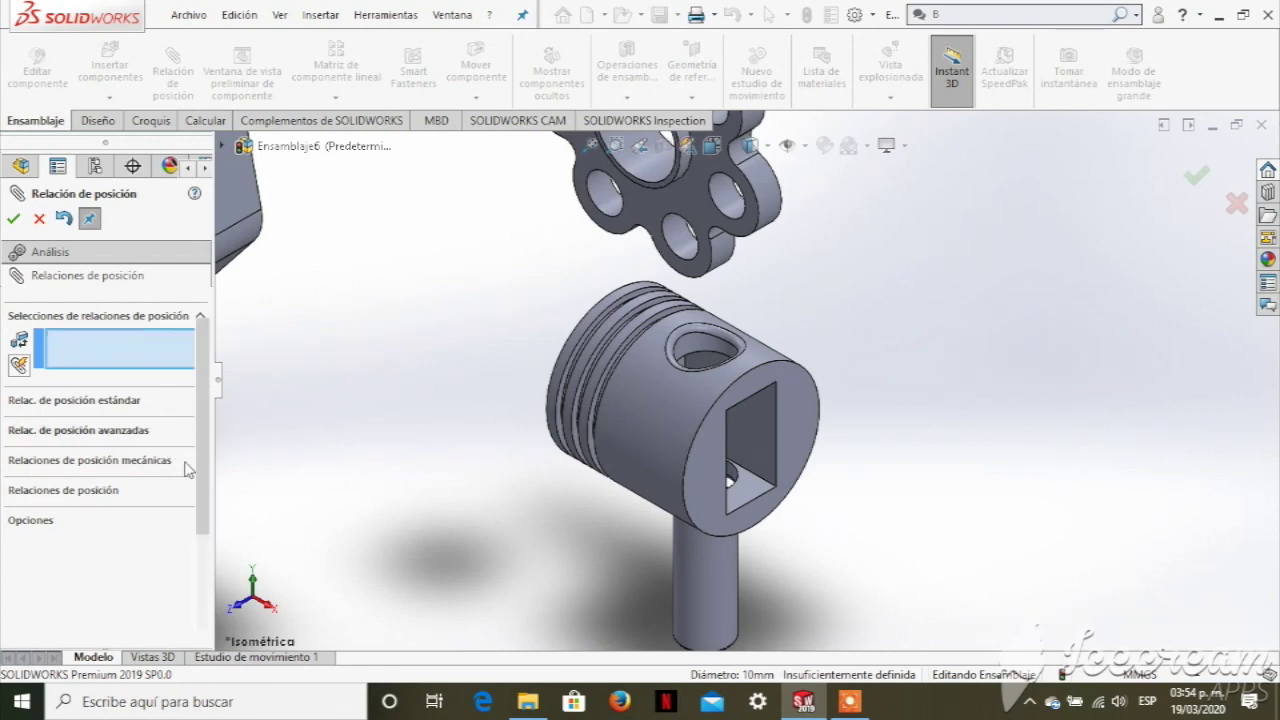
{"action": "left_click", "coordinate": [201, 432]}
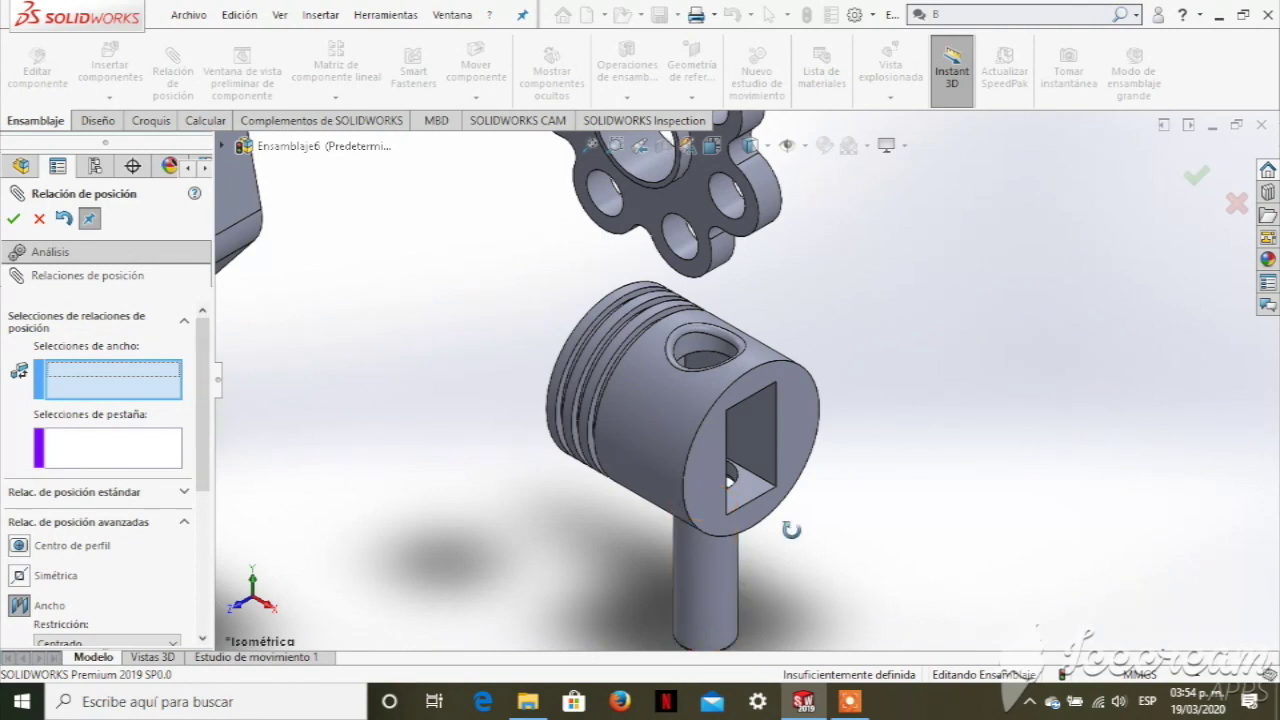
{"action": "key", "text": "ctrl+1"}
{"action": "scroll", "coordinate": [712, 540], "scroll_direction": "down", "scroll_amount": 3}
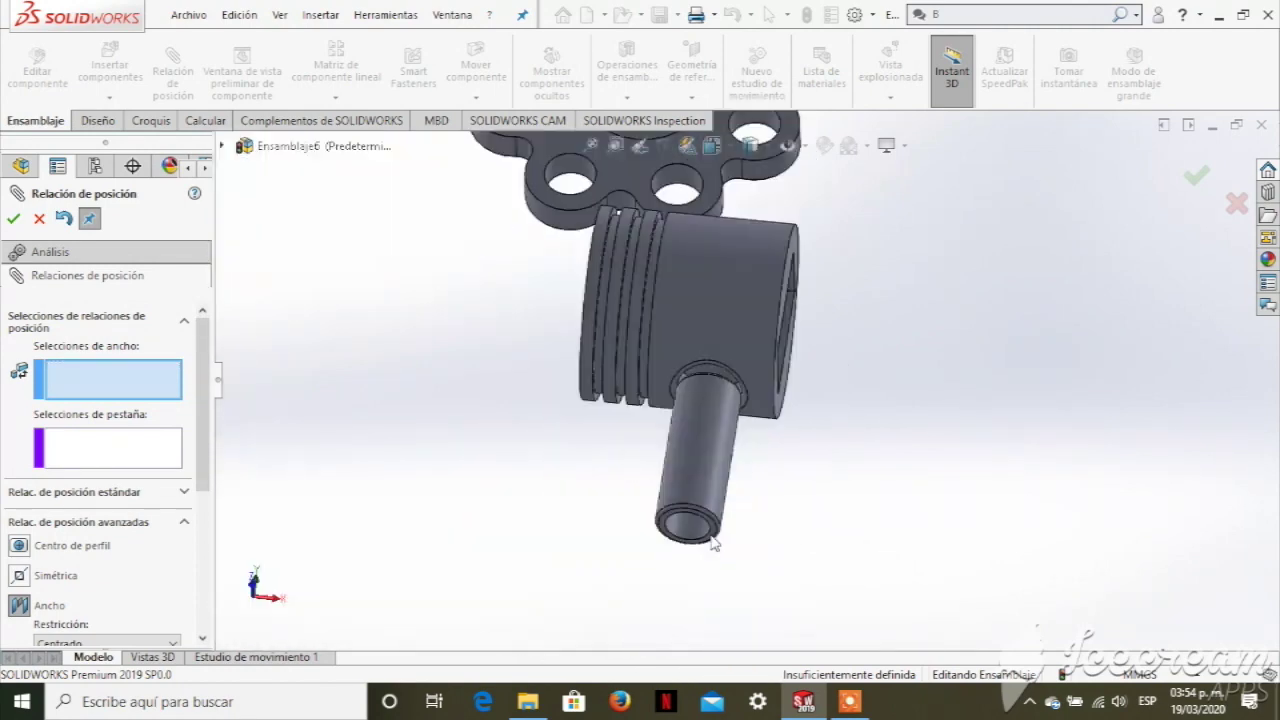
{"action": "scroll", "coordinate": [681, 558], "scroll_direction": "down", "scroll_amount": 2}
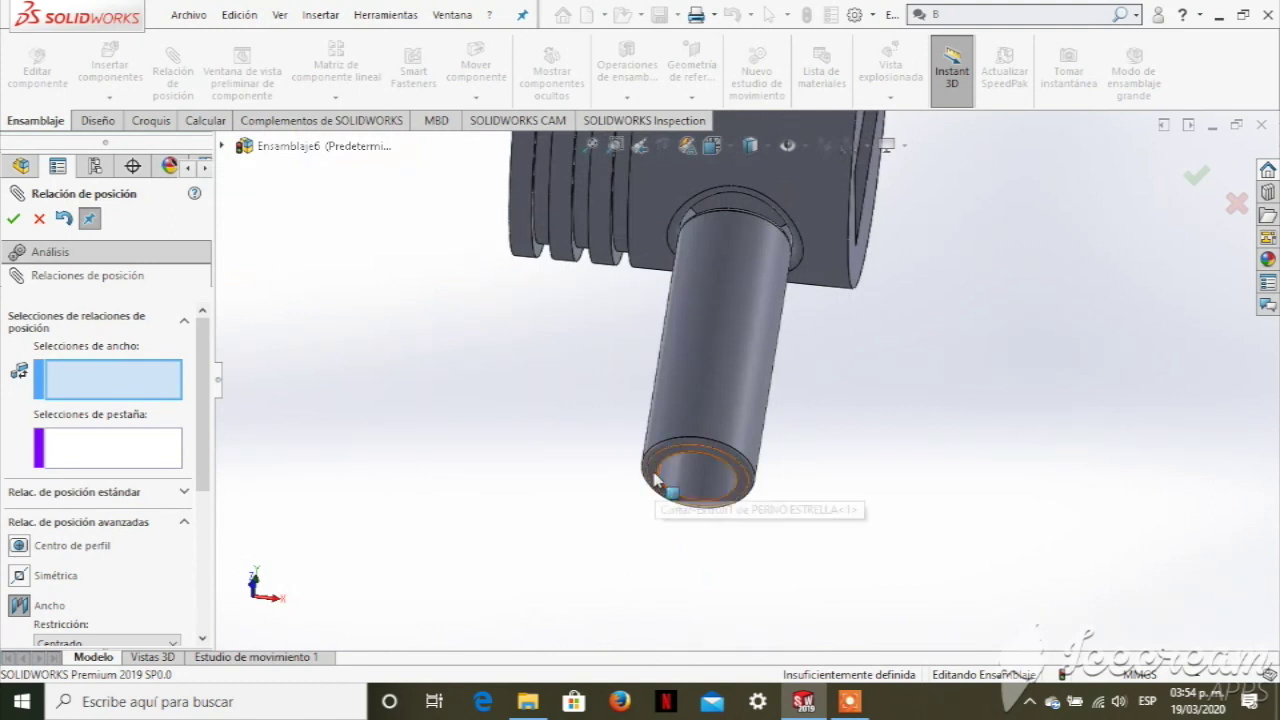
{"action": "left_click", "coordinate": [656, 480]}
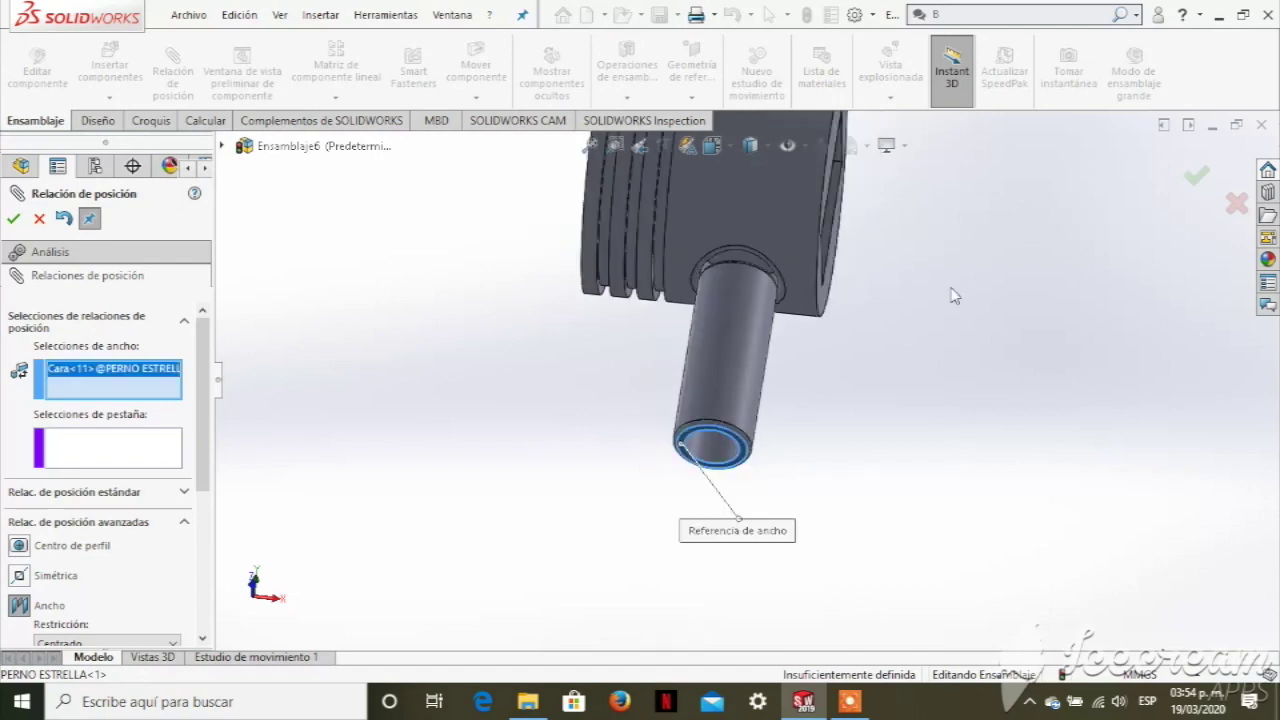
{"action": "mouse_move", "coordinate": [656, 480]}
{"action": "middle_mouse_down"}
{"action": "mouse_move", "coordinate": [803, 400]}
{"action": "mouse_move", "coordinate": [859, 327]}
{"action": "mouse_move", "coordinate": [851, 337]}
{"action": "middle_mouse_up"}
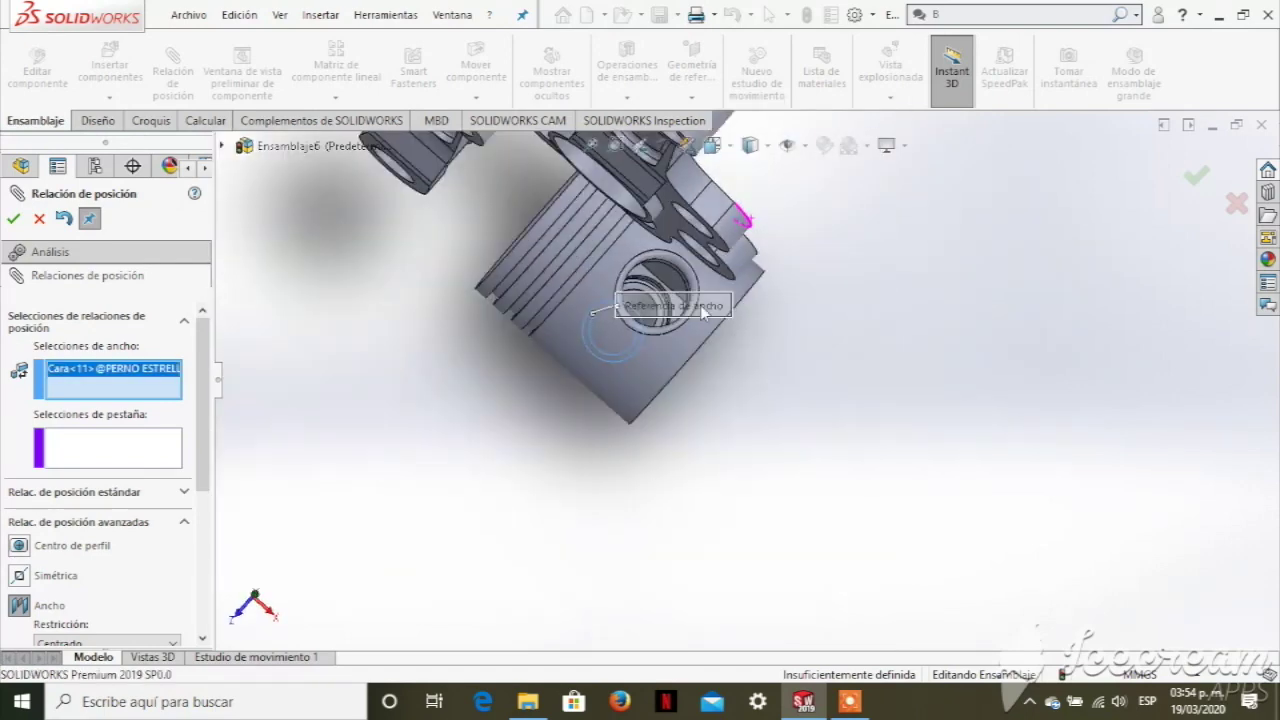
{"action": "scroll", "coordinate": [703, 313], "scroll_direction": "down", "scroll_amount": 3}
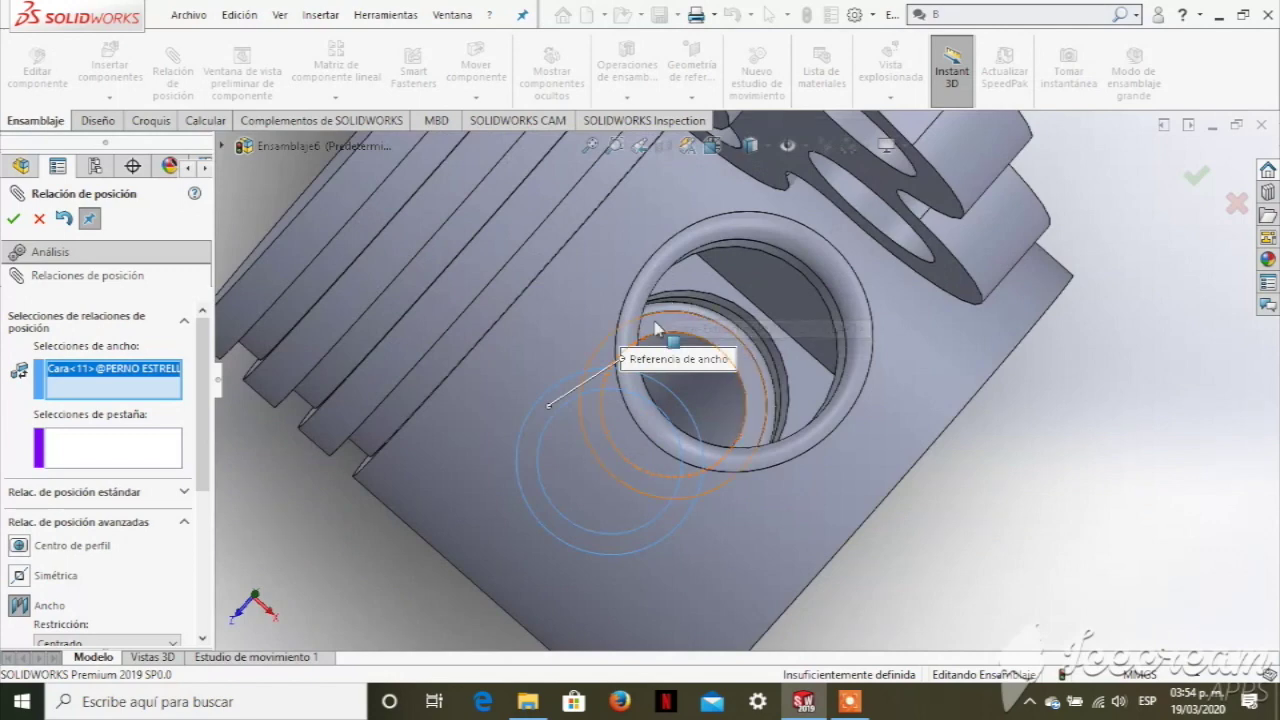
{"action": "left_click", "coordinate": [690, 322]}
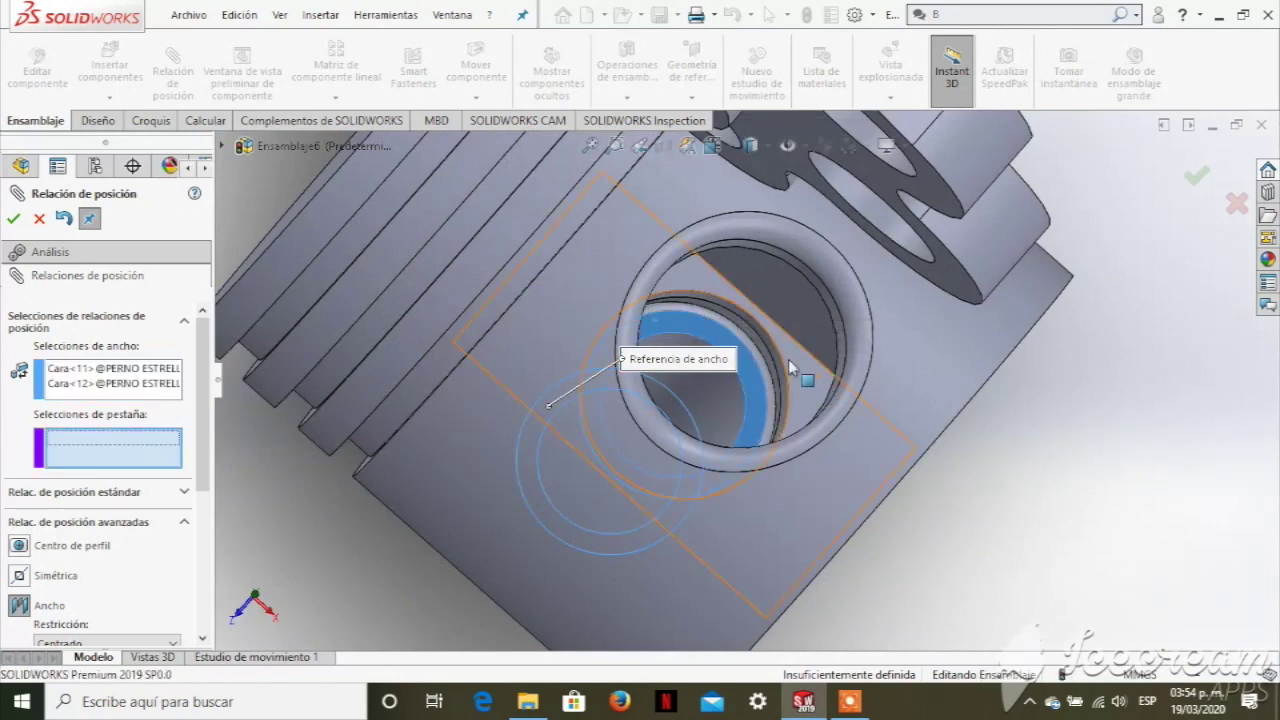
- Set the piston's two inner faces as tab references and apply the width mate
{"action": "left_click", "coordinate": [788, 362]}
{"action": "scroll", "coordinate": [780, 380], "scroll_direction": "up", "scroll_amount": 3}
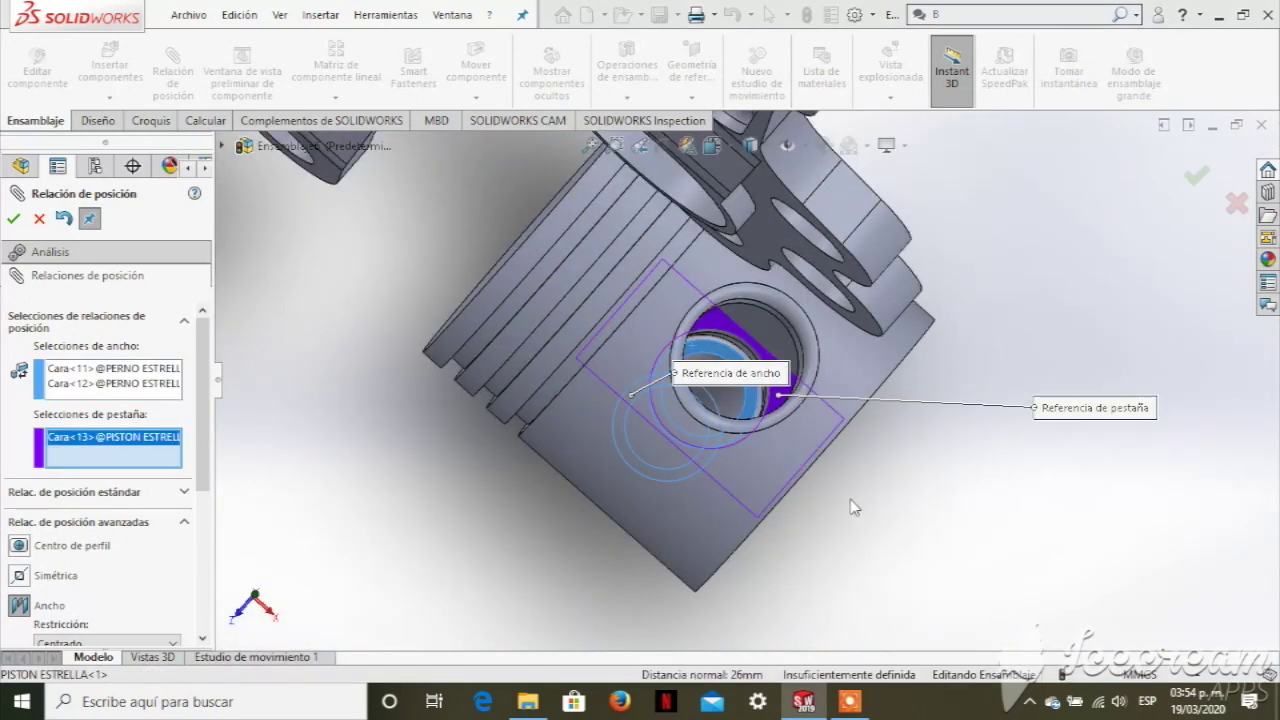
{"action": "mouse_move", "coordinate": [852, 454]}
{"action": "middle_mouse_down"}
{"action": "mouse_move", "coordinate": [870, 528]}
{"action": "mouse_move", "coordinate": [838, 480]}
{"action": "middle_mouse_up"}
{"action": "scroll", "coordinate": [743, 520], "scroll_direction": "down", "scroll_amount": 5}
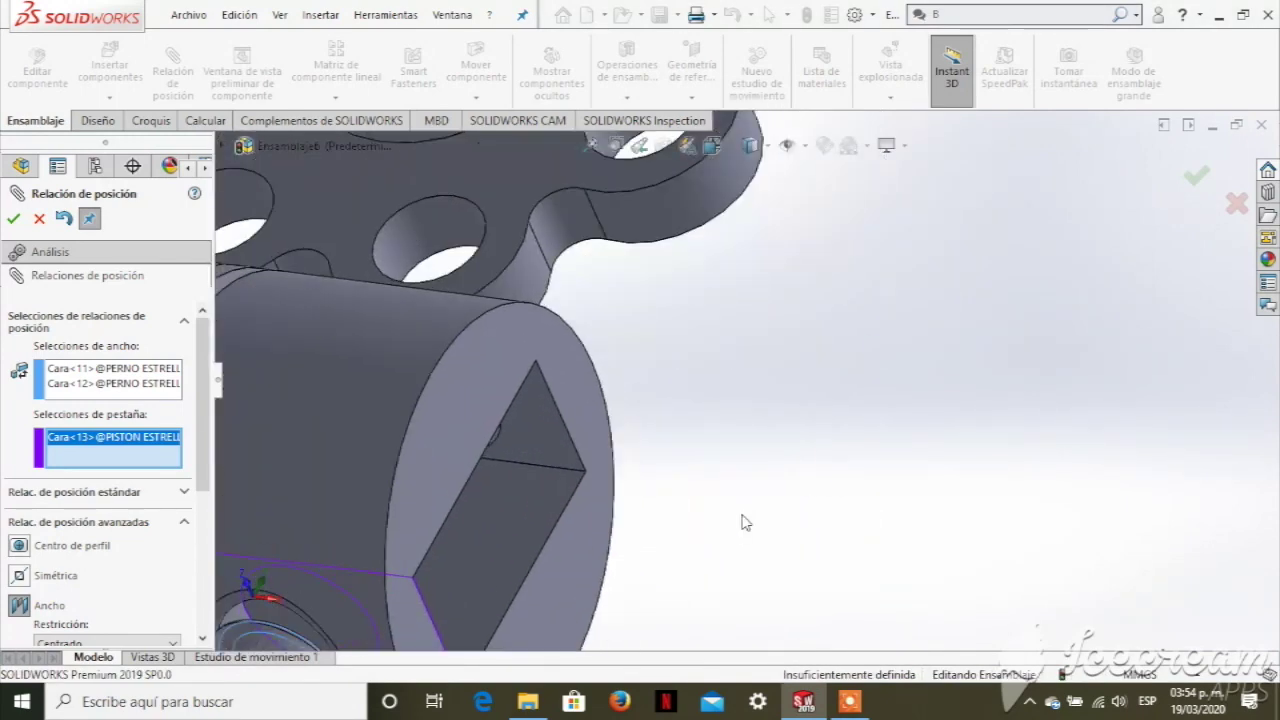
{"action": "middle_click_drag", "start_coordinate": [743, 520], "coordinate": [737, 471]}
{"action": "left_click", "coordinate": [505, 362]}
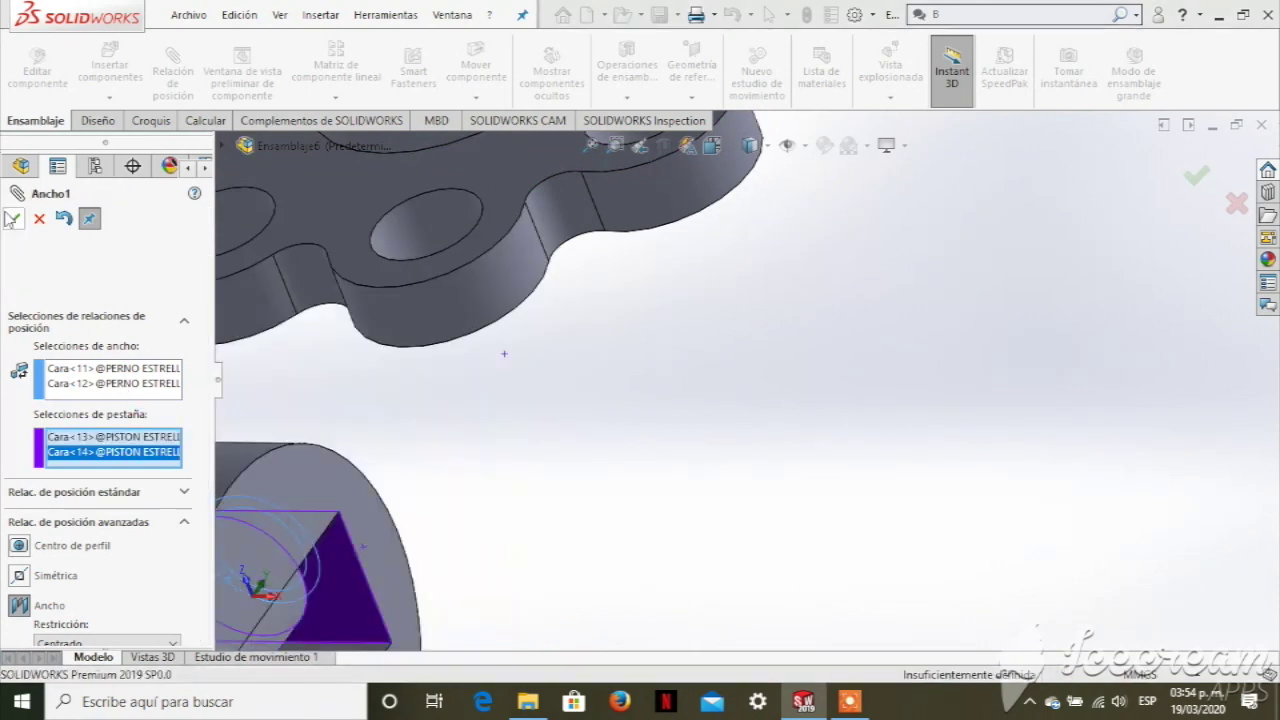
{"action": "key", "text": "ctrl+7"}
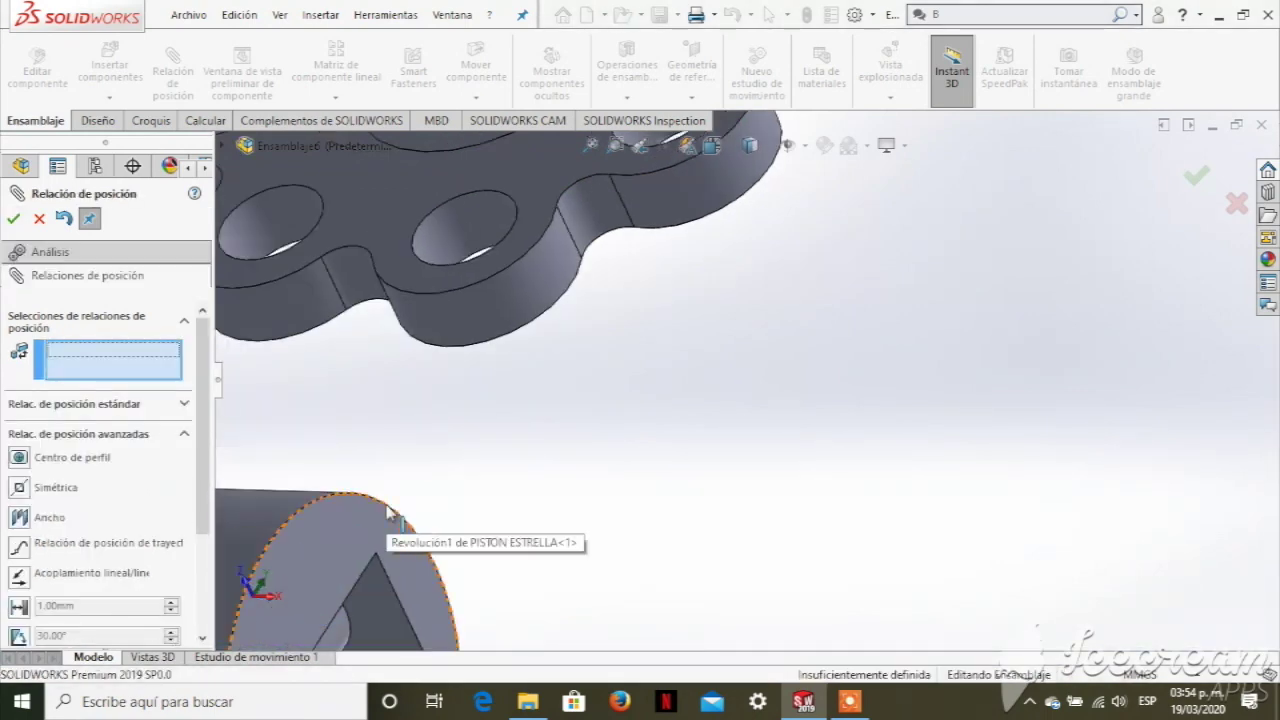
{"action": "scroll", "coordinate": [826, 490], "scroll_direction": "down", "scroll_amount": 2}
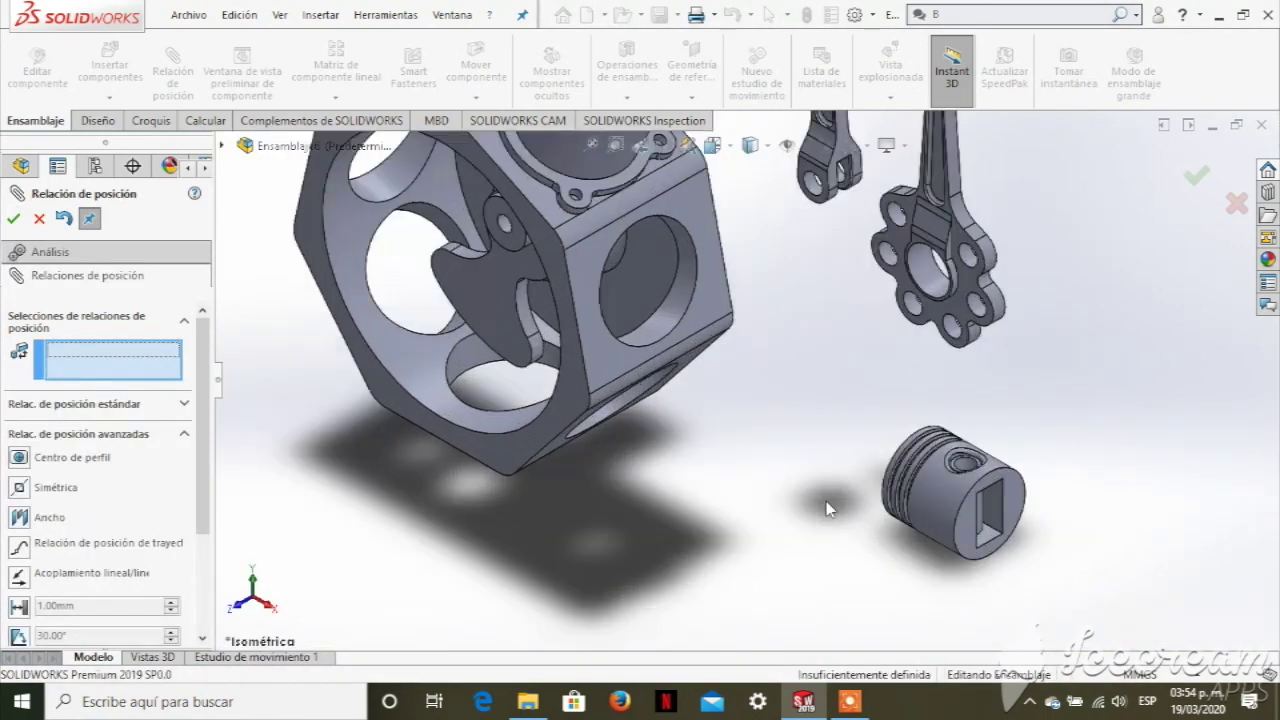
{"action": "scroll", "coordinate": [771, 466], "scroll_direction": "up", "scroll_amount": 1}
{"action": "scroll", "coordinate": [500, 215], "scroll_direction": "up", "scroll_amount": 1}
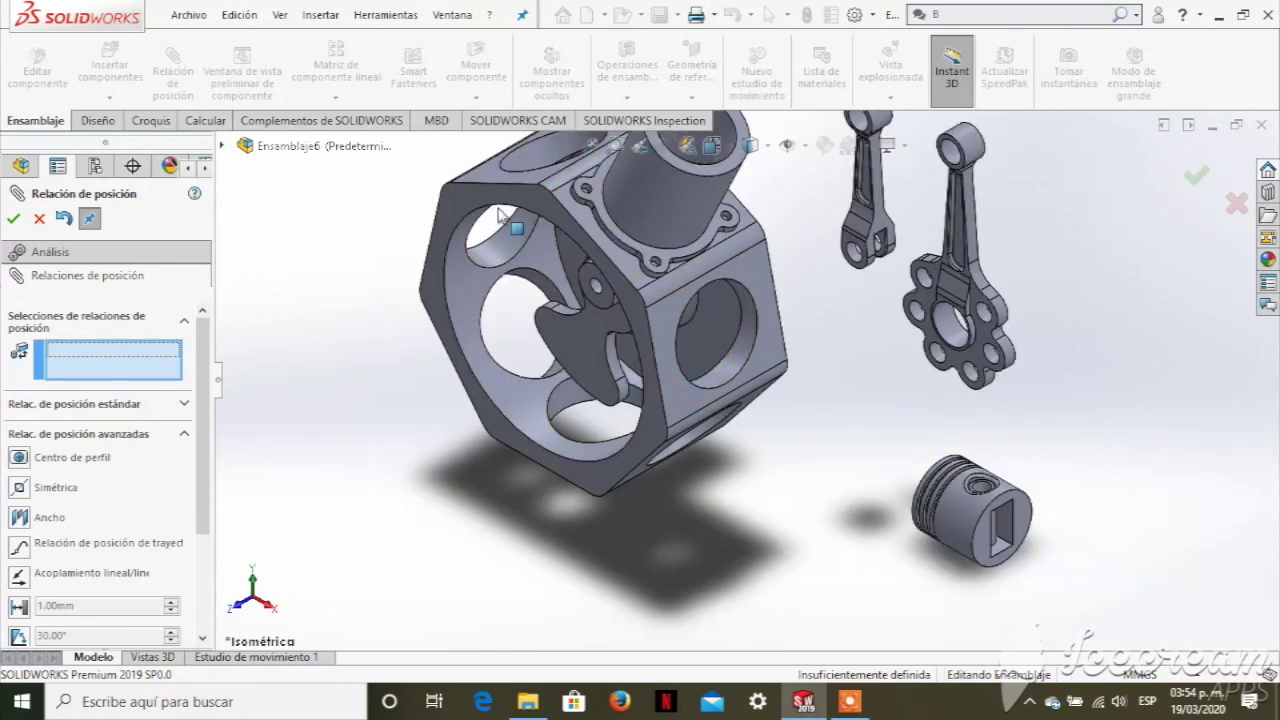
{"action": "scroll", "coordinate": [500, 210], "scroll_direction": "down", "scroll_amount": 2}
{"action": "scroll", "coordinate": [500, 210], "scroll_direction": "up", "scroll_amount": 1}
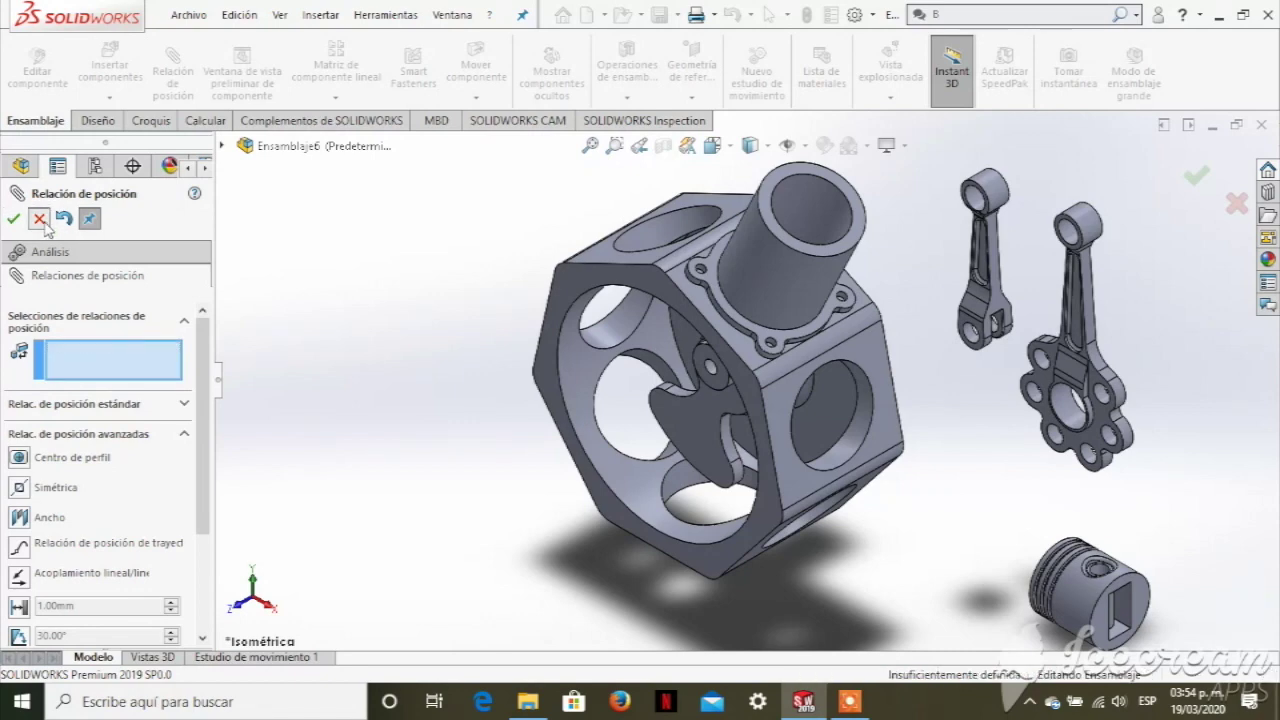
- Pattern the CAMISA cylinder around the body, driven by CUERPO ESTRELLA's MatrizC1 feature
{"action": "left_click", "coordinate": [42, 221]}
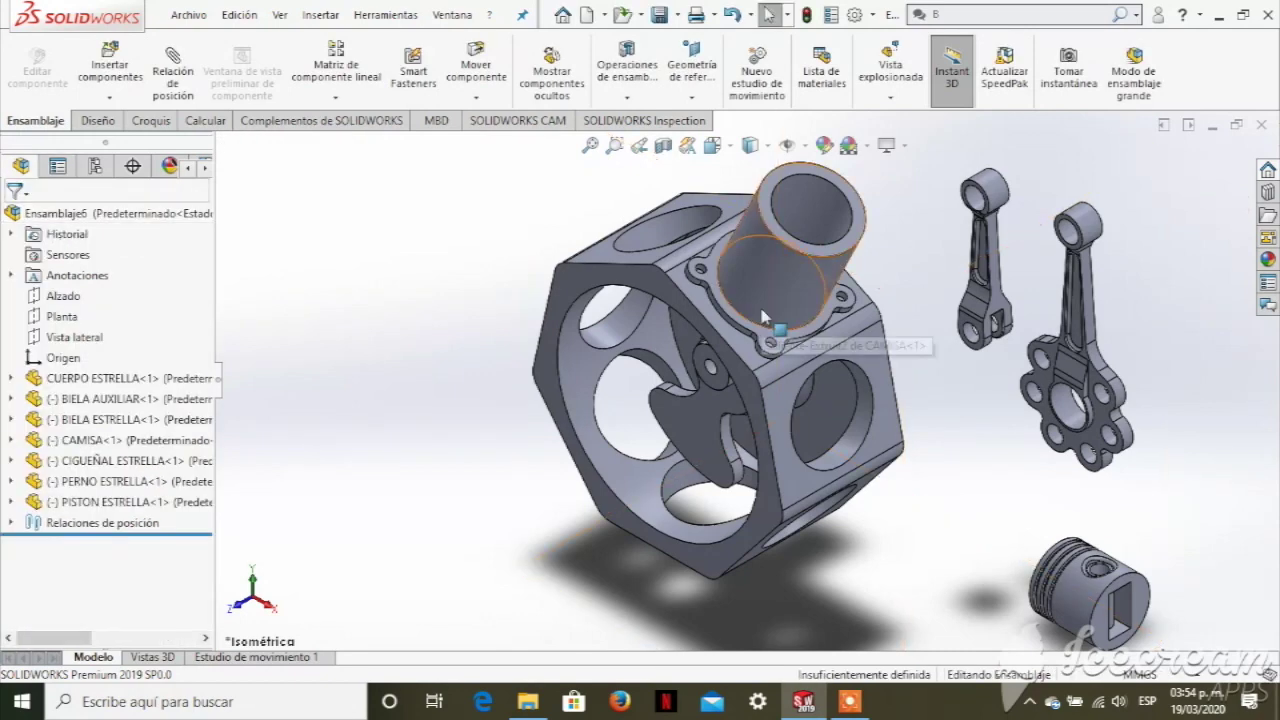
{"action": "left_click", "coordinate": [340, 101]}
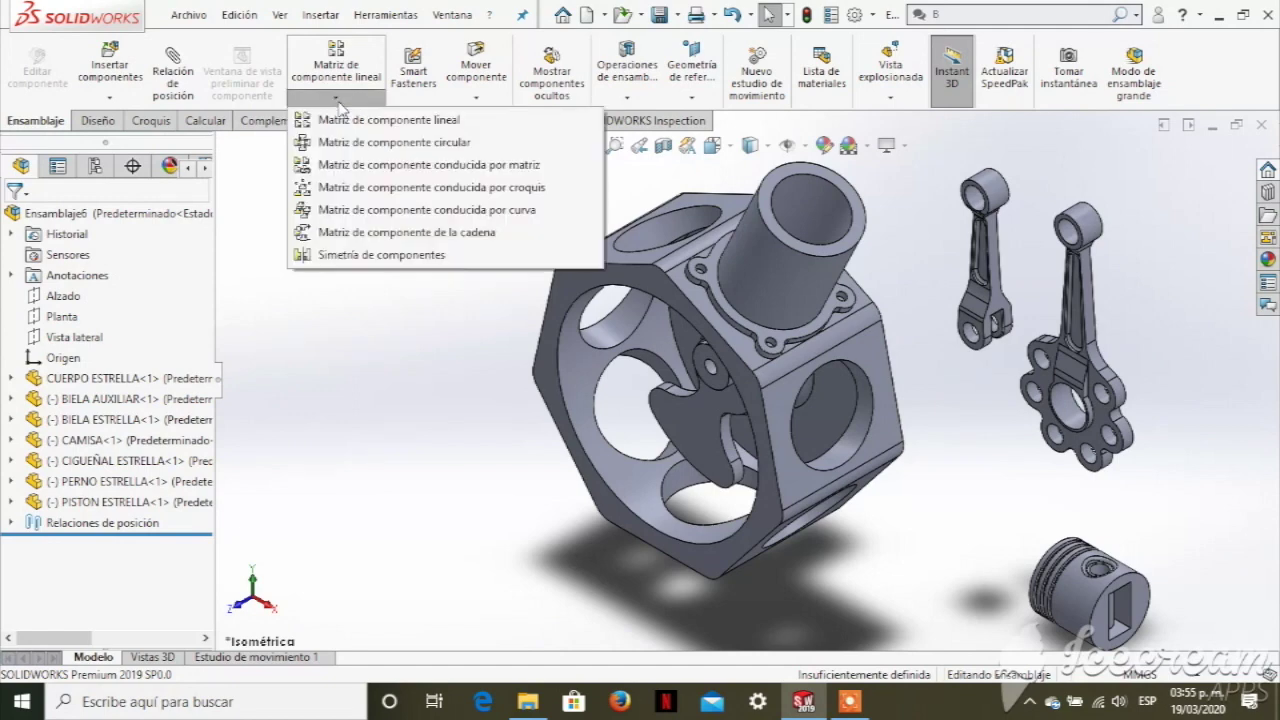
{"action": "left_click", "coordinate": [394, 166]}
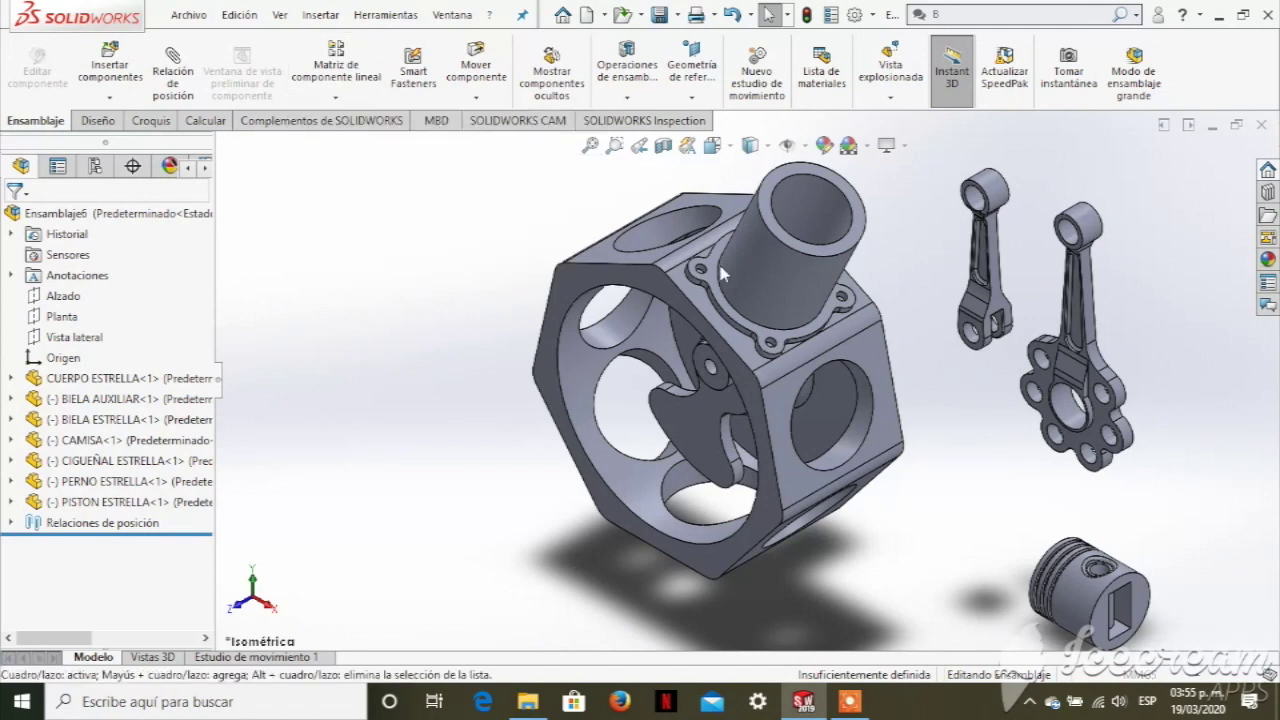
{"action": "left_click", "coordinate": [779, 285]}
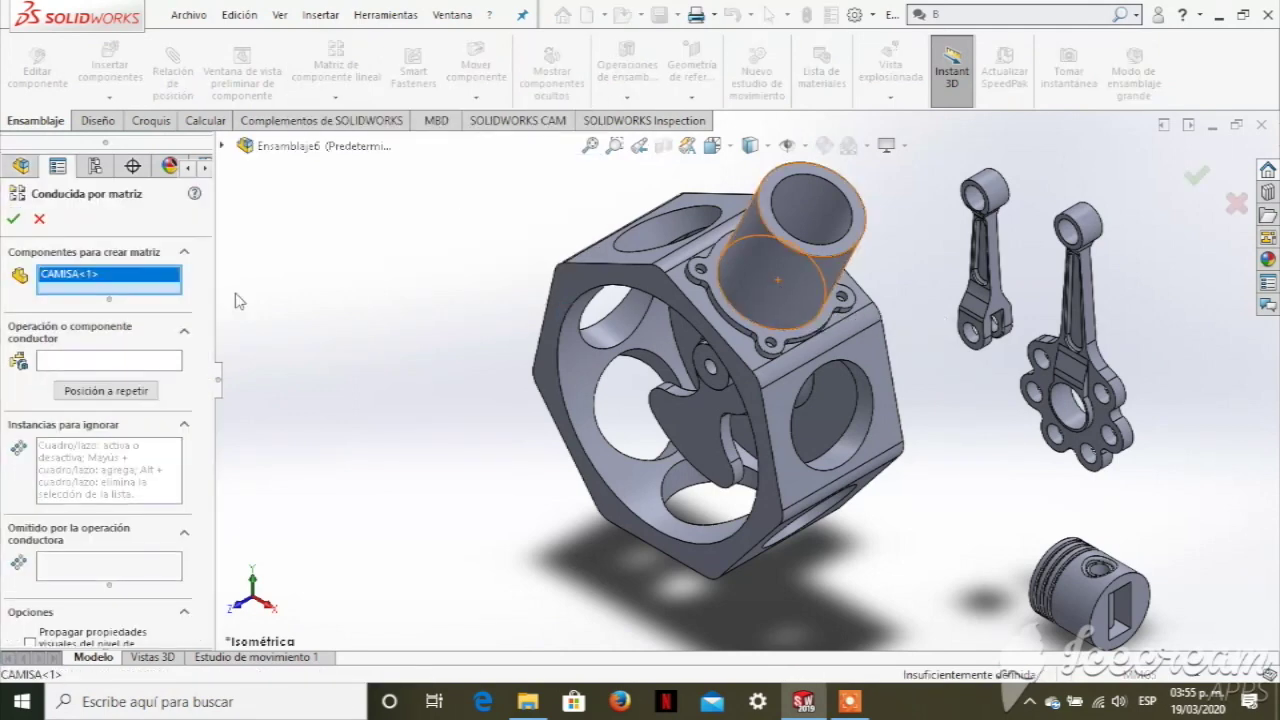
{"action": "left_click", "coordinate": [70, 363]}
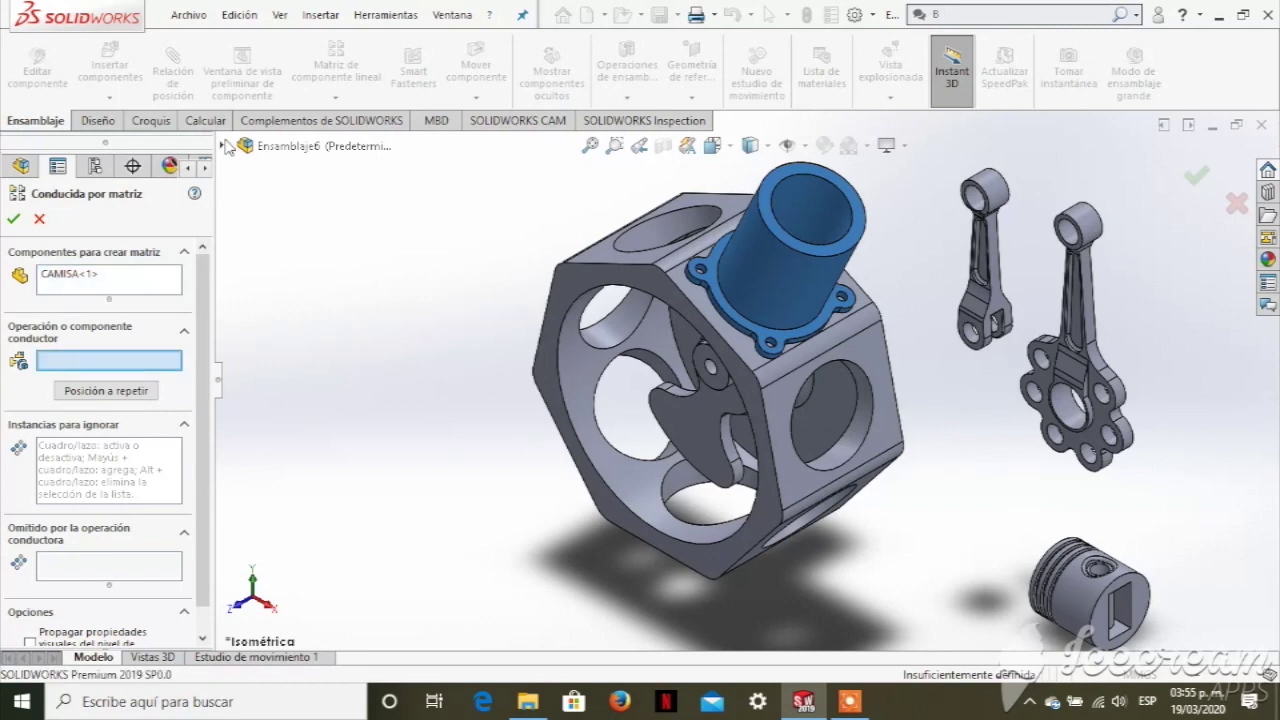
{"action": "left_click", "coordinate": [224, 146]}
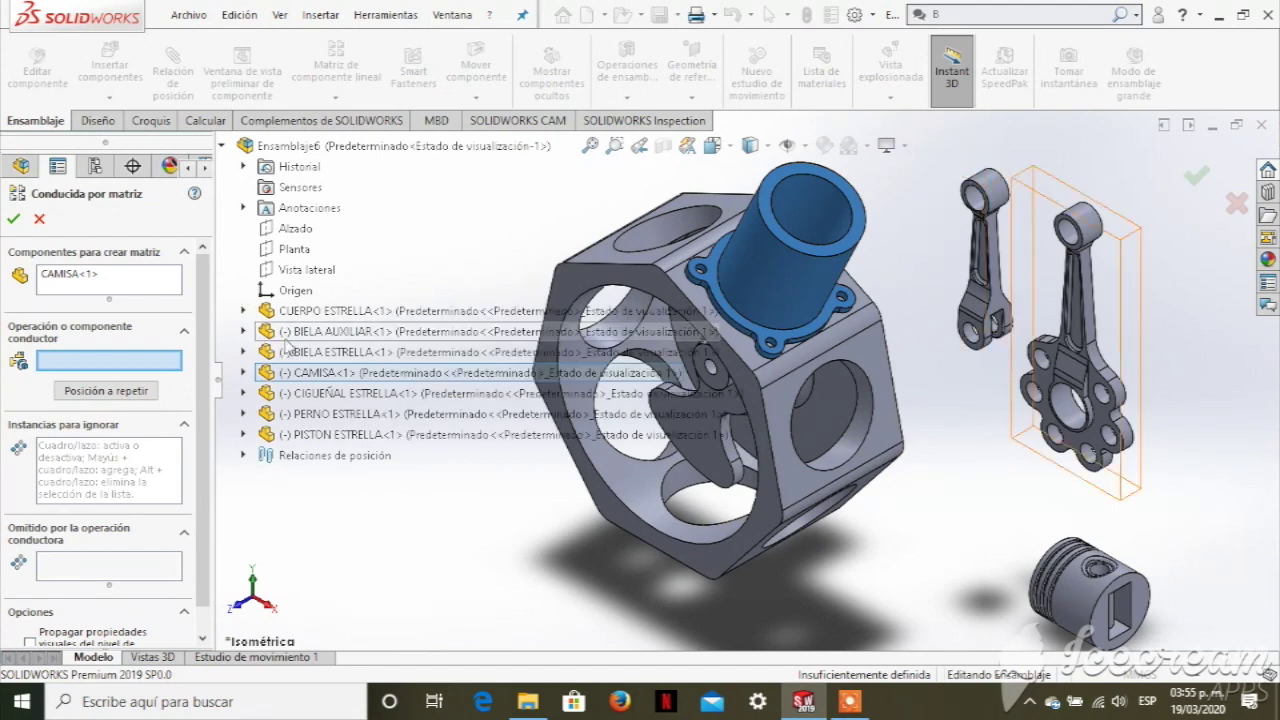
{"action": "left_click", "coordinate": [243, 311]}
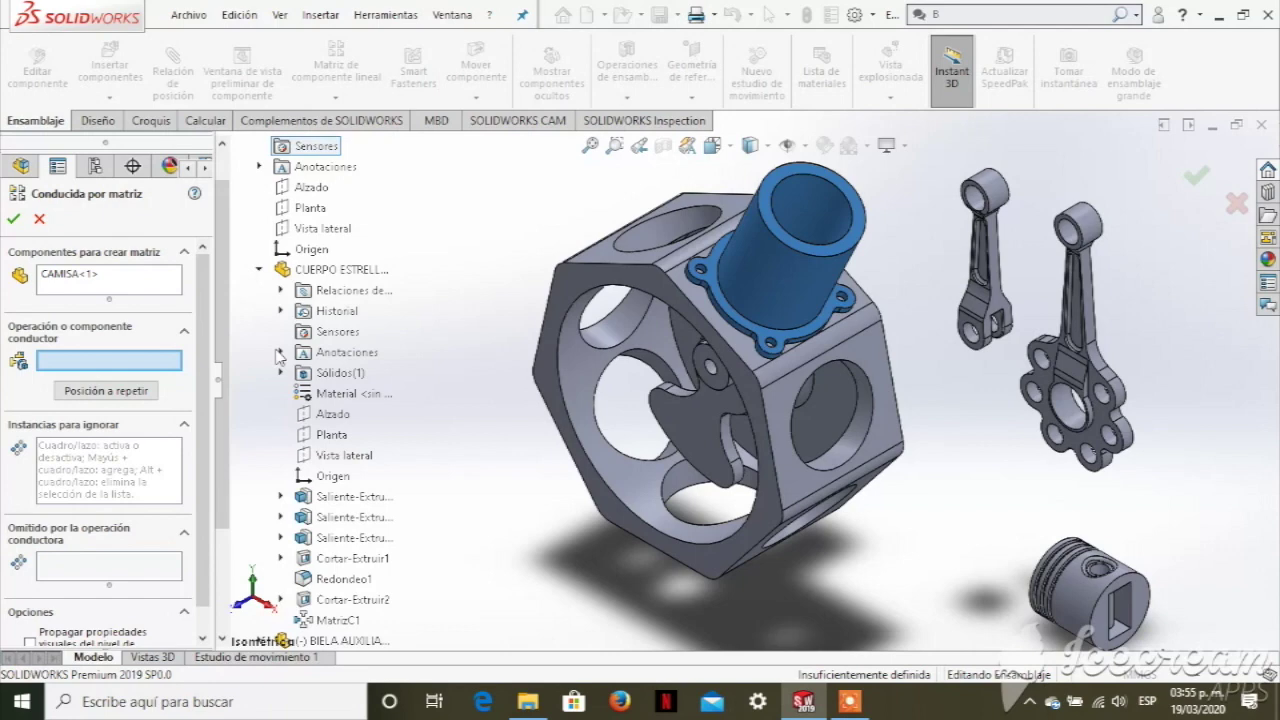
{"action": "scroll", "coordinate": [325, 572], "scroll_direction": "down", "scroll_amount": 1}
{"action": "scroll", "coordinate": [325, 572], "scroll_direction": "down", "scroll_amount": 1}
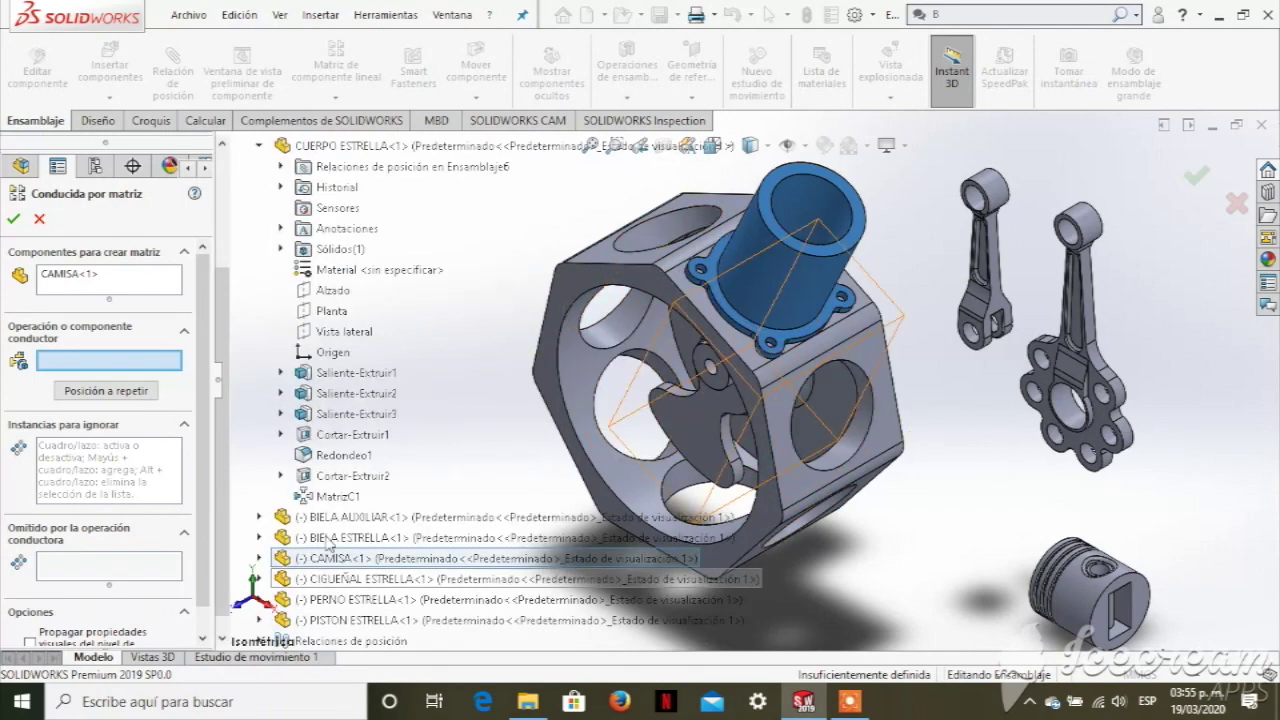
{"action": "left_click", "coordinate": [335, 497]}
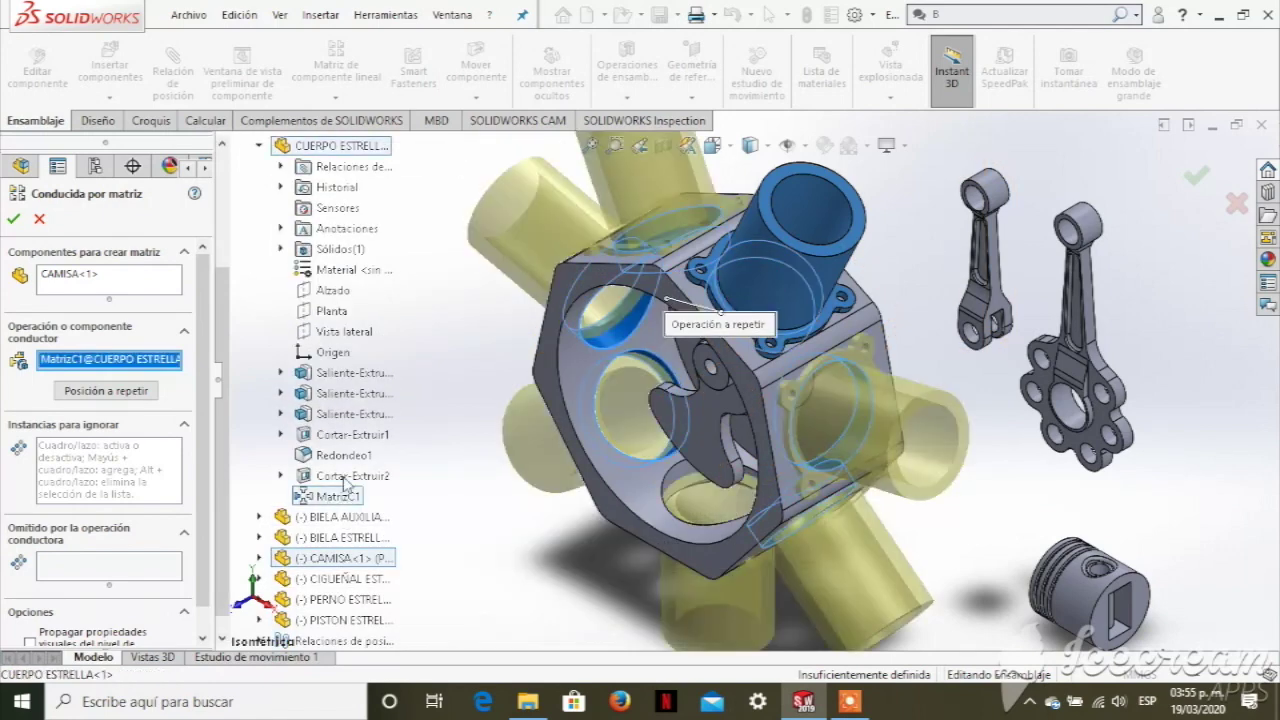
{"action": "left_click", "coordinate": [13, 219]}
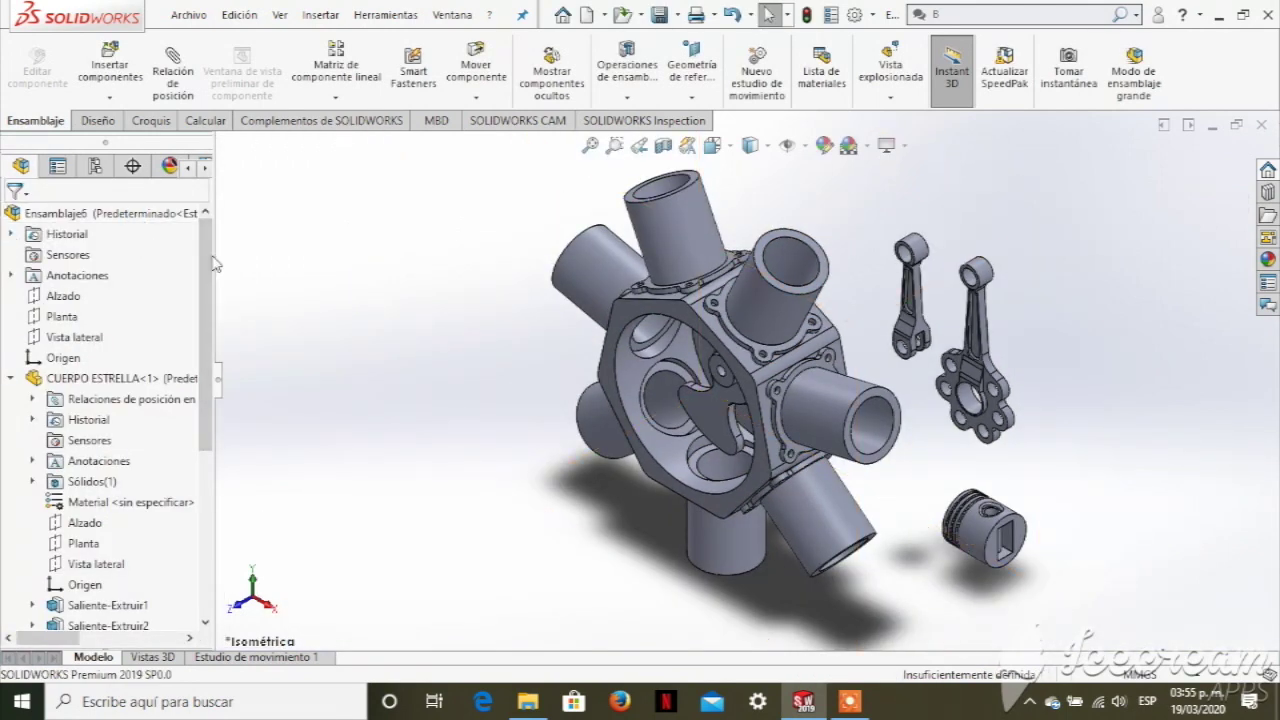
- Ctrl-drag PISTON ESTRELLA and PERNO ESTRELLA copies beside the body, up to instance <4>
{"action": "left_click", "coordinate": [11, 378]}
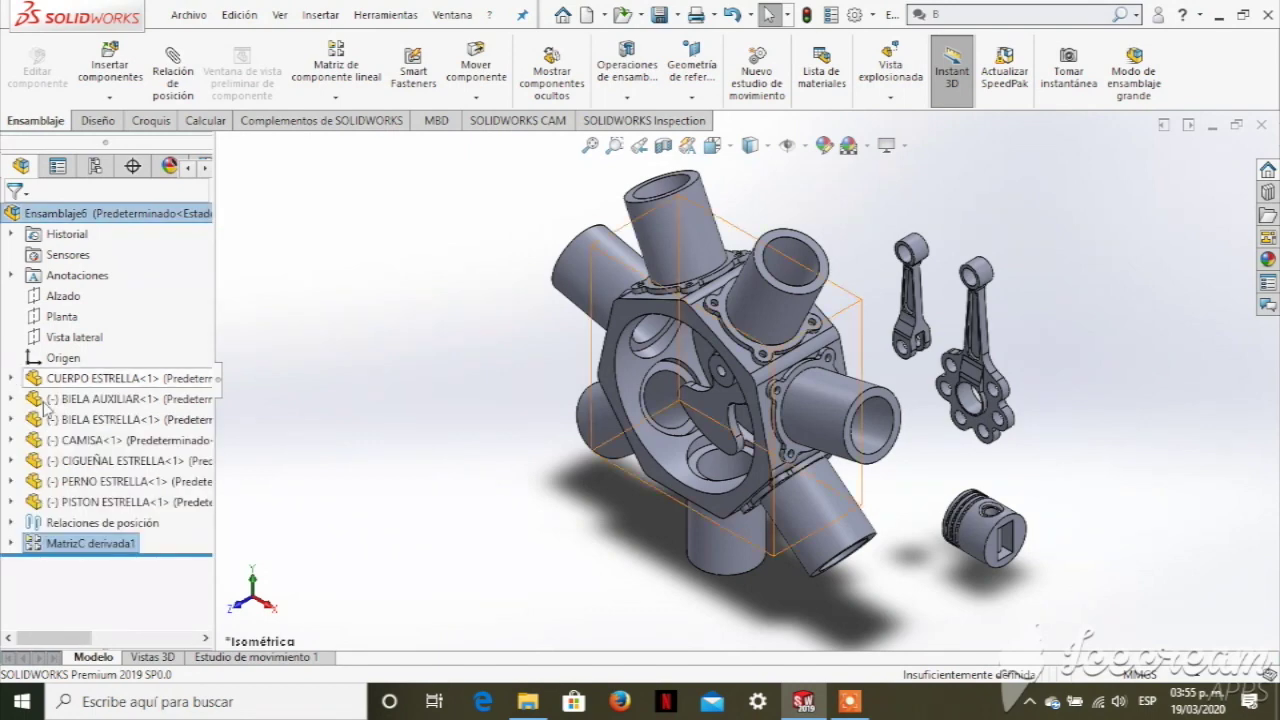
{"action": "left_click", "coordinate": [88, 504]}
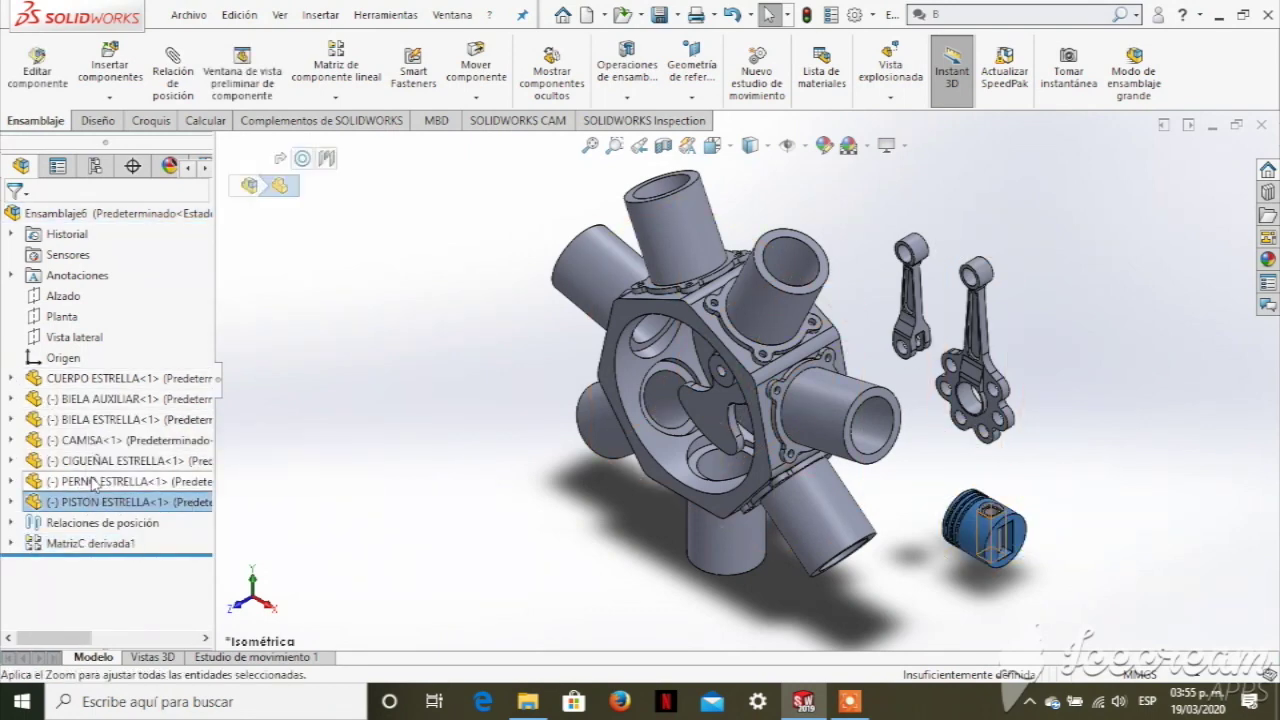
{"action": "left_click", "coordinate": [93, 483], "text": "ctrl"}
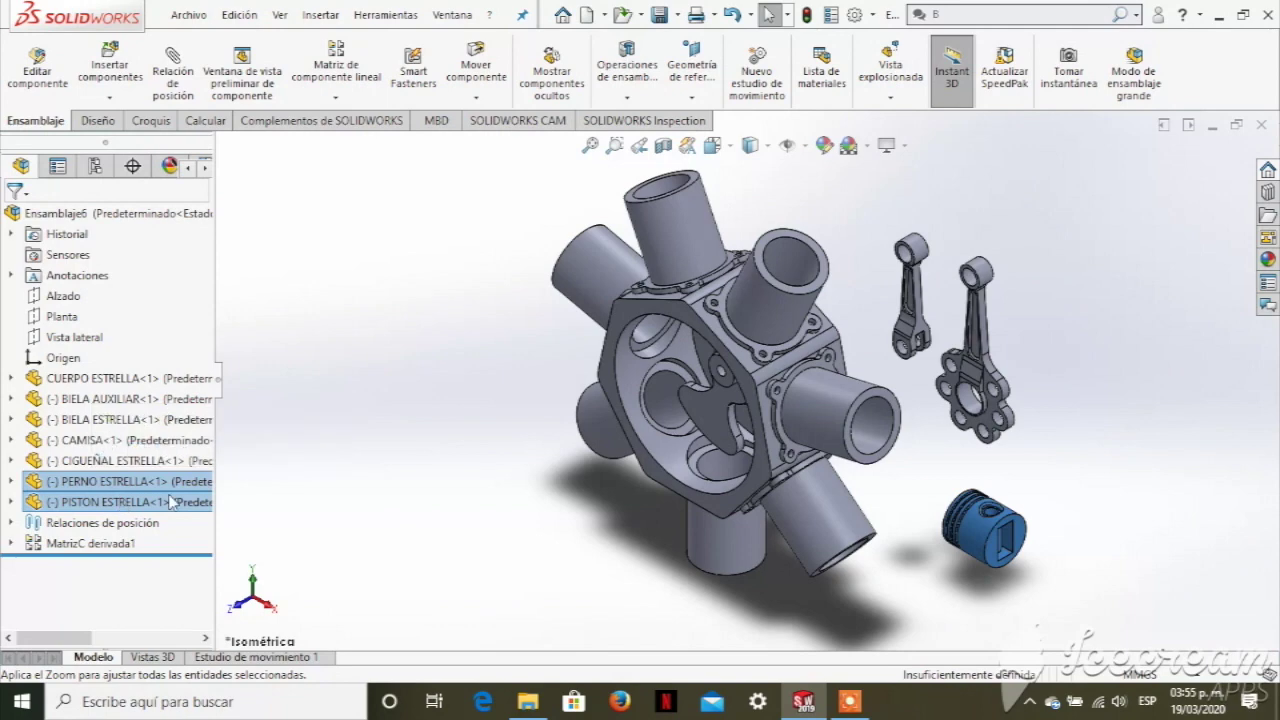
{"action": "mouse_move", "coordinate": [172, 502]}
{"action": "left_mouse_down"}
{"action": "mouse_move", "coordinate": [1082, 498]}
{"action": "mouse_move", "coordinate": [1212, 527]}
{"action": "left_mouse_up"}
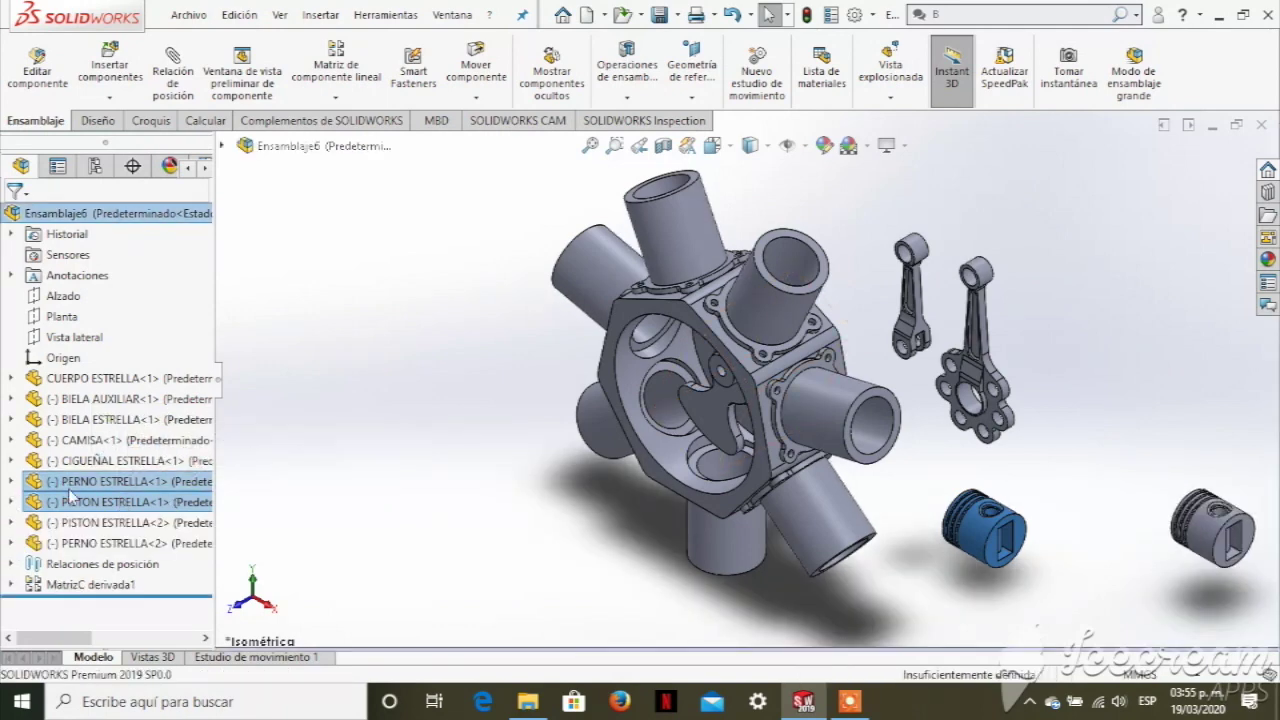
{"action": "left_click_drag", "start_coordinate": [72, 492], "coordinate": [1195, 485]}
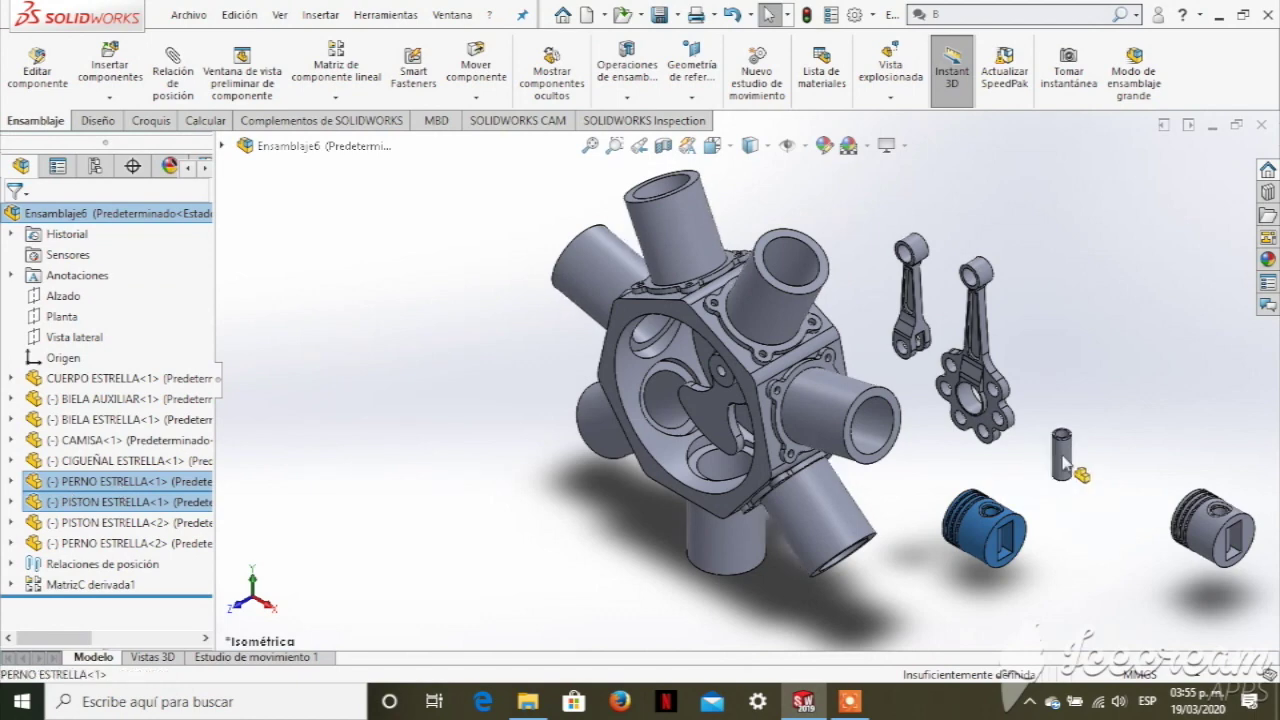
{"action": "left_click_drag", "start_coordinate": [95, 487], "coordinate": [1103, 422]}
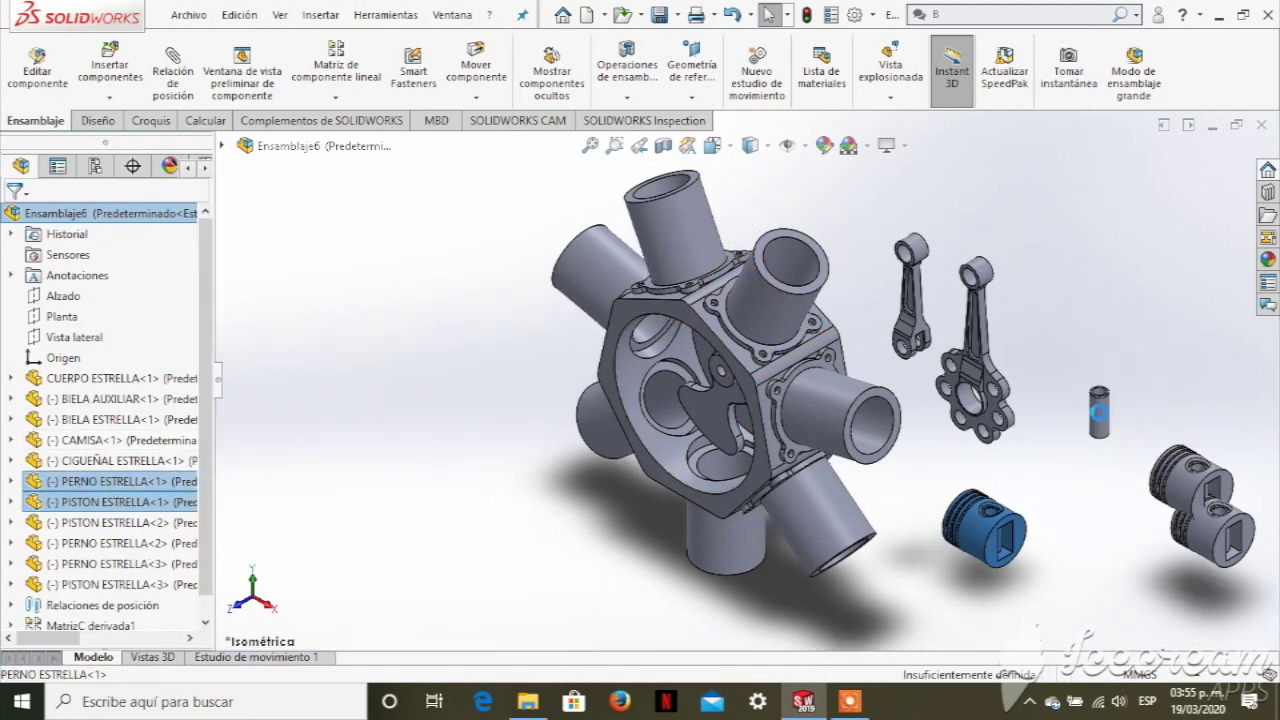
{"action": "left_click_drag", "start_coordinate": [1103, 422], "coordinate": [1215, 430]}
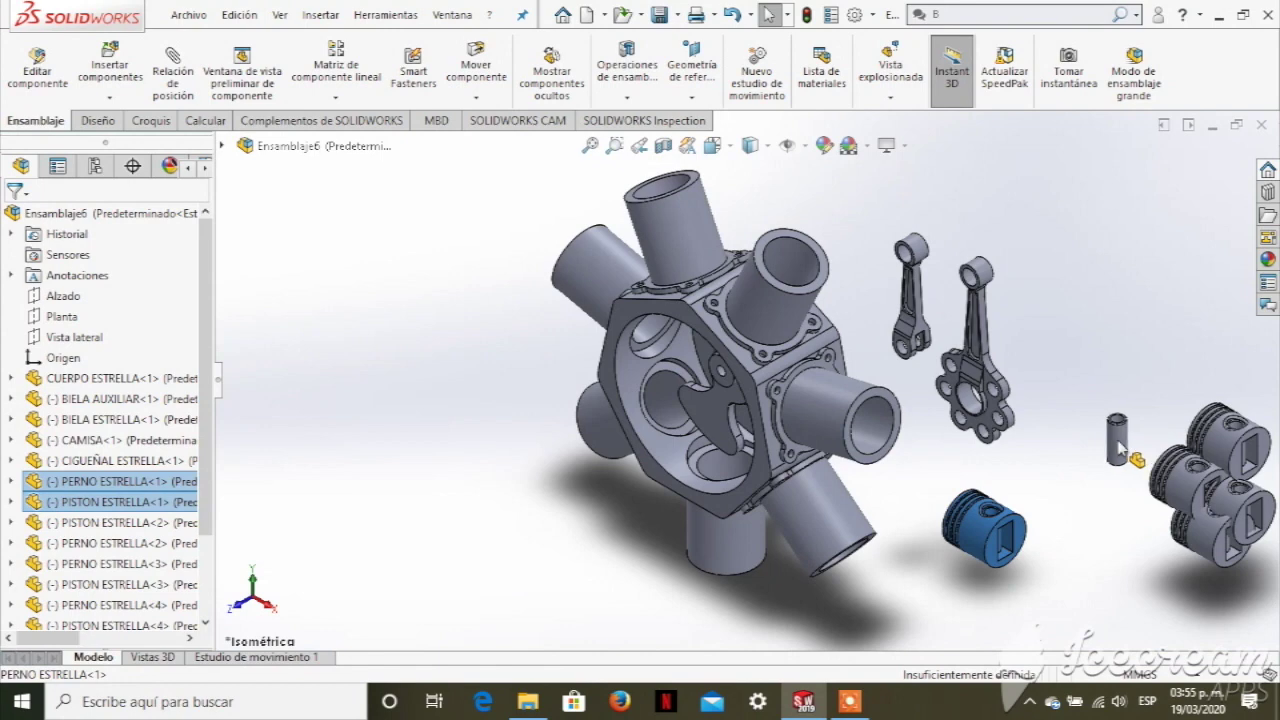
{"action": "left_click_drag", "start_coordinate": [65, 485], "coordinate": [1085, 450]}
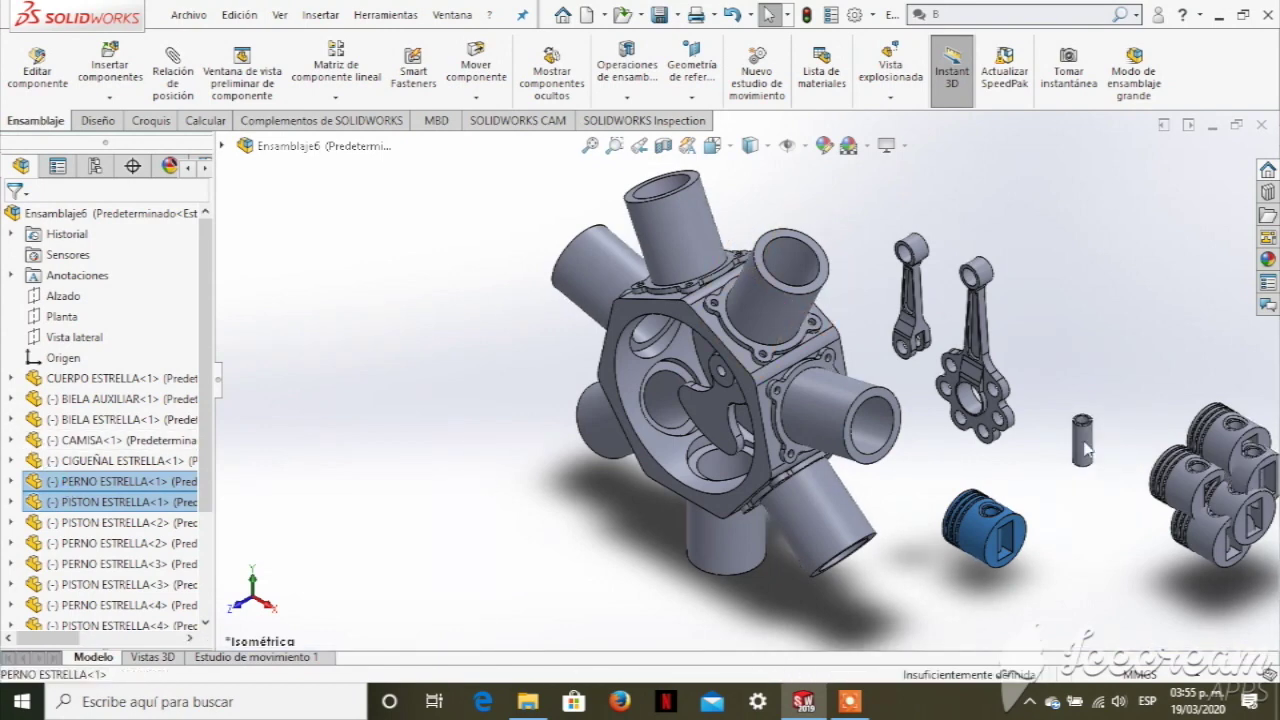
{"action": "left_click_drag", "start_coordinate": [1085, 450], "coordinate": [90, 213]}
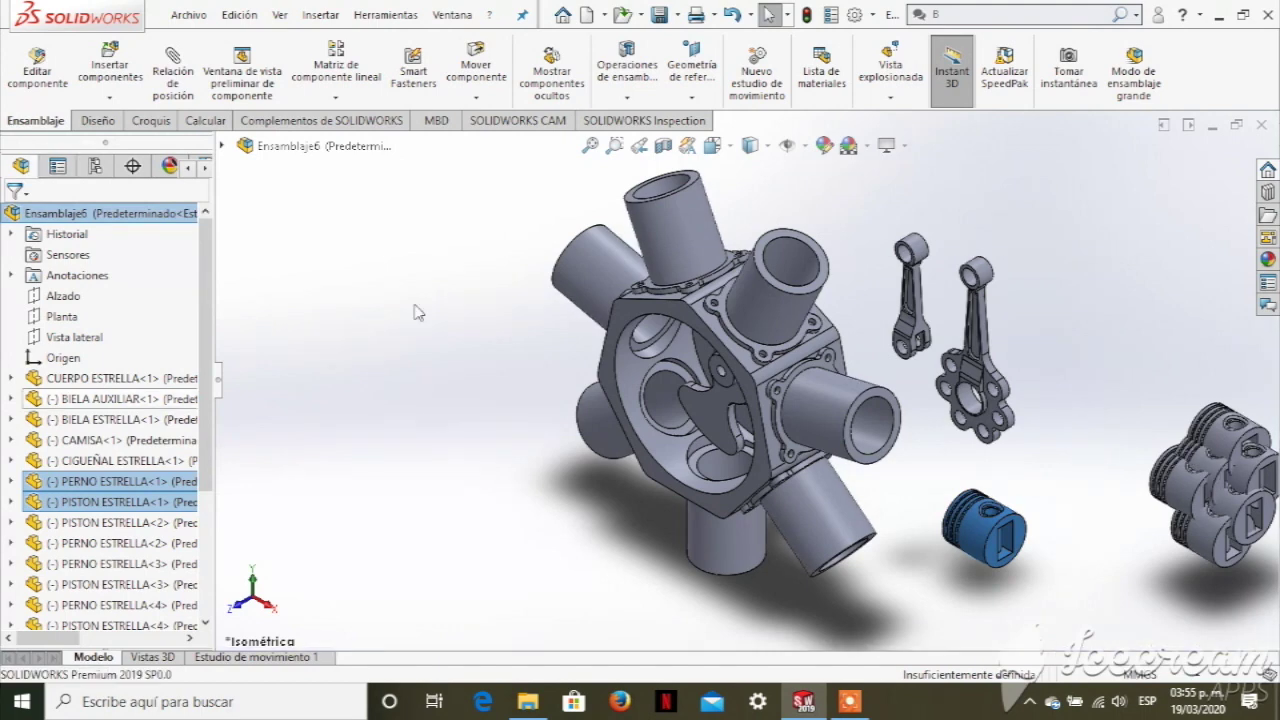
{"action": "left_click", "coordinate": [378, 266]}
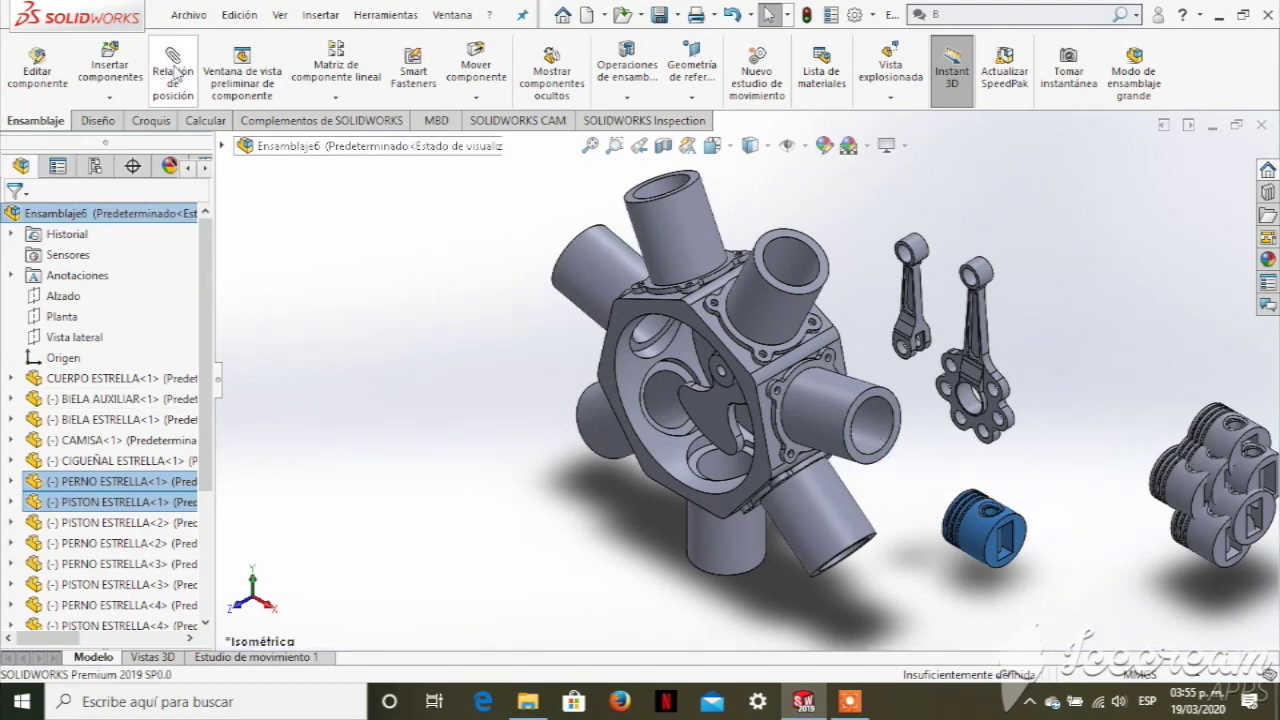
{"action": "left_click", "coordinate": [378, 266]}
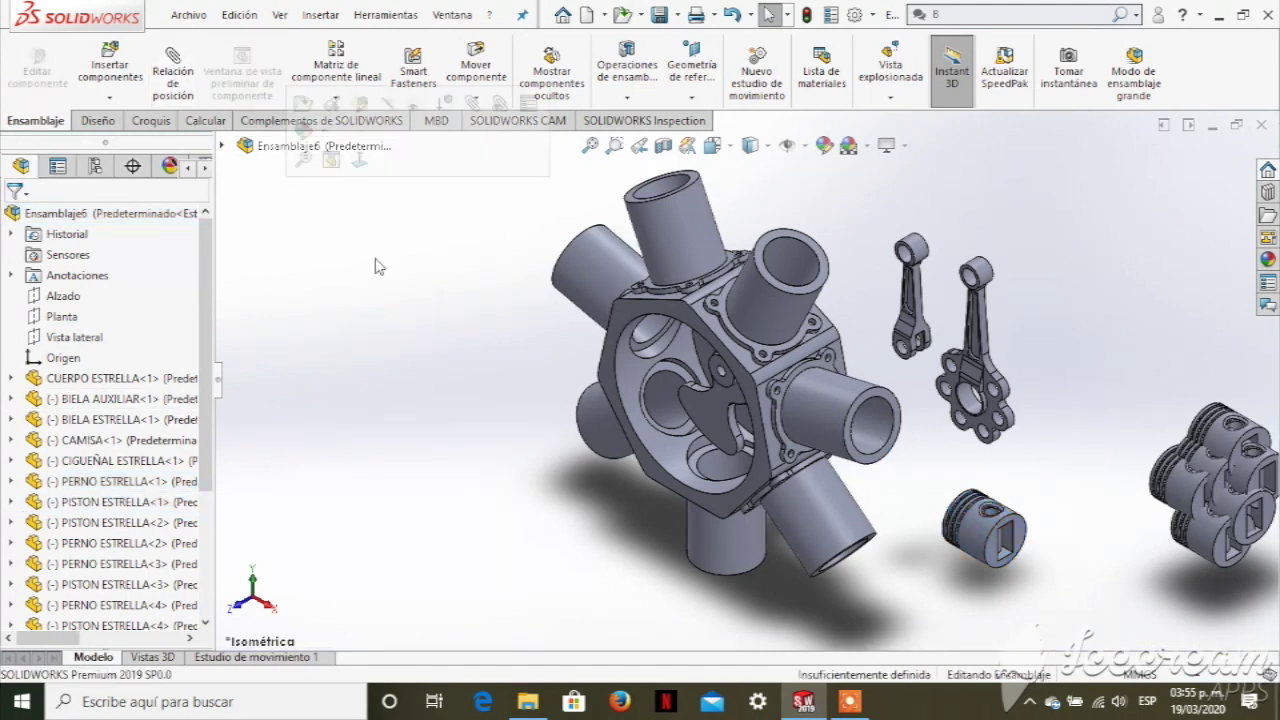
- Mate the first piston copy concentric with its cylinder bore, reversing its direction
{"action": "left_click", "coordinate": [173, 72]}
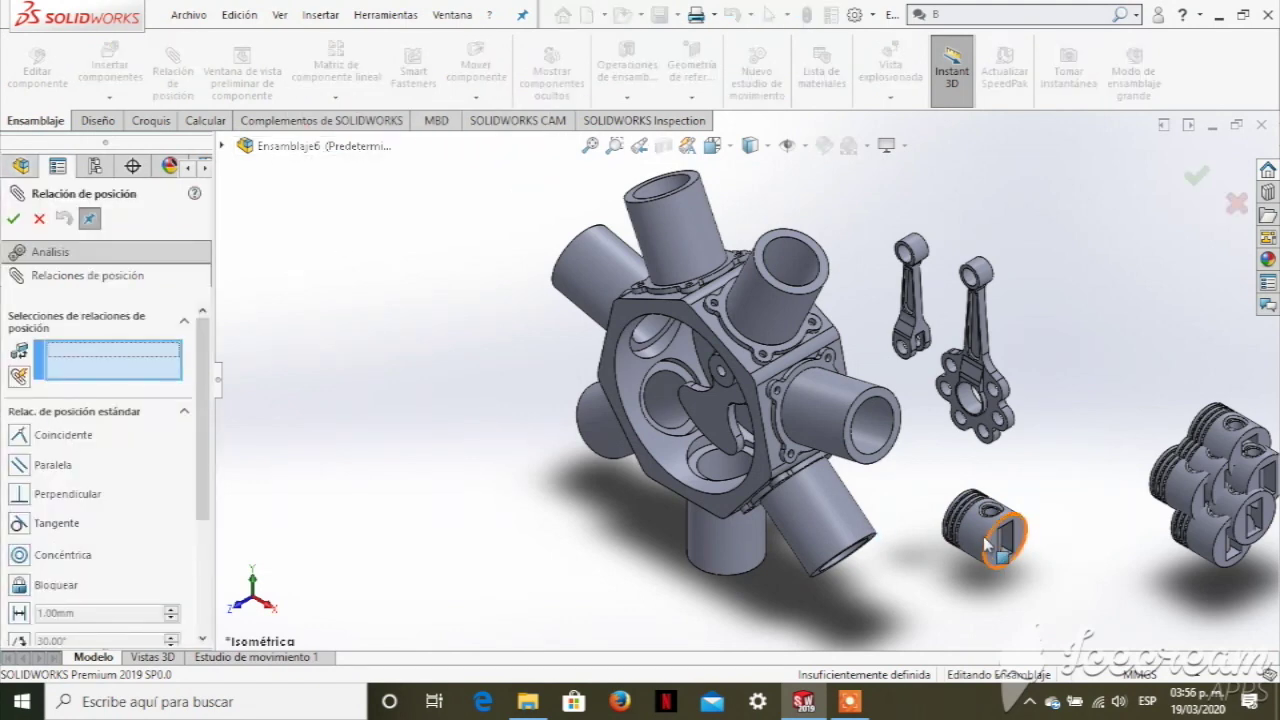
{"action": "left_click", "coordinate": [962, 486]}
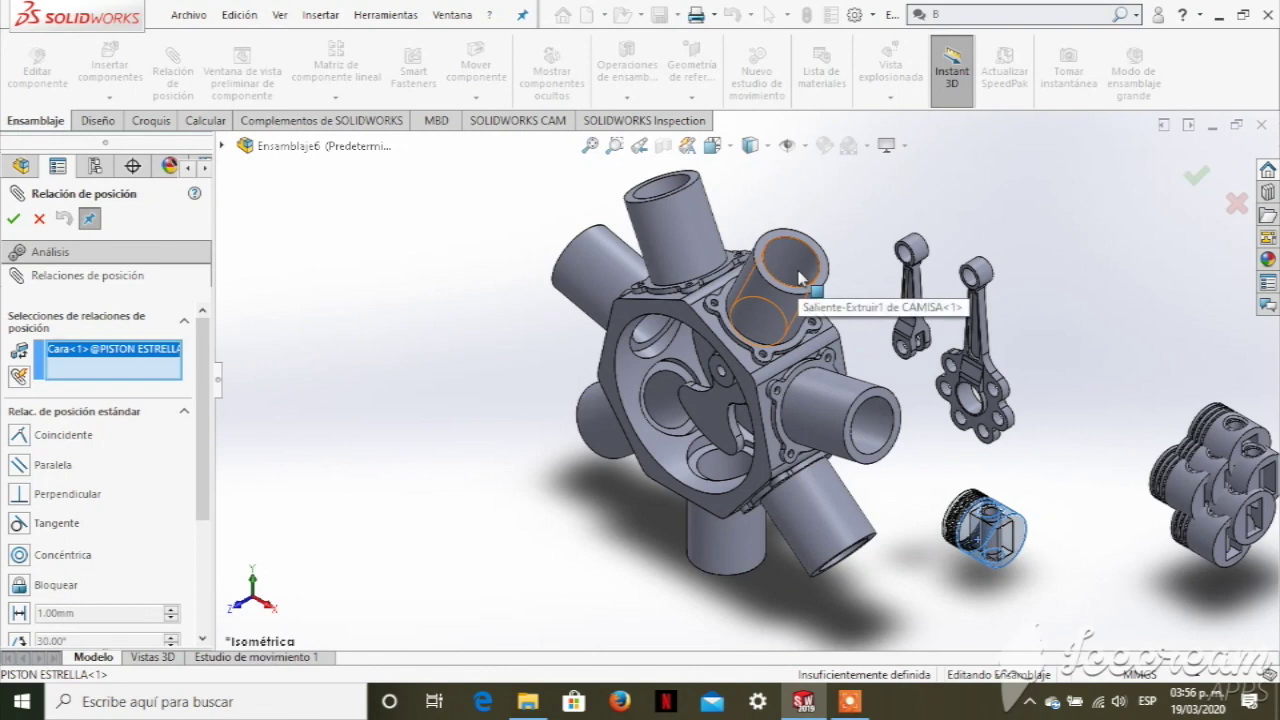
{"action": "left_click", "coordinate": [799, 277]}
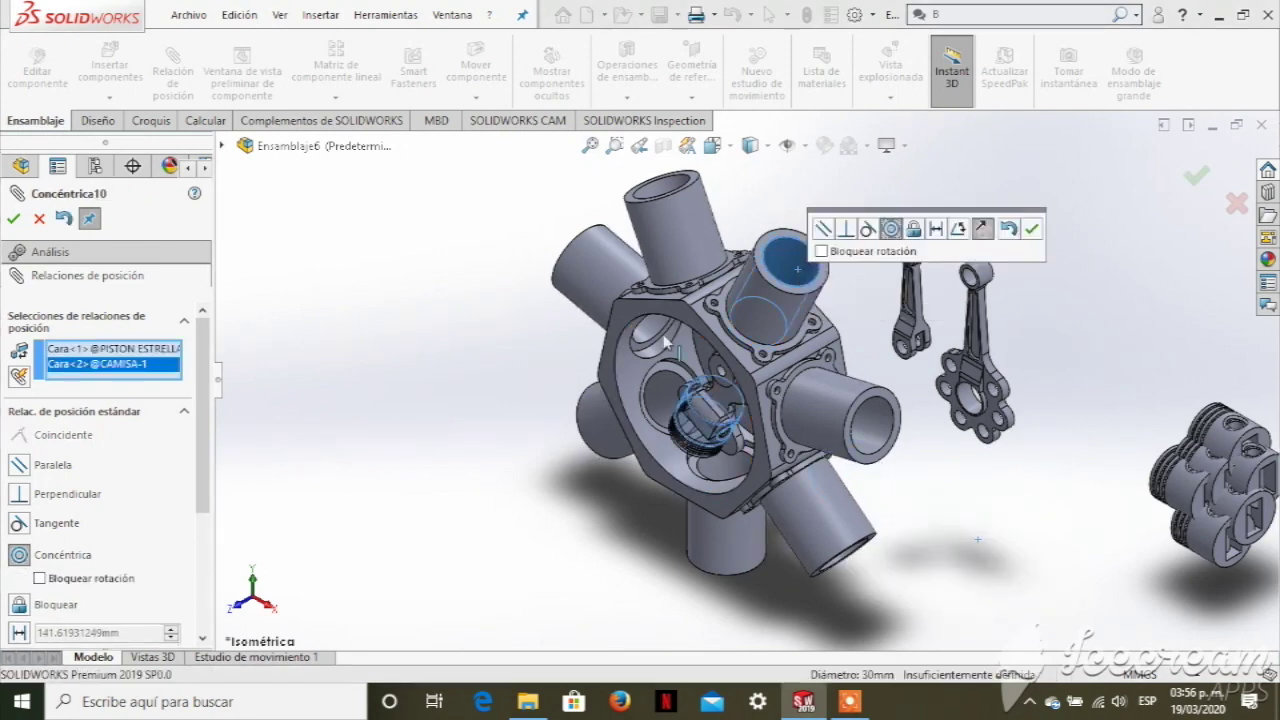
{"action": "left_click", "coordinate": [990, 232]}
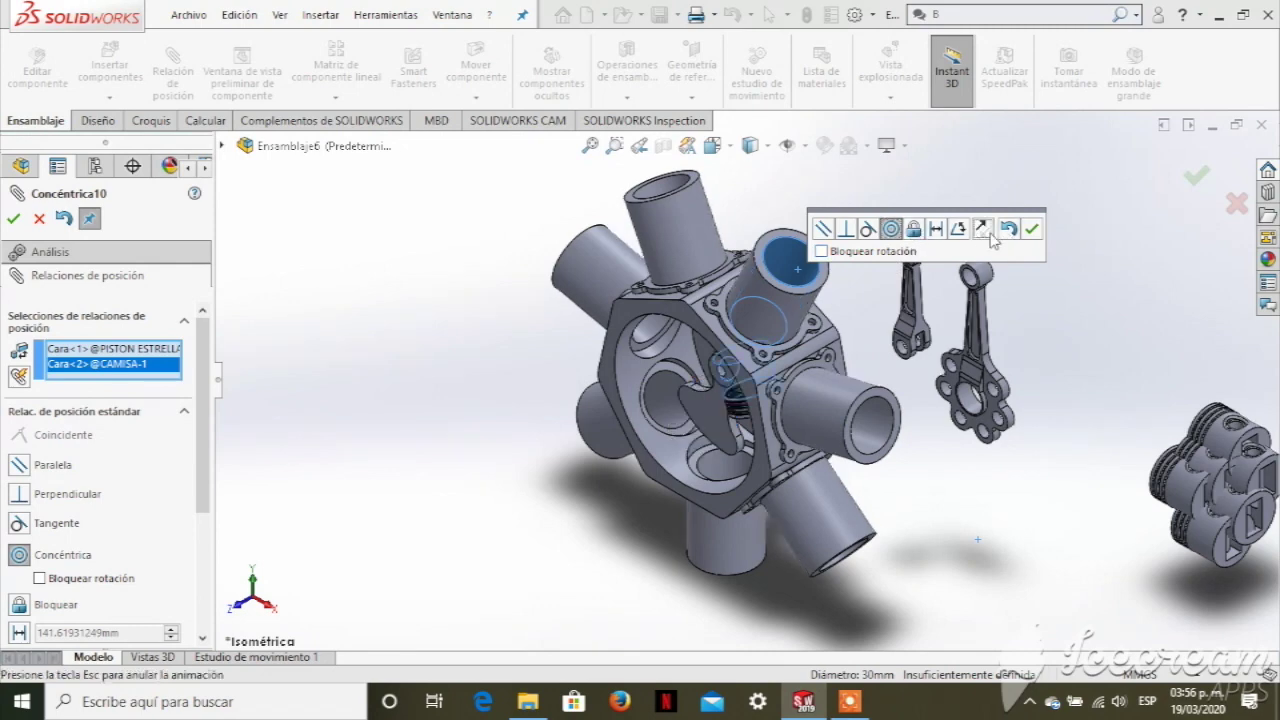
{"action": "scroll", "coordinate": [786, 255], "scroll_direction": "down", "scroll_amount": 3}
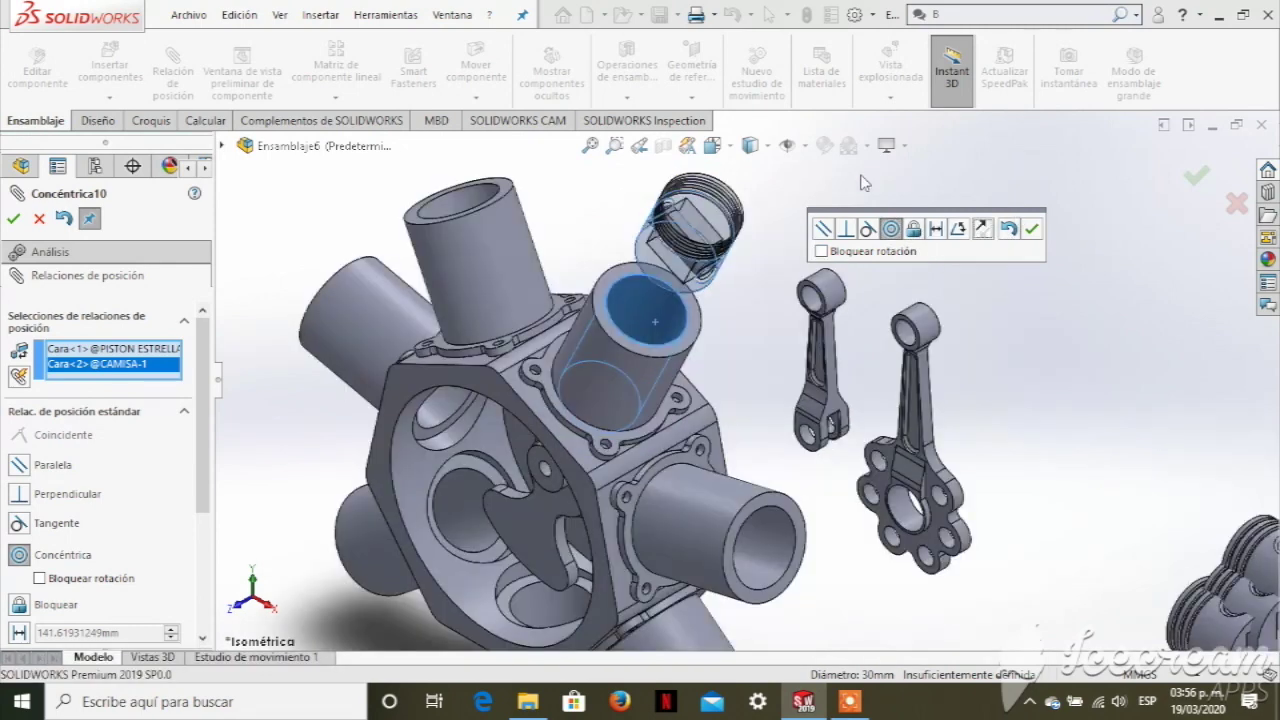
{"action": "left_click", "coordinate": [13, 218]}
- Mate the second piston concentric with the right-hand cylinder, flipping its orientation
{"action": "scroll", "coordinate": [918, 436], "scroll_direction": "up", "scroll_amount": 3}
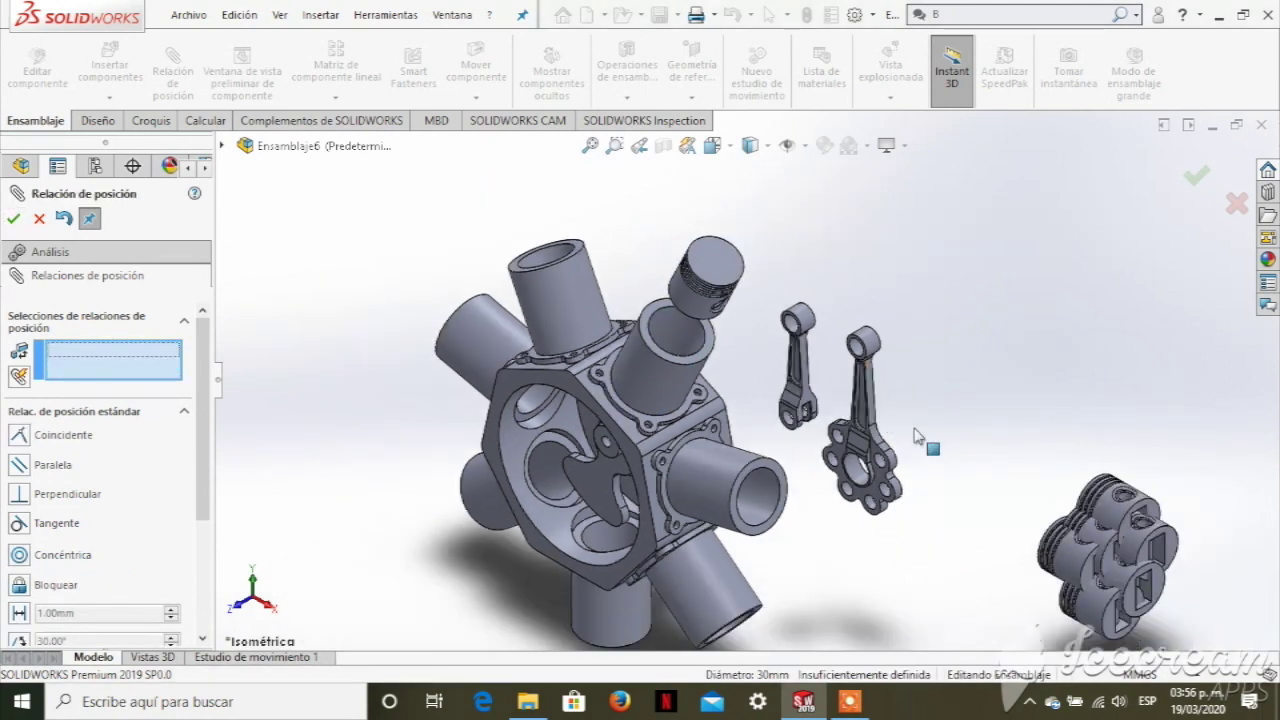
{"action": "scroll", "coordinate": [908, 512], "scroll_direction": "down", "scroll_amount": 2}
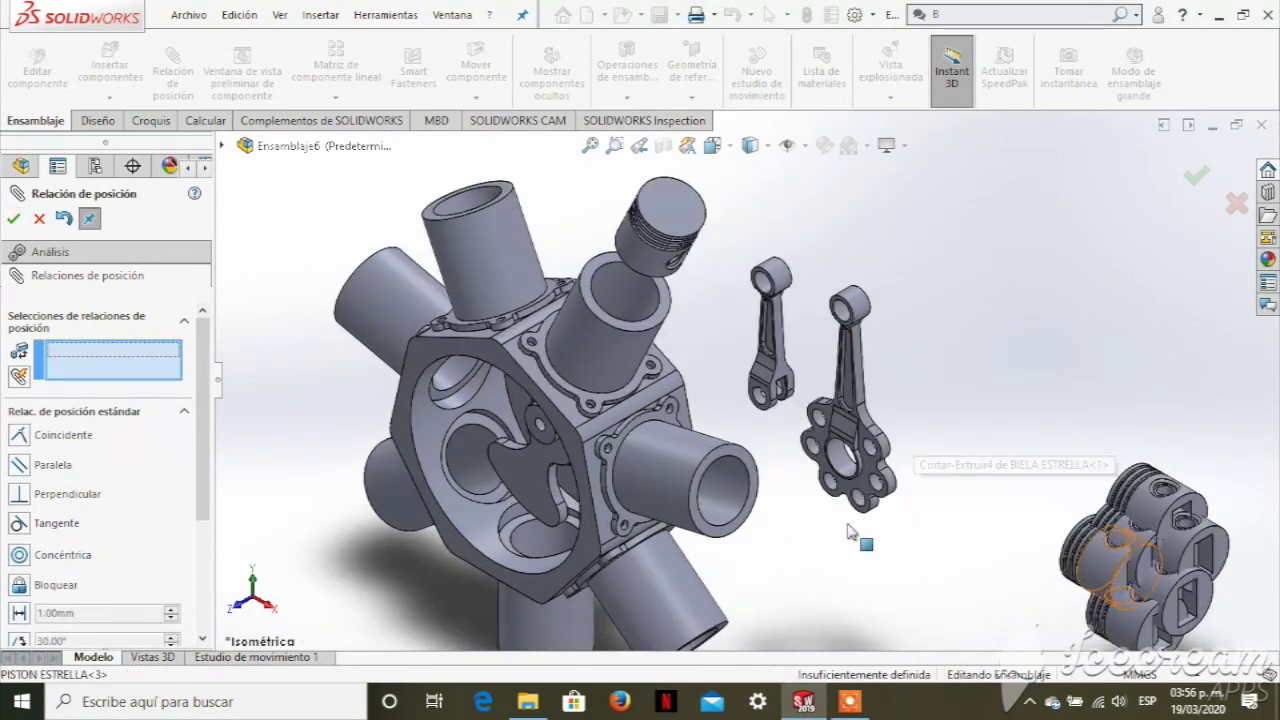
{"action": "left_click", "coordinate": [725, 490]}
{"action": "left_click", "coordinate": [721, 478]}
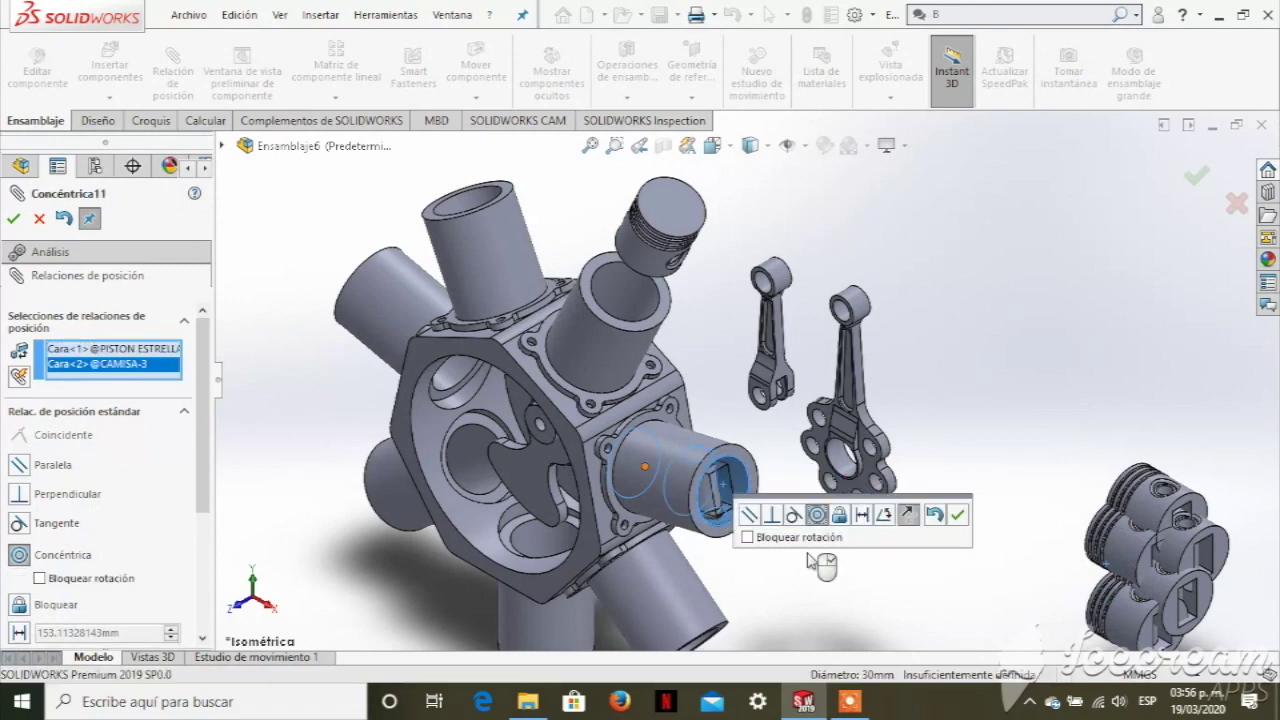
{"action": "left_click", "coordinate": [908, 514]}
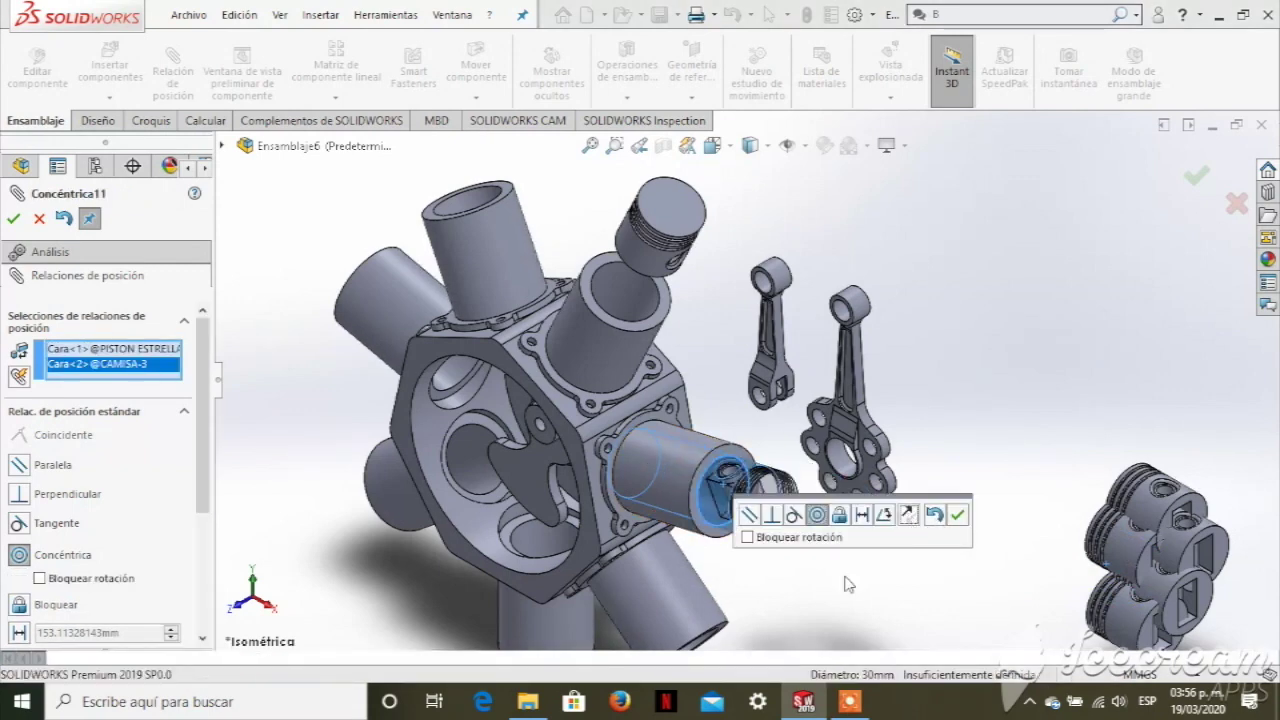
{"action": "left_click", "coordinate": [13, 218]}
- Mate two more pistons concentric with the lower cylinder bores
{"action": "middle_click_drag", "start_coordinate": [600, 400], "coordinate": [720, 420]}
{"action": "left_click", "coordinate": [930, 605]}
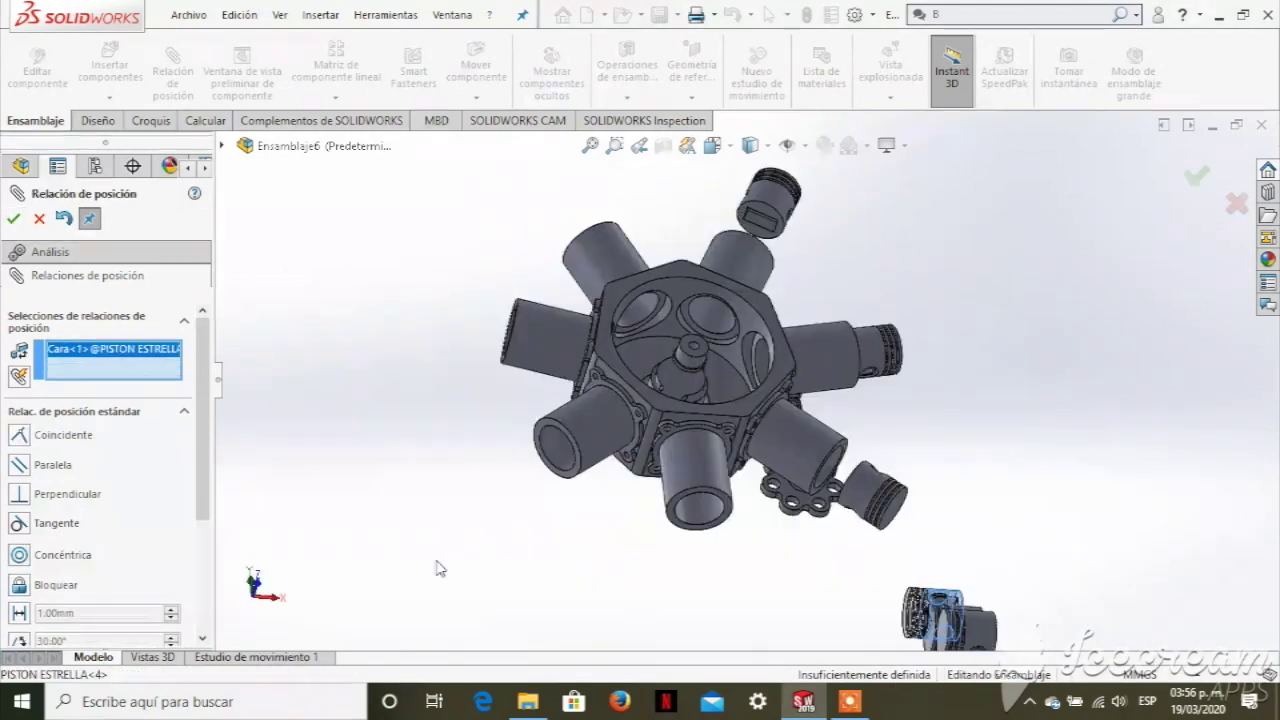
{"action": "left_click", "coordinate": [722, 440]}
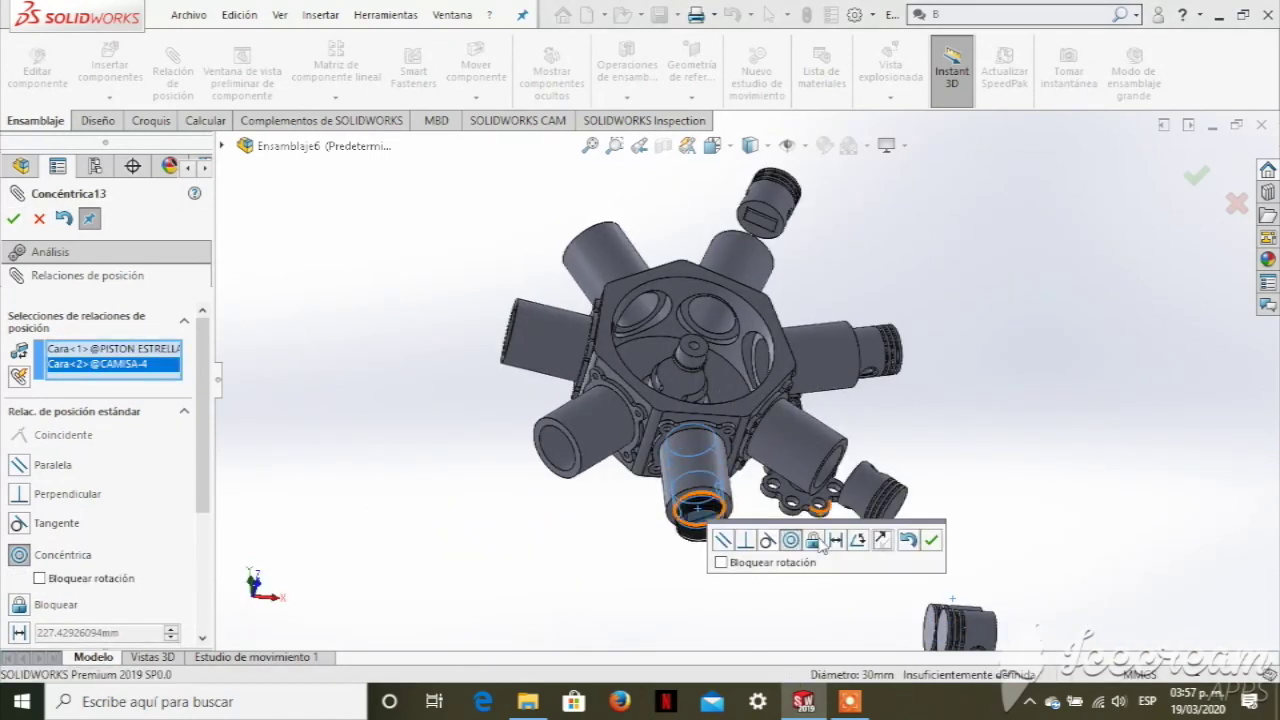
{"action": "left_click", "coordinate": [930, 540]}
{"action": "left_click", "coordinate": [986, 634]}
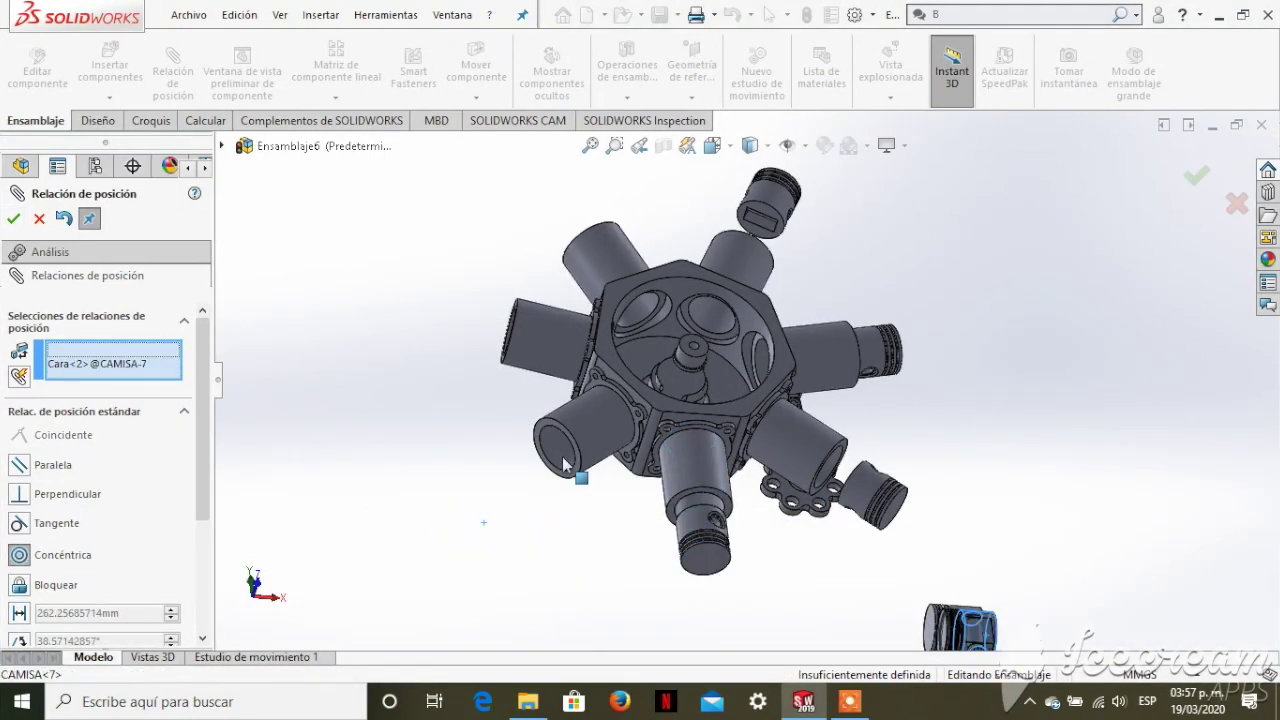
{"action": "left_click", "coordinate": [562, 455]}
{"action": "left_click", "coordinate": [541, 482]}
- Mate the remaining pistons into their cylinders, committing Concéntrica17, and view the connecting rods
{"action": "left_click", "coordinate": [986, 634]}
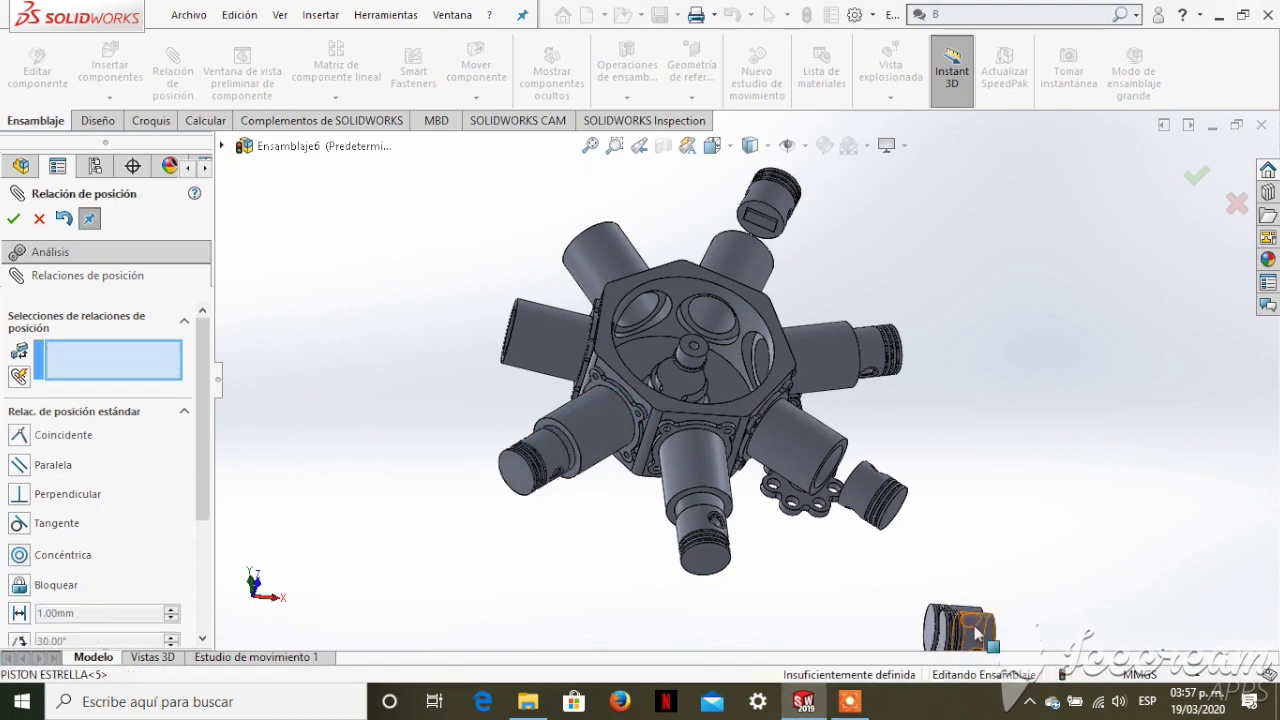
{"action": "left_click", "coordinate": [483, 287]}
{"action": "middle_click_drag", "start_coordinate": [700, 400], "coordinate": [500, 380]}
{"action": "left_click", "coordinate": [13, 218]}
{"action": "left_click", "coordinate": [457, 240]}
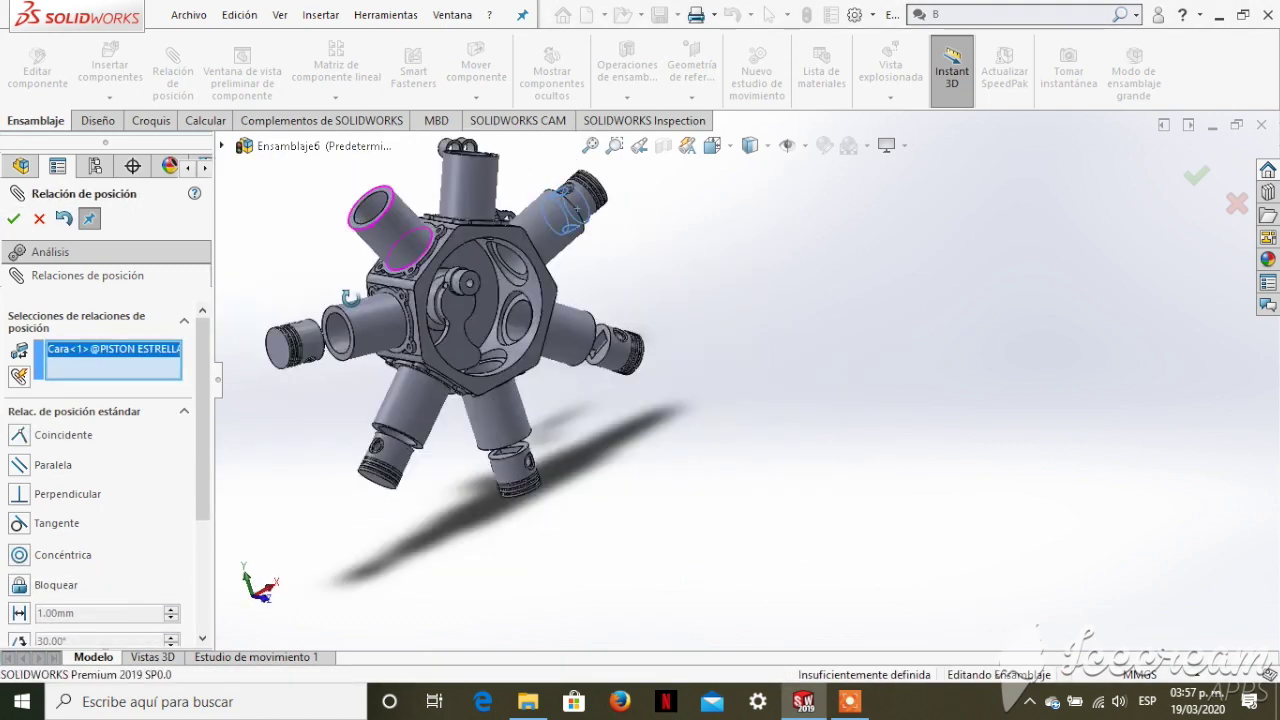
{"action": "left_click", "coordinate": [370, 205]}
{"action": "left_click", "coordinate": [341, 161]}
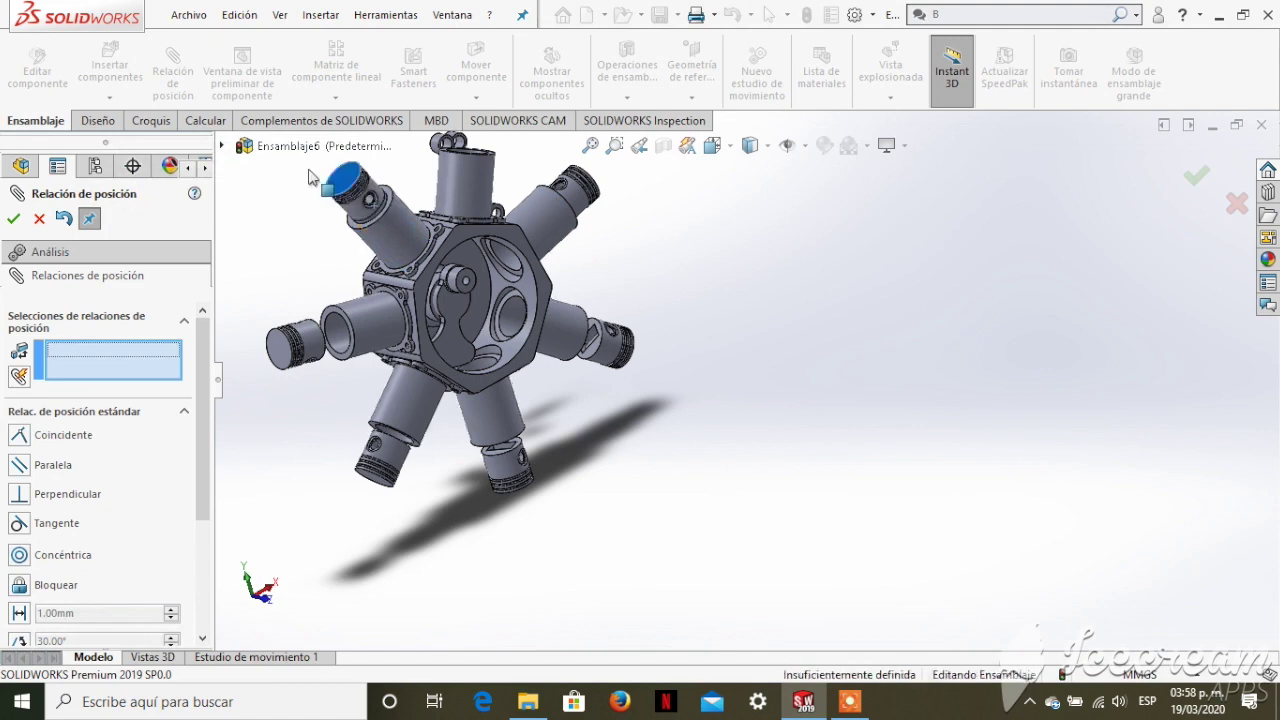
{"action": "scroll", "coordinate": [729, 338], "scroll_direction": "up", "scroll_amount": 3}
{"action": "scroll", "coordinate": [729, 330], "scroll_direction": "down", "scroll_amount": 5}
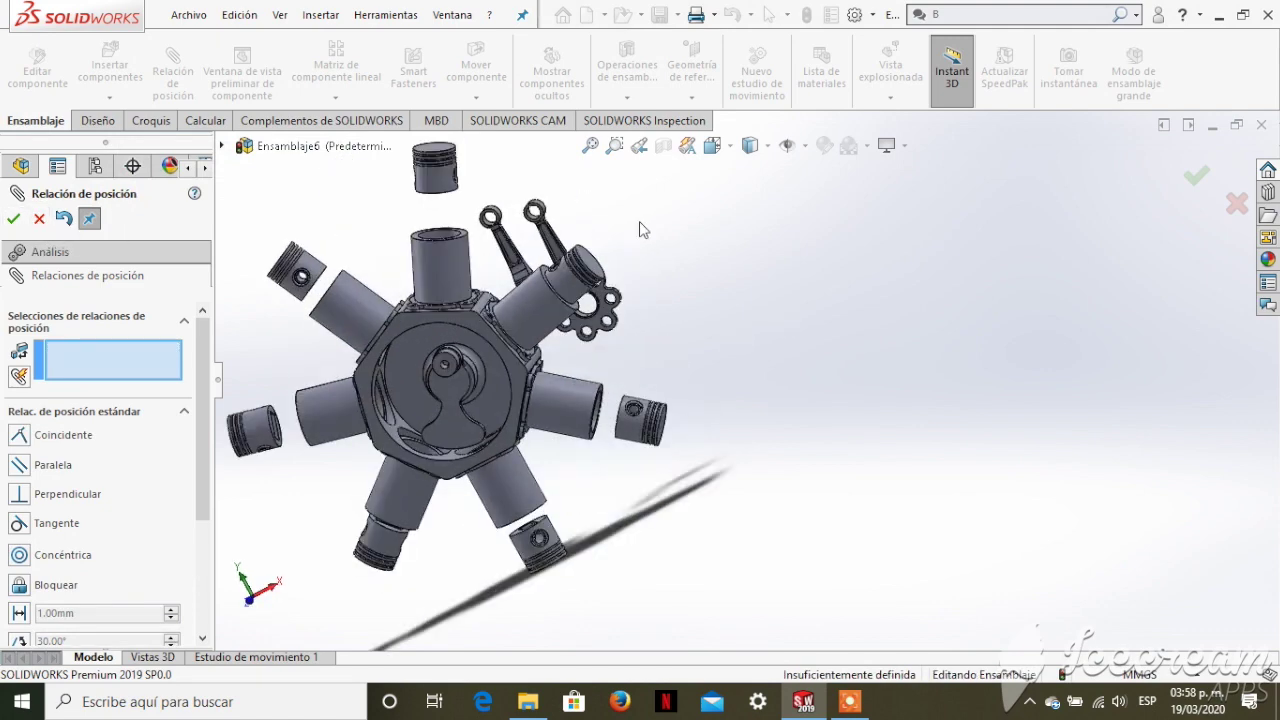
{"action": "middle_click_drag", "start_coordinate": [640, 228], "coordinate": [606, 300]}
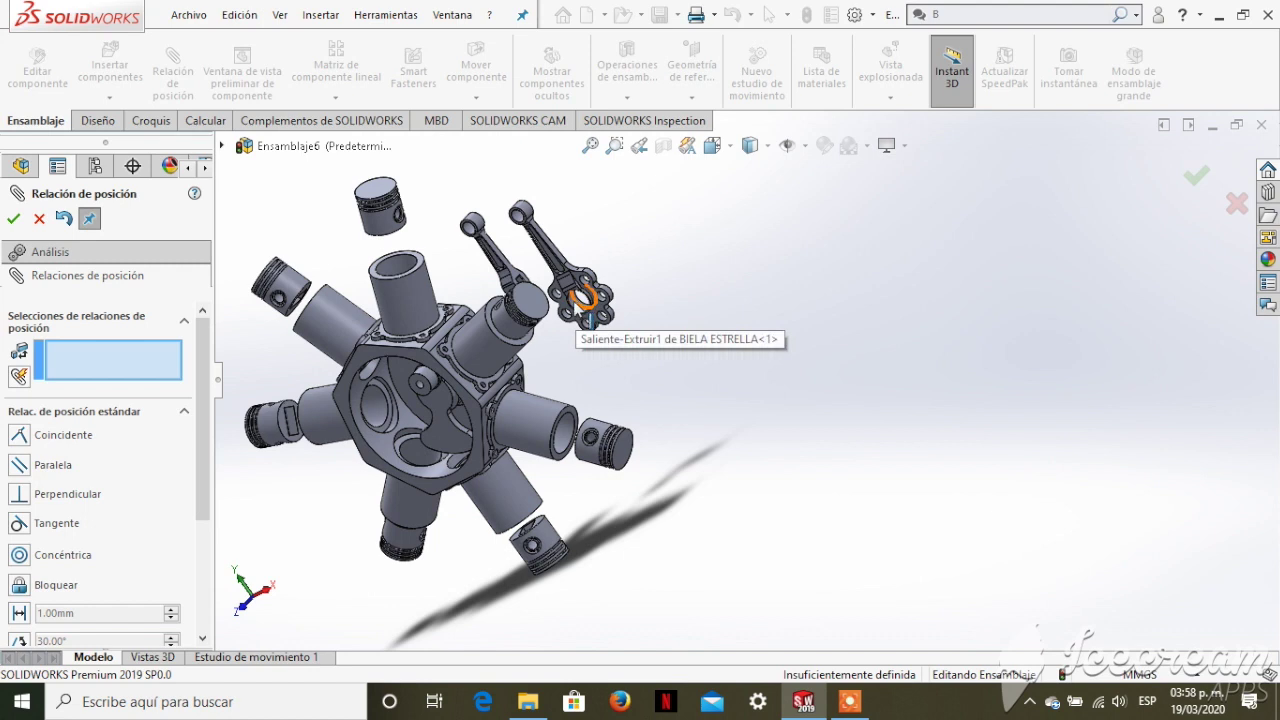
- Mate the master connecting rod's centre hole concentric with the crankshaft
{"action": "scroll", "coordinate": [578, 310], "scroll_direction": "down", "scroll_amount": 3}
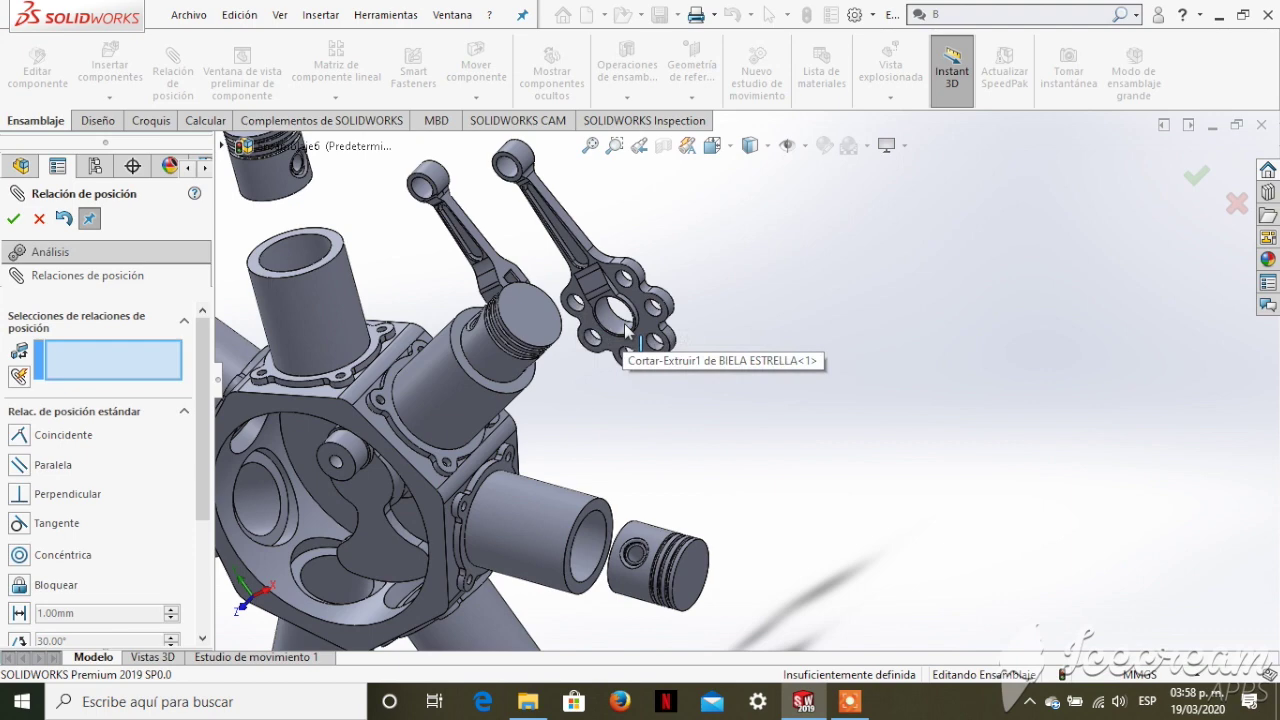
{"action": "left_click", "coordinate": [624, 330]}
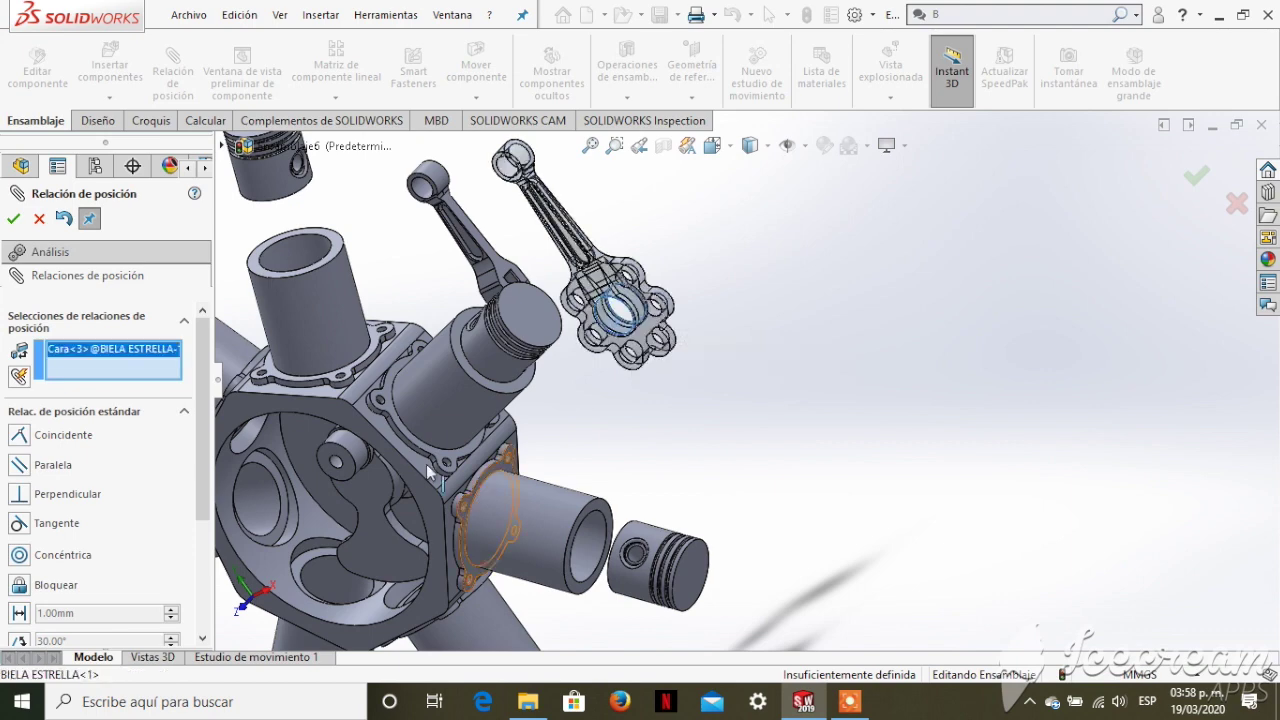
{"action": "left_click", "coordinate": [349, 447]}
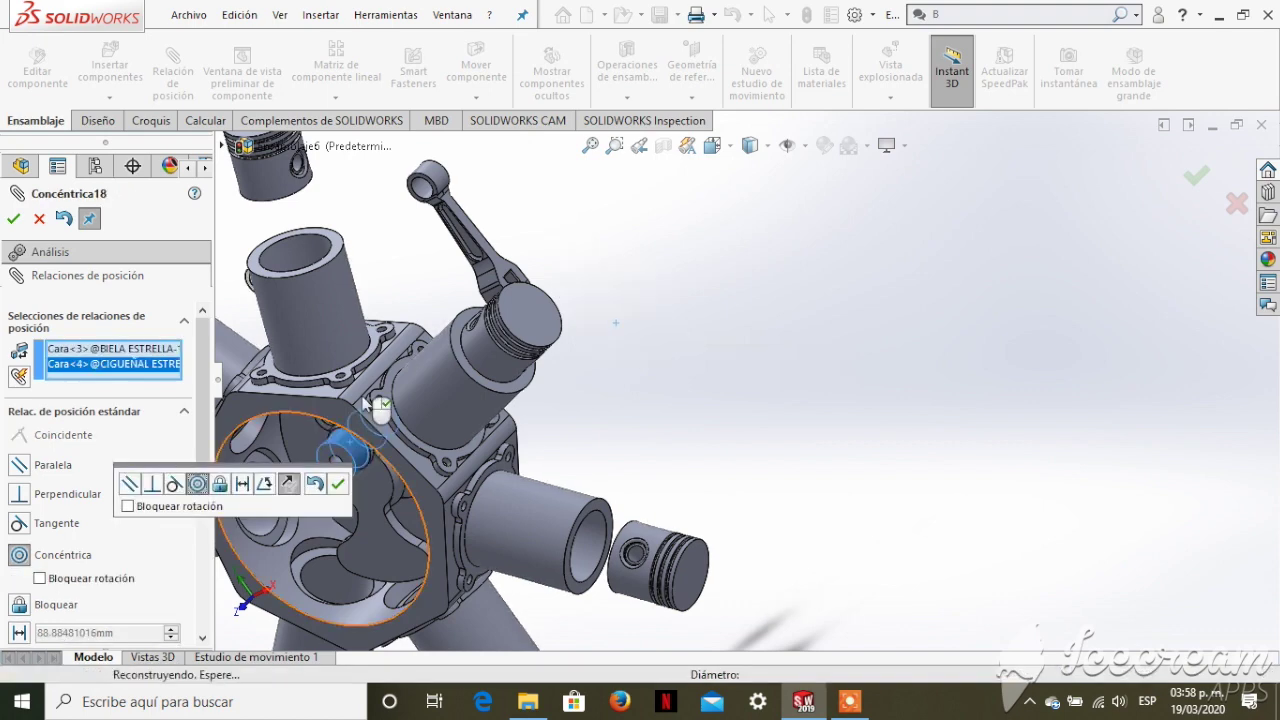
{"action": "key", "text": "Return"}
- Make the crankshaft end face coincident with the master rod face so they sit flush
{"action": "scroll", "coordinate": [705, 407], "scroll_direction": "up", "scroll_amount": 3}
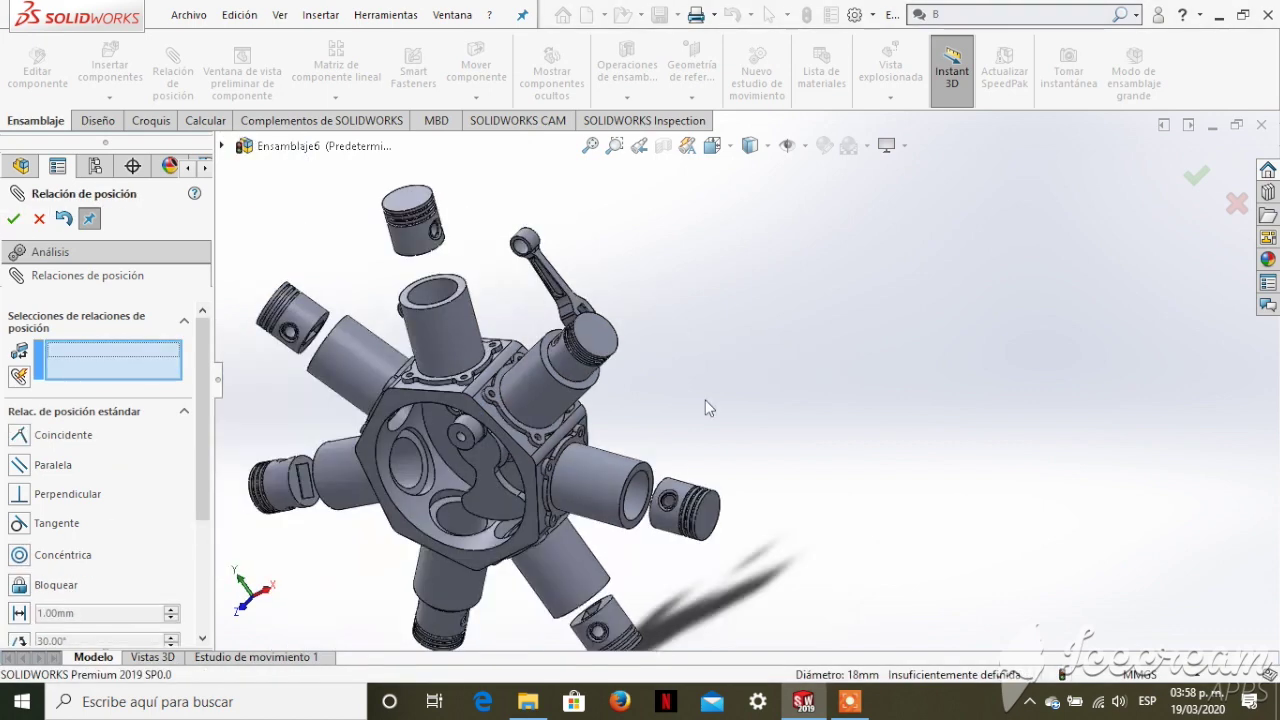
{"action": "middle_click_drag", "start_coordinate": [705, 407], "coordinate": [807, 304]}
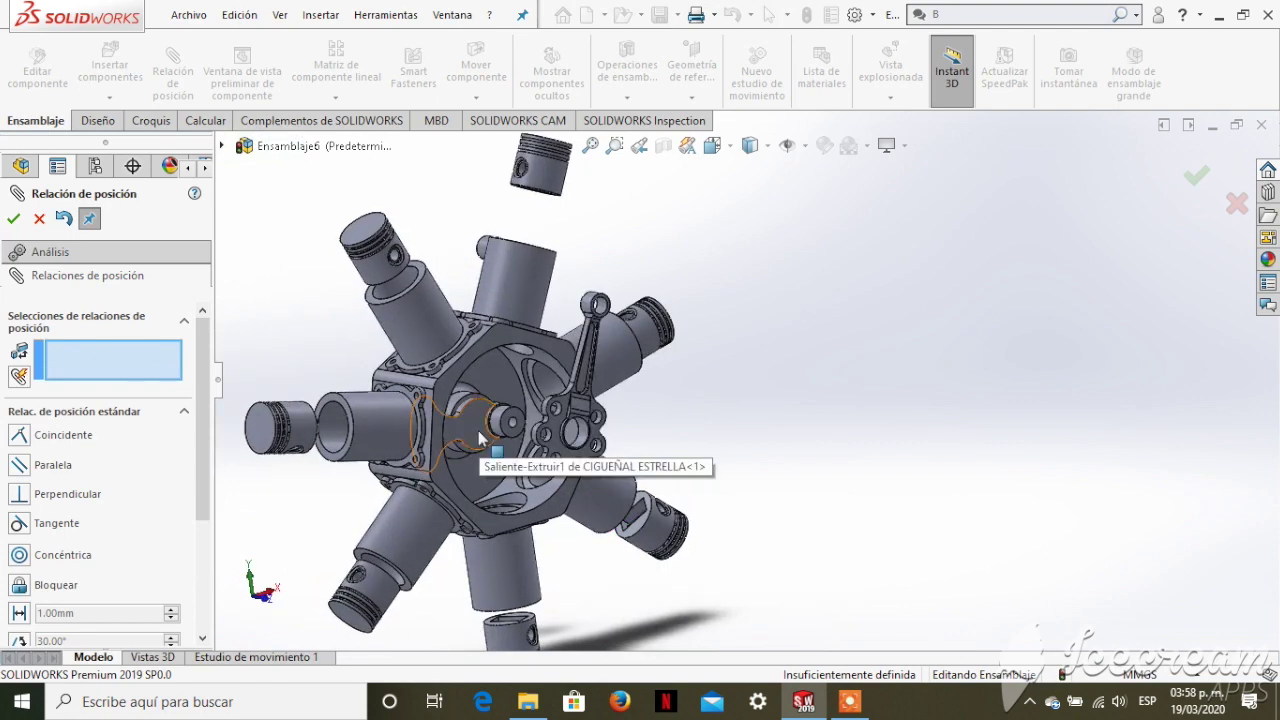
{"action": "scroll", "coordinate": [486, 457], "scroll_direction": "down", "scroll_amount": 2}
{"action": "scroll", "coordinate": [633, 381], "scroll_direction": "down", "scroll_amount": 5}
{"action": "left_click", "coordinate": [633, 381]}
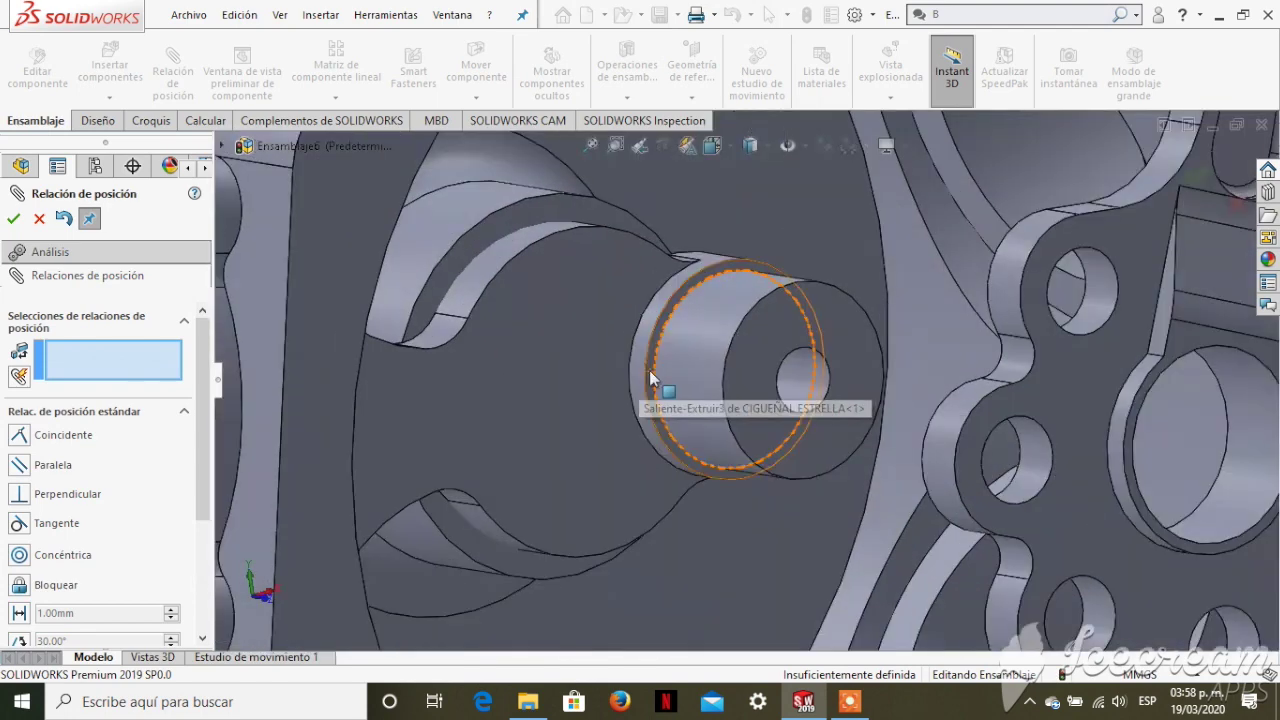
{"action": "scroll", "coordinate": [742, 385], "scroll_direction": "up", "scroll_amount": 5}
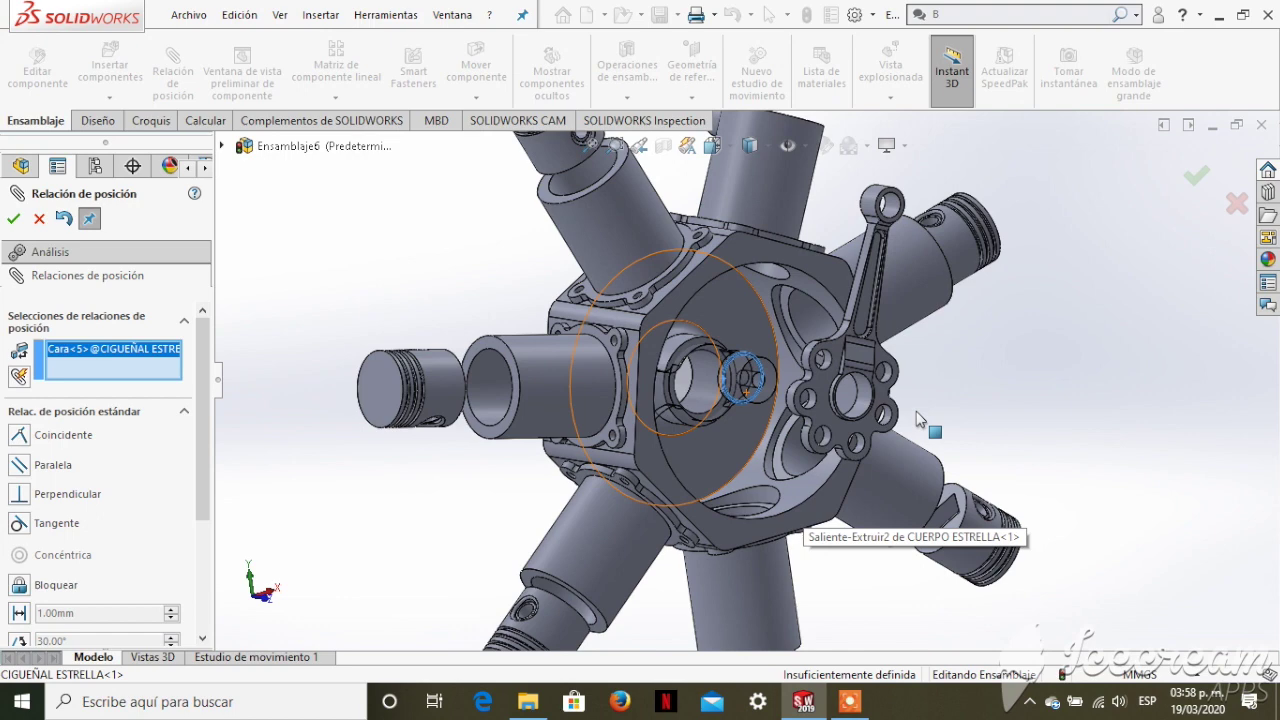
{"action": "scroll", "coordinate": [791, 340], "scroll_direction": "down", "scroll_amount": 5}
{"action": "left_click", "coordinate": [791, 333]}
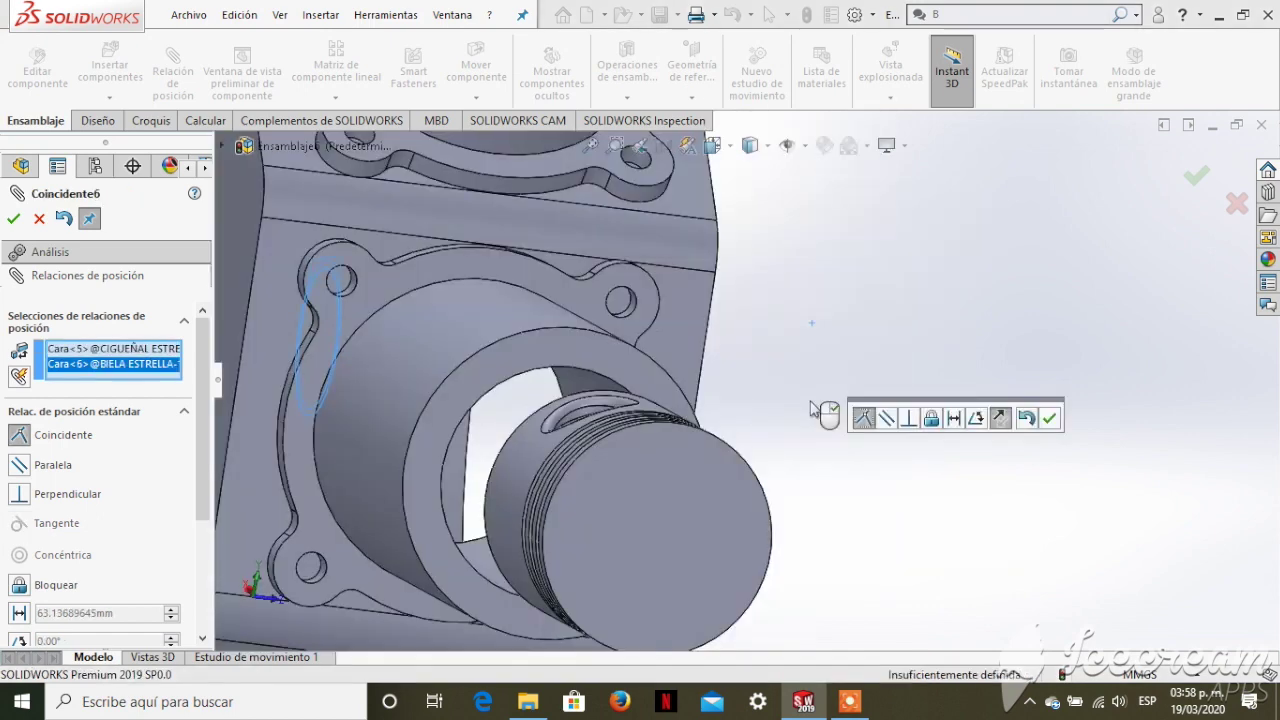
{"action": "key", "text": "ctrl+7"}
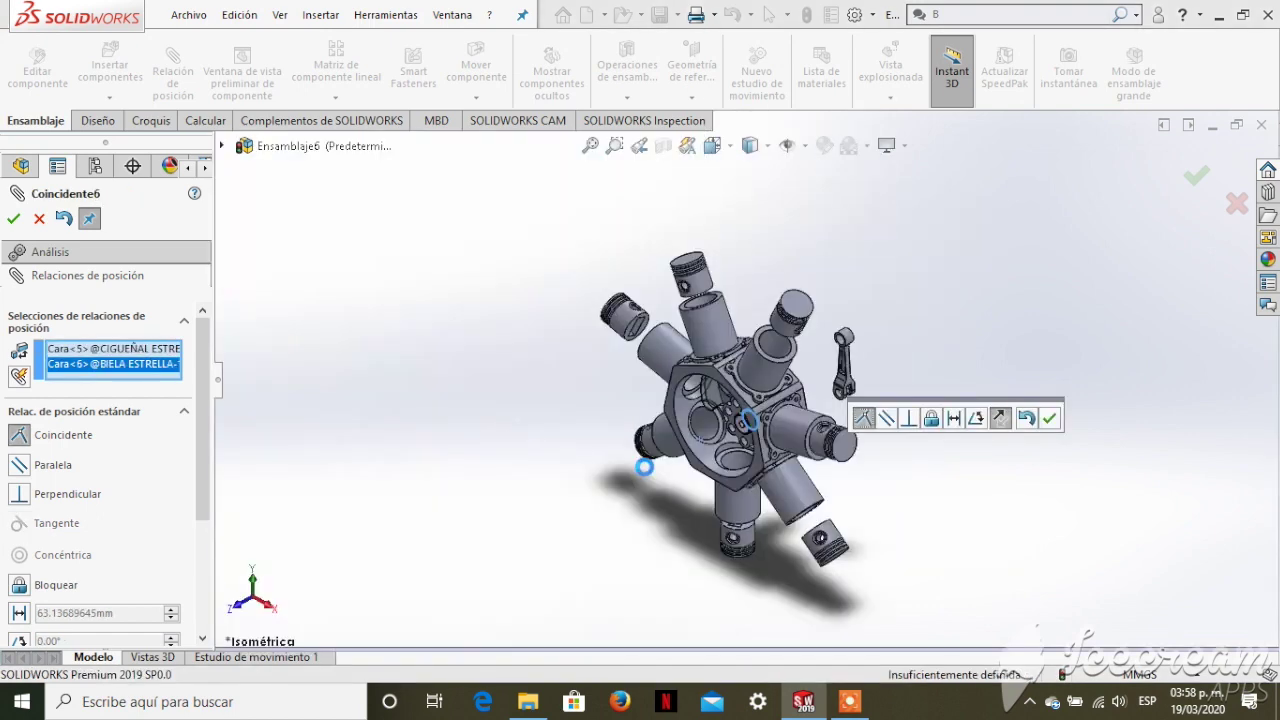
{"action": "key", "text": "Return"}
- Mate the master rod's small-end hole concentric with the piston pin
{"action": "scroll", "coordinate": [604, 411], "scroll_direction": "down", "scroll_amount": 4}
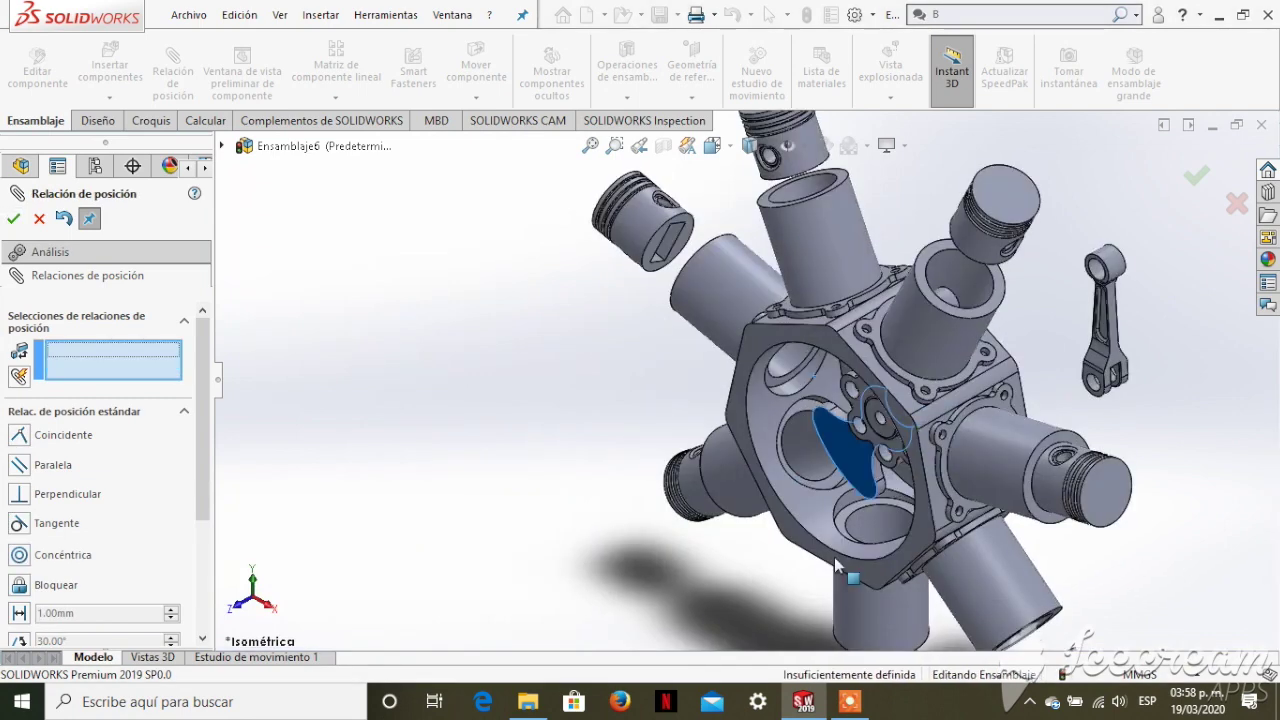
{"action": "middle_click_drag", "start_coordinate": [836, 565], "coordinate": [1050, 329]}
{"action": "scroll", "coordinate": [826, 333], "scroll_direction": "down", "scroll_amount": 5}
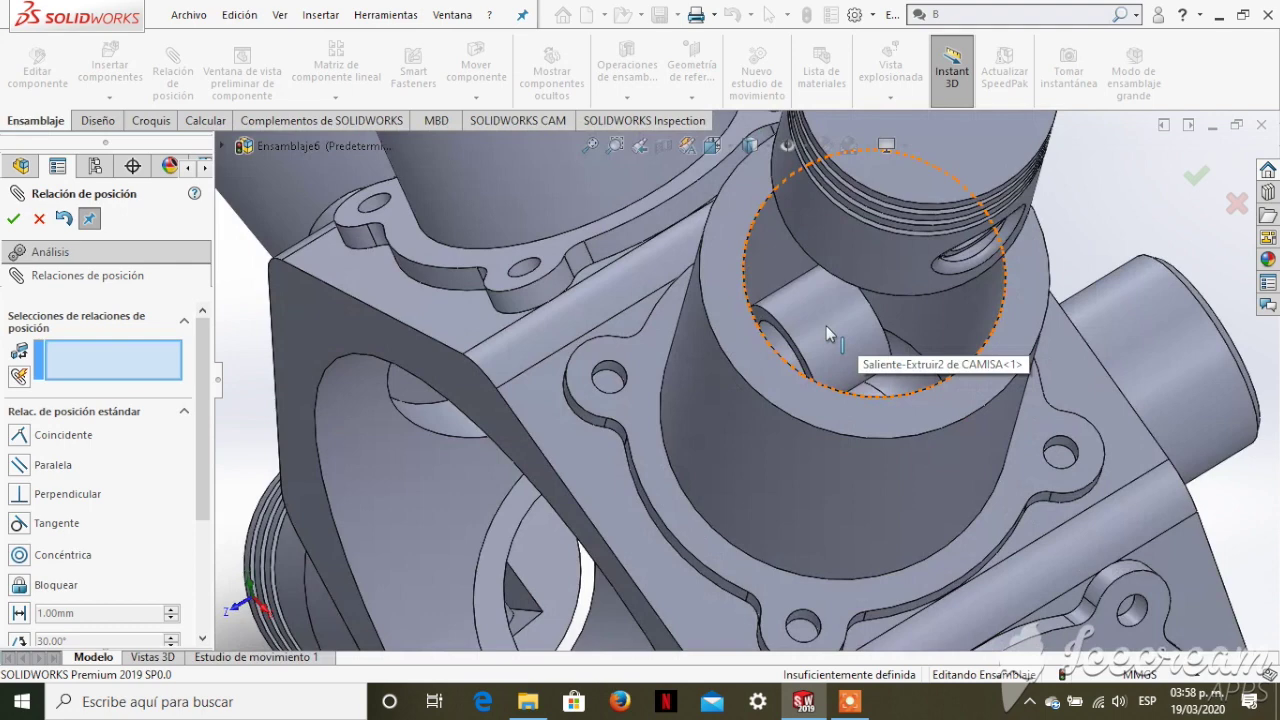
{"action": "left_click", "coordinate": [826, 325]}
{"action": "left_click", "coordinate": [923, 268]}
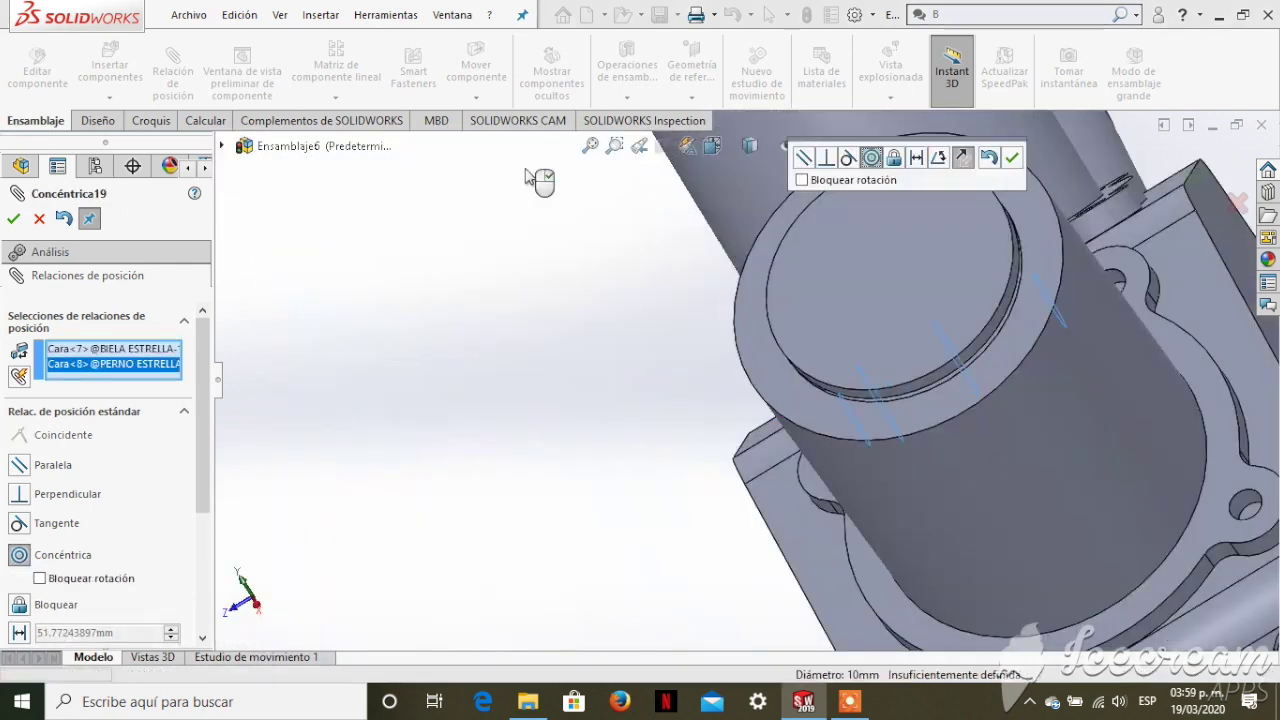
{"action": "right_click", "coordinate": [528, 176]}
{"action": "key", "text": "ctrl+7"}
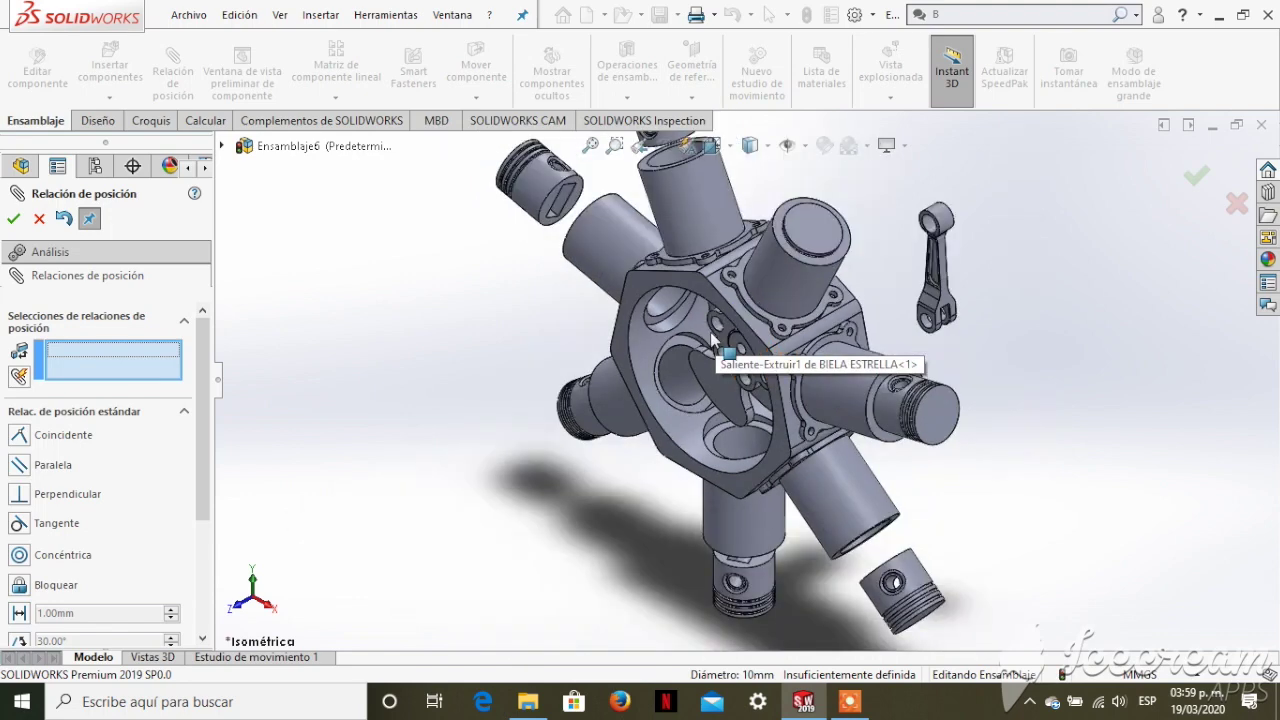
- Ctrl-drag several BIELA AUXILIAR copies from the tree into a row beside the engine
{"action": "key", "text": "Escape"}
{"action": "left_click", "coordinate": [100, 398]}
{"action": "left_click_drag", "start_coordinate": [100, 398], "coordinate": [972, 312]}
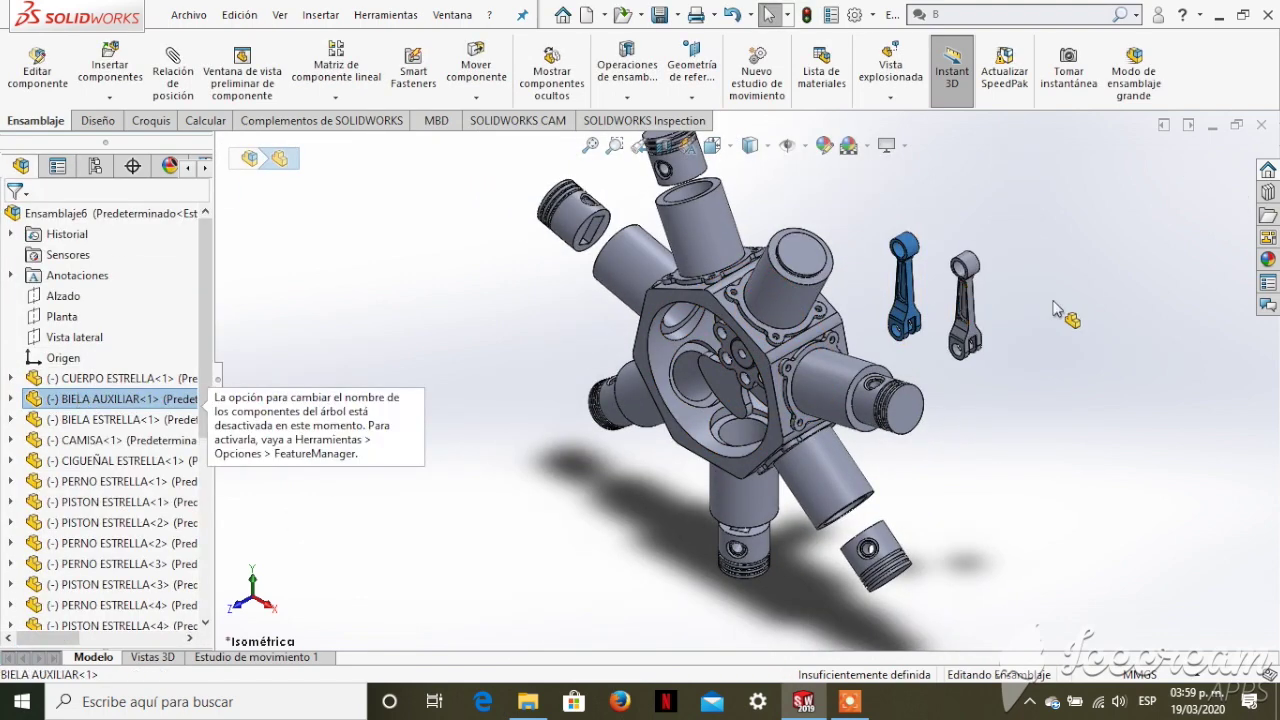
{"action": "left_click", "coordinate": [1022, 338]}
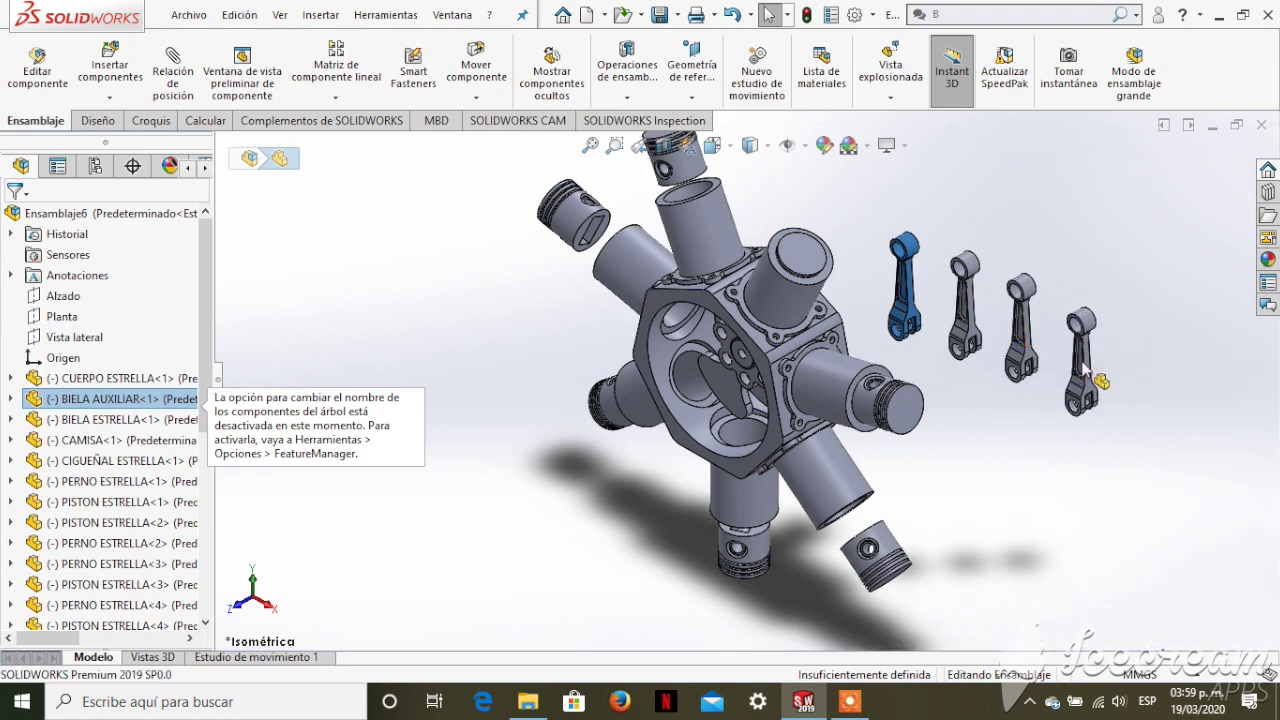
{"action": "left_click", "coordinate": [1084, 368]}
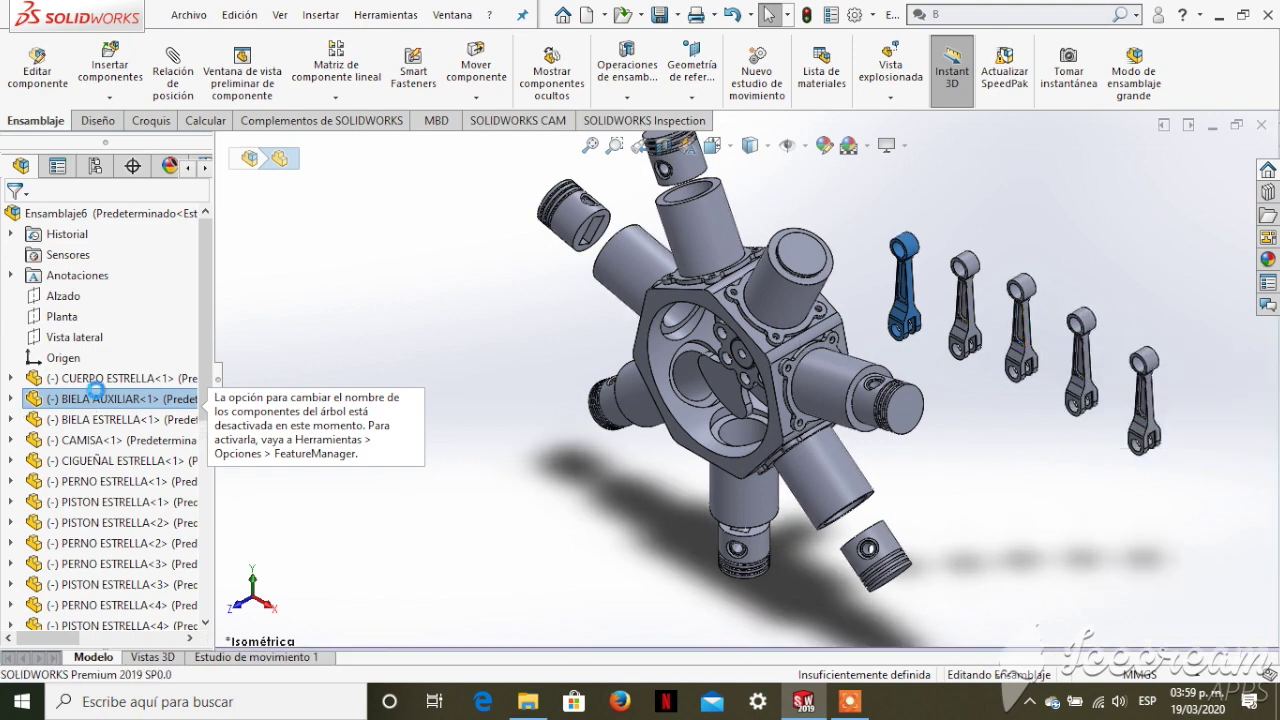
{"action": "left_click_drag", "start_coordinate": [88, 405], "coordinate": [933, 416]}
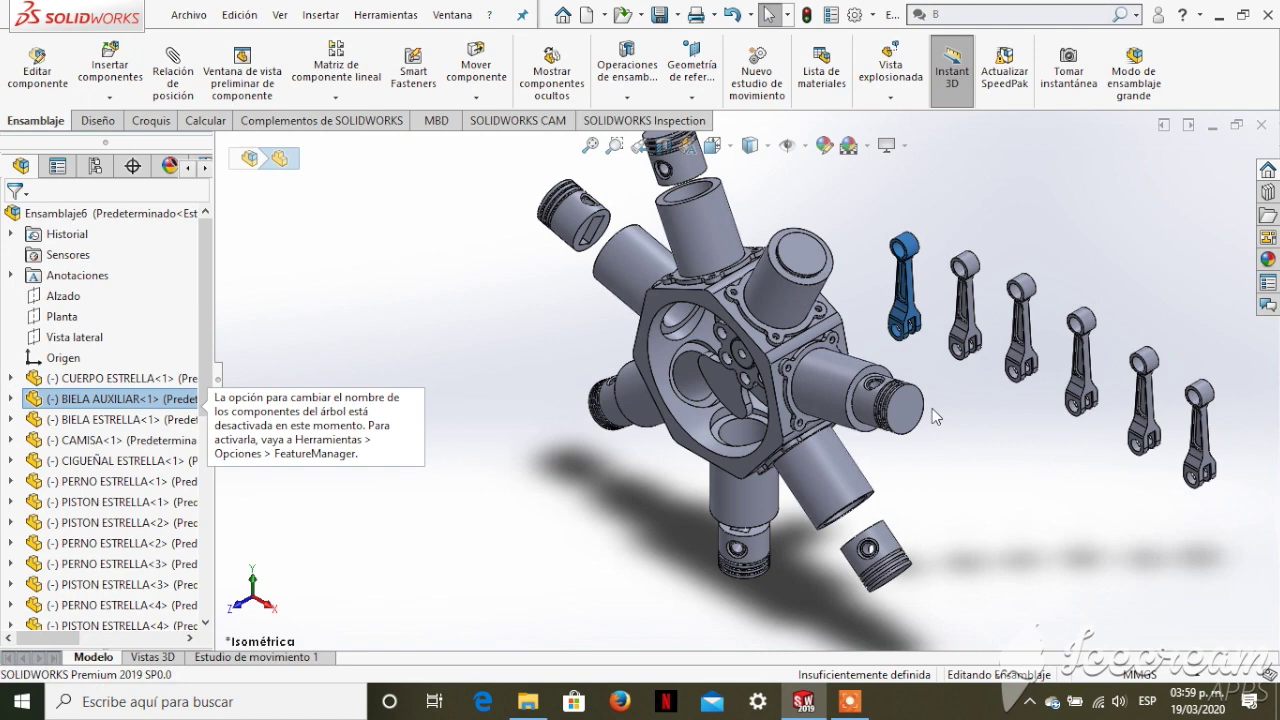
{"action": "scroll", "coordinate": [583, 304], "scroll_direction": "down", "scroll_amount": 3}
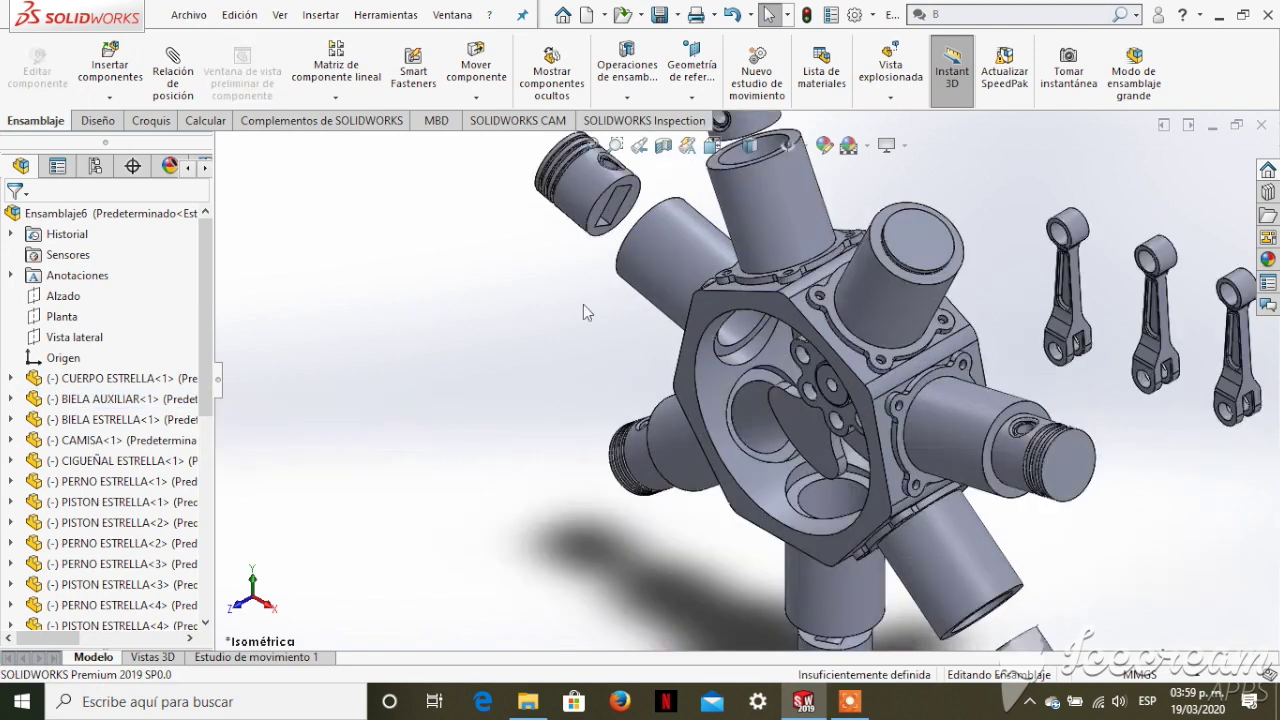
- Mate an auxiliary rod hole concentric with a BIELA ESTRELLA star-plate hole, creating Concéntrica20
{"action": "left_click", "coordinate": [172, 88]}
{"action": "left_click", "coordinate": [1046, 358]}
{"action": "middle_click_drag", "start_coordinate": [1046, 358], "coordinate": [744, 340]}
{"action": "scroll", "coordinate": [744, 340], "scroll_direction": "down", "scroll_amount": 5}
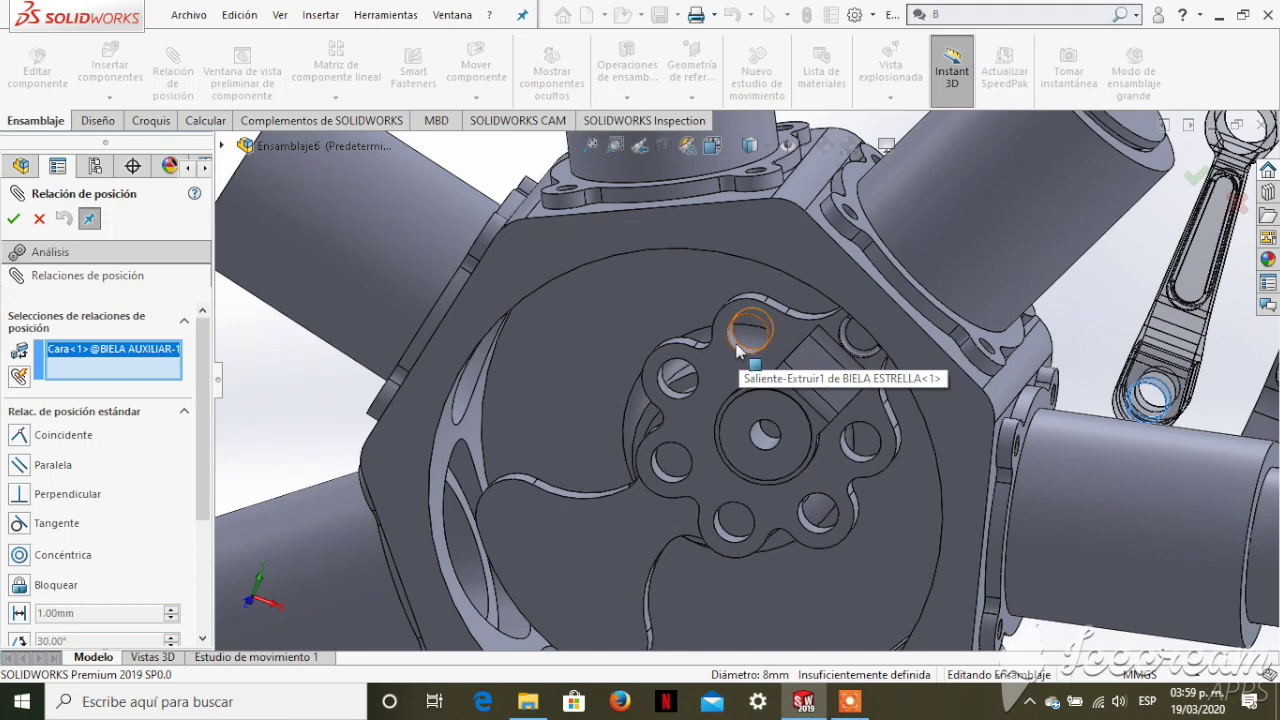
{"action": "left_click", "coordinate": [737, 345]}
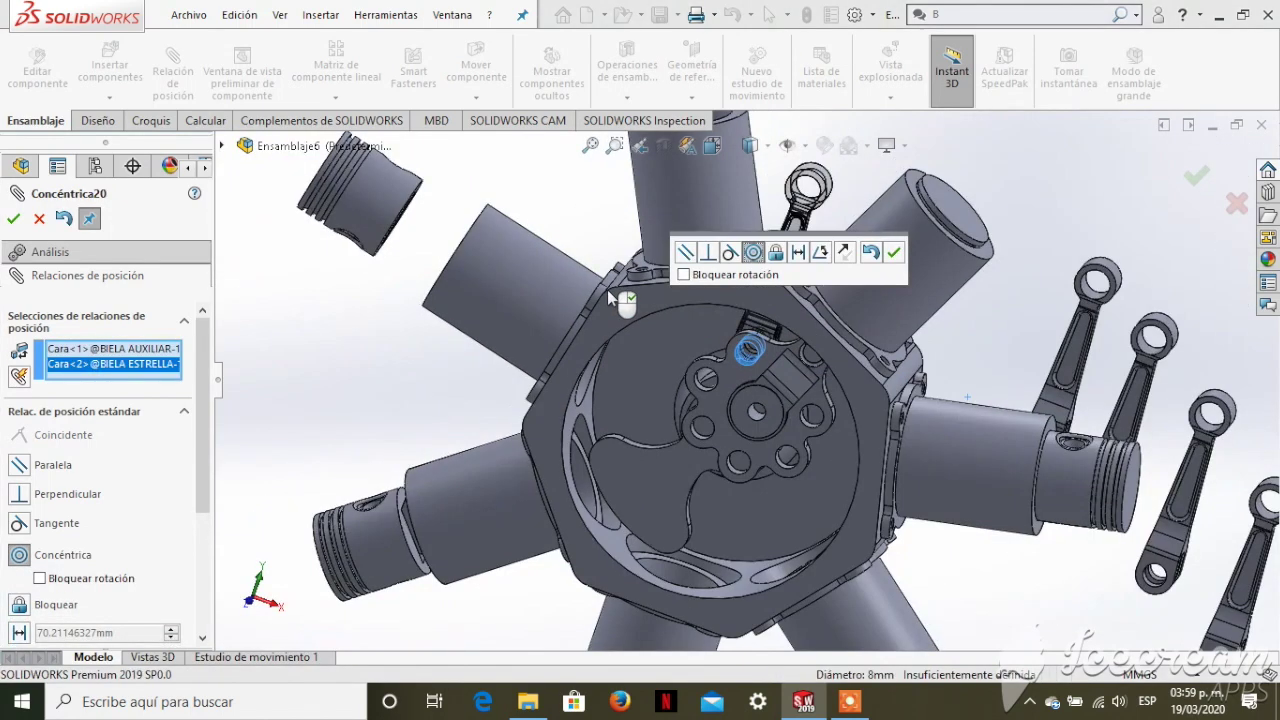
{"action": "scroll", "coordinate": [607, 289], "scroll_direction": "up", "scroll_amount": 3}
{"action": "key", "text": "z"}
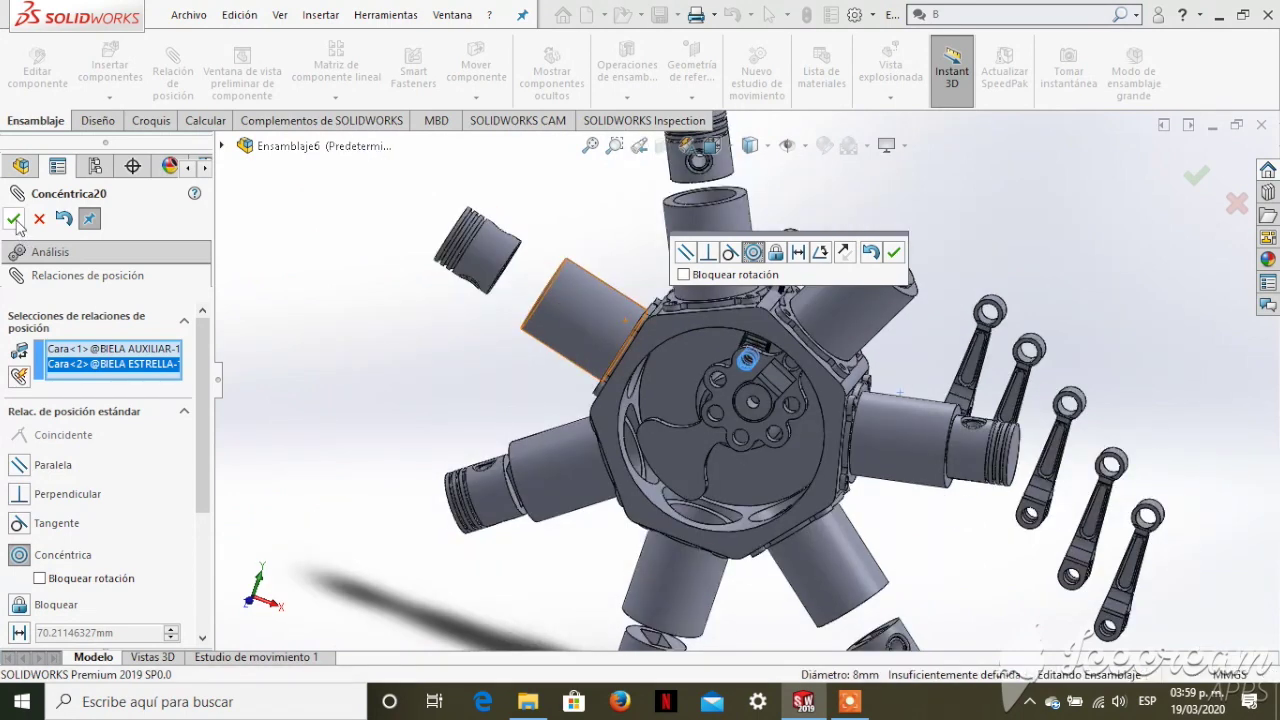
{"action": "left_click", "coordinate": [14, 219]}
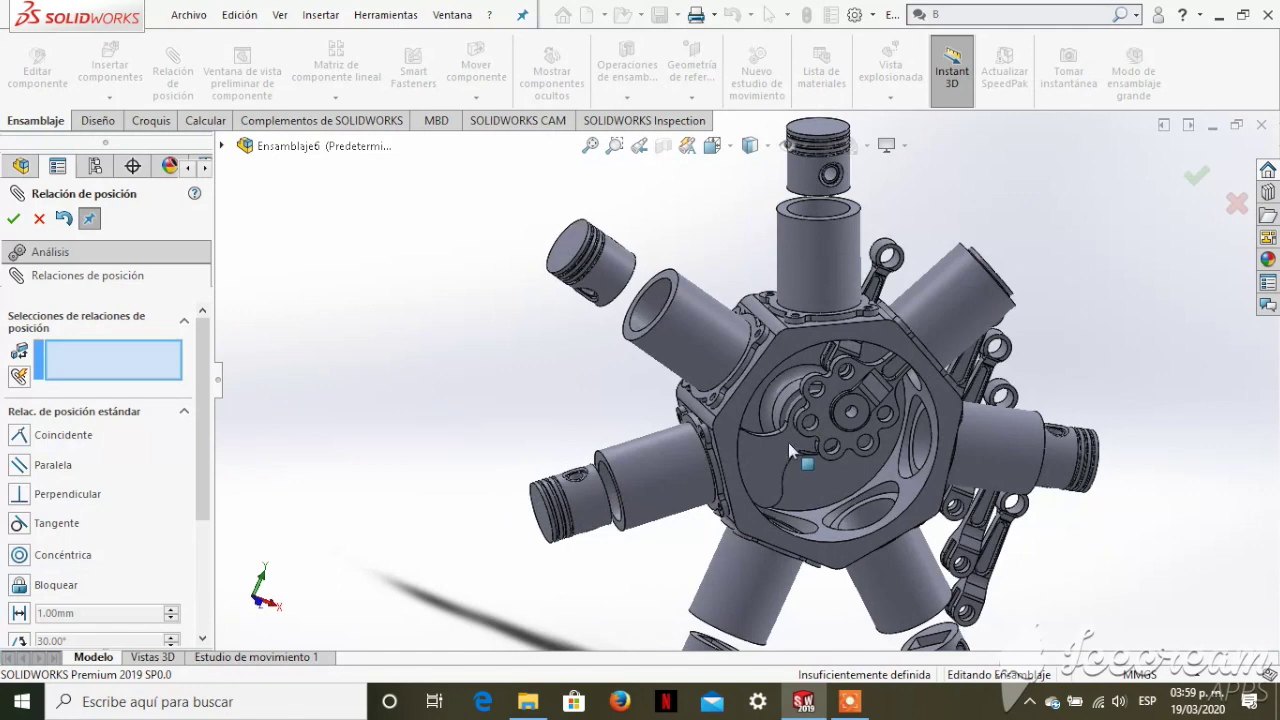
{"action": "scroll", "coordinate": [788, 442], "scroll_direction": "down", "scroll_amount": 2}
{"action": "scroll", "coordinate": [819, 411], "scroll_direction": "down", "scroll_amount": 3}
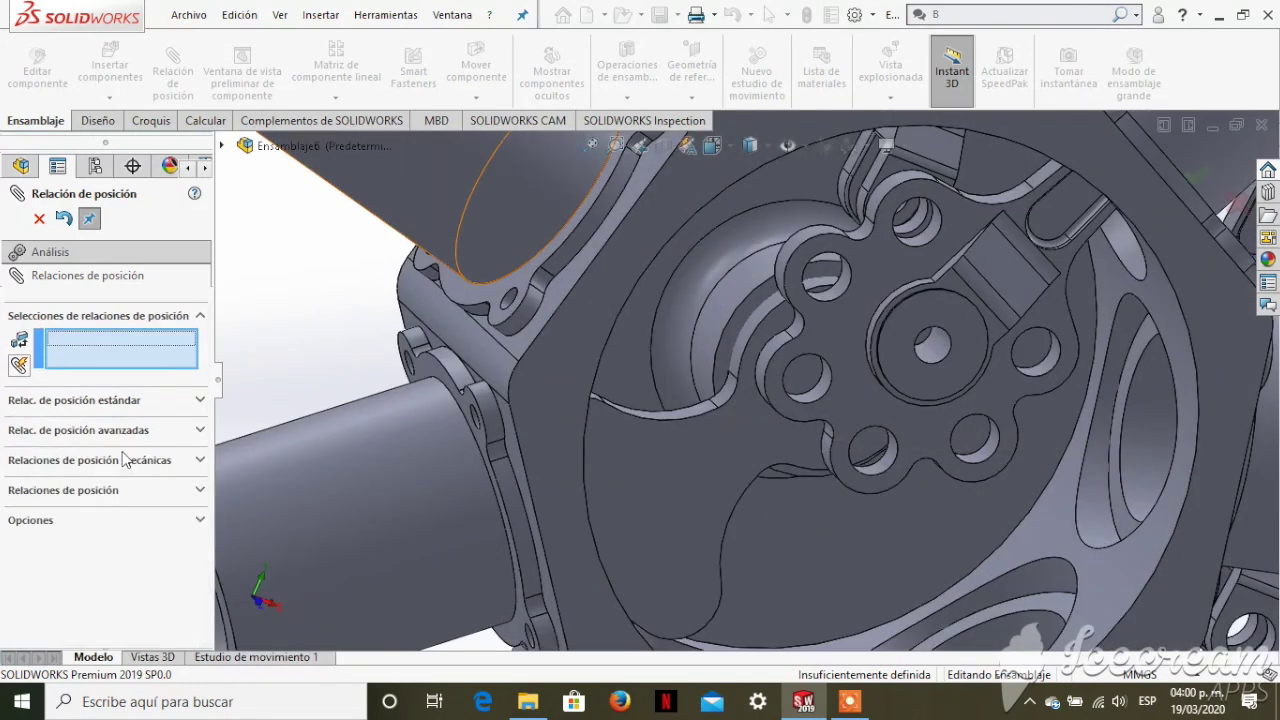
- Start a Width mate and select the two slot faces as the width pair
{"action": "left_click", "coordinate": [197, 432]}
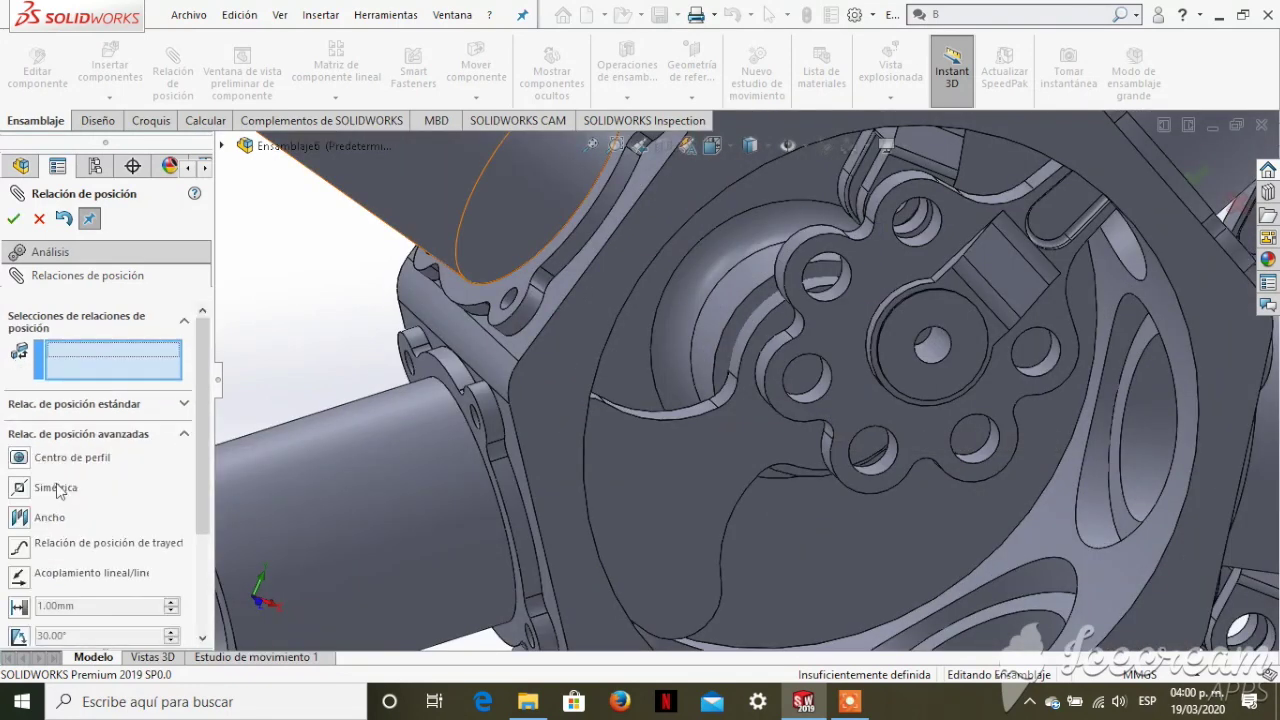
{"action": "left_click", "coordinate": [18, 518]}
{"action": "scroll", "coordinate": [287, 380], "scroll_direction": "up", "scroll_amount": 2}
{"action": "scroll", "coordinate": [287, 380], "scroll_direction": "up", "scroll_amount": 2}
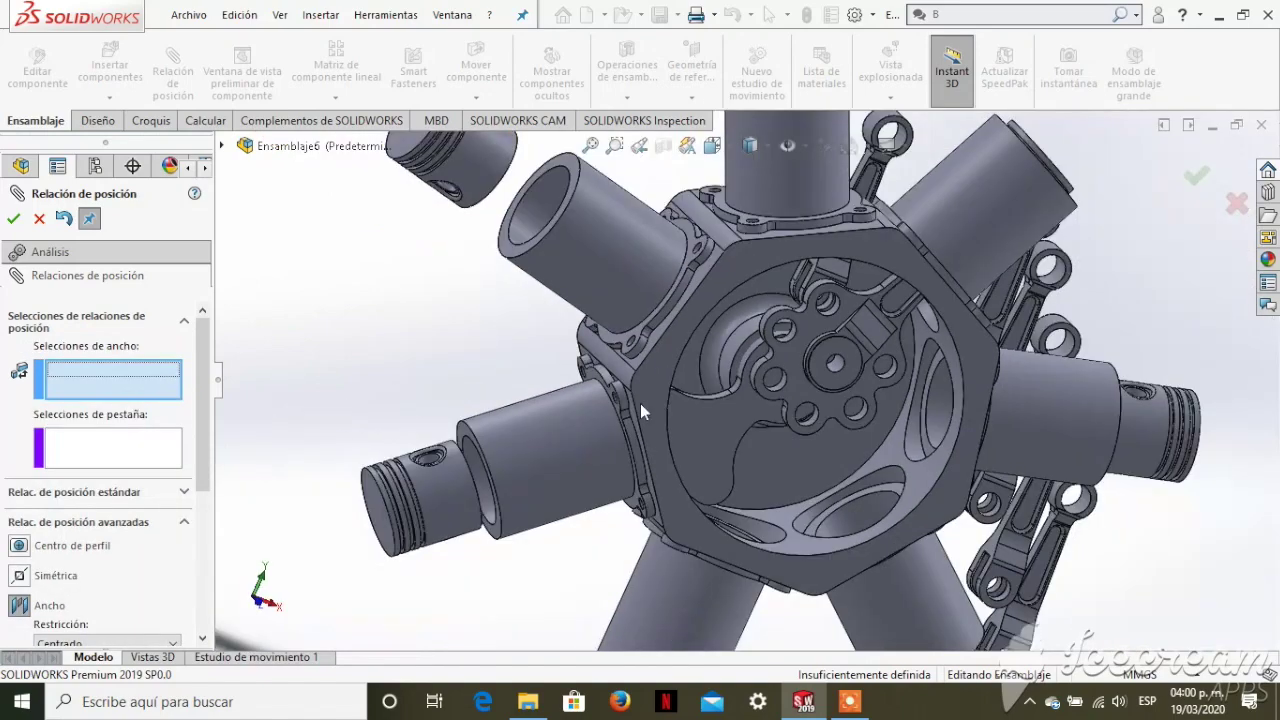
{"action": "left_click", "coordinate": [790, 400]}
{"action": "mouse_move", "coordinate": [790, 420]}
{"action": "middle_mouse_down"}
{"action": "mouse_move", "coordinate": [578, 432]}
{"action": "mouse_move", "coordinate": [535, 360]}
{"action": "mouse_move", "coordinate": [815, 300]}
{"action": "mouse_move", "coordinate": [791, 280]}
{"action": "mouse_move", "coordinate": [791, 257]}
{"action": "middle_mouse_up"}
{"action": "scroll", "coordinate": [760, 270], "scroll_direction": "down", "scroll_amount": 2}
{"action": "scroll", "coordinate": [703, 292], "scroll_direction": "down", "scroll_amount": 2}
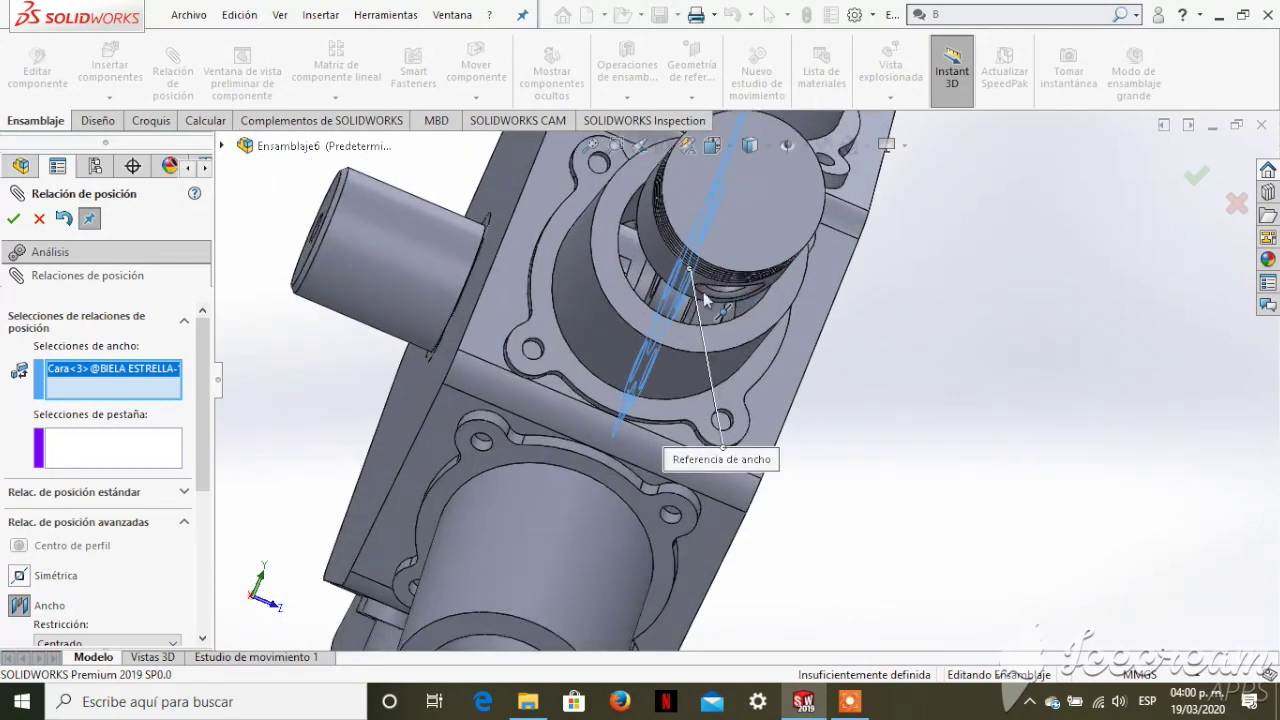
{"action": "scroll", "coordinate": [703, 292], "scroll_direction": "down", "scroll_amount": 2}
{"action": "scroll", "coordinate": [588, 348], "scroll_direction": "down", "scroll_amount": 2}
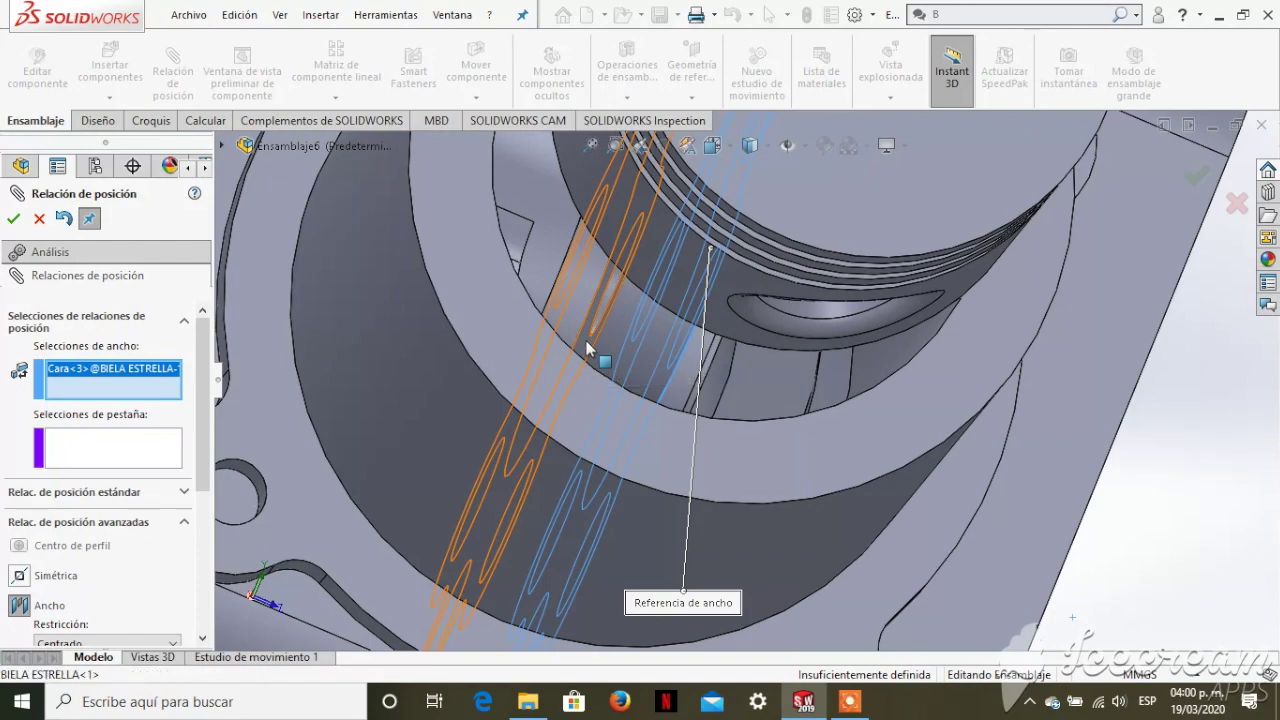
{"action": "left_click", "coordinate": [588, 348]}
{"action": "scroll", "coordinate": [875, 412], "scroll_direction": "up", "scroll_amount": 3}
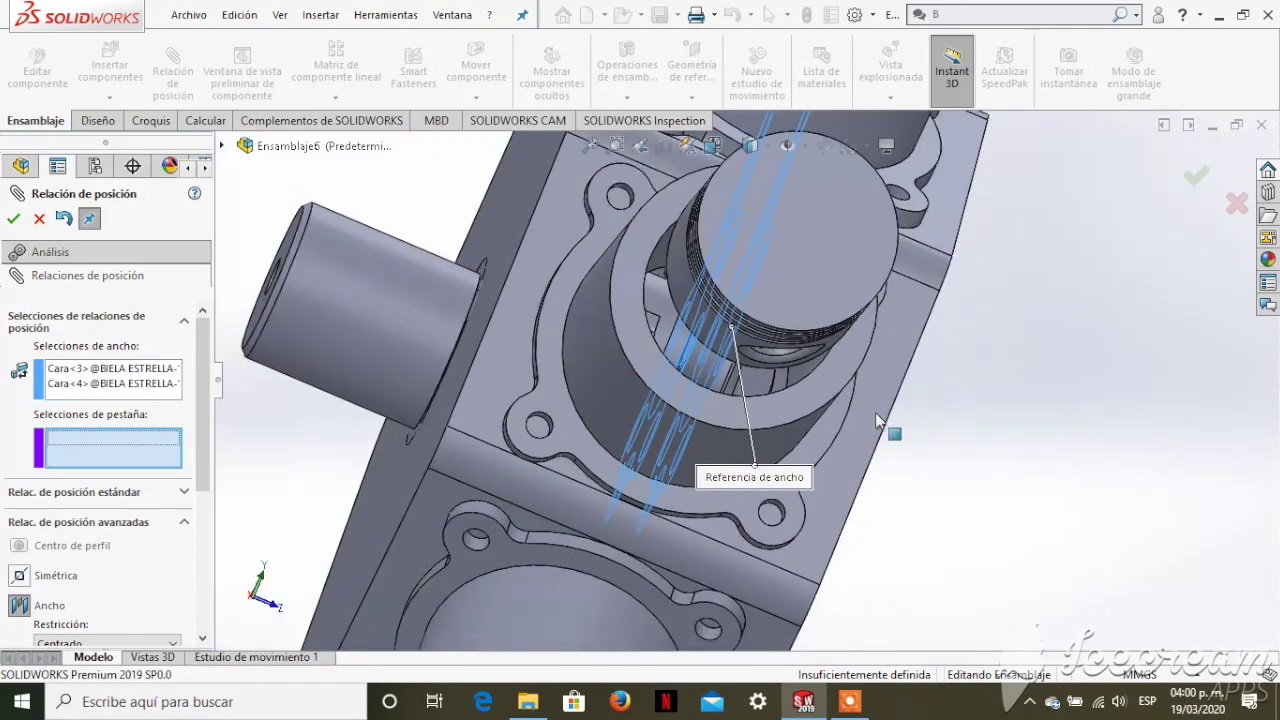
{"action": "scroll", "coordinate": [1000, 435], "scroll_direction": "up", "scroll_amount": 2}
- Set the BIELA AUXILIAR-1 face as Tab reference and apply the width mate
{"action": "middle_click_drag", "start_coordinate": [1000, 433], "coordinate": [1177, 523]}
{"action": "scroll", "coordinate": [1177, 523], "scroll_direction": "up", "scroll_amount": 3}
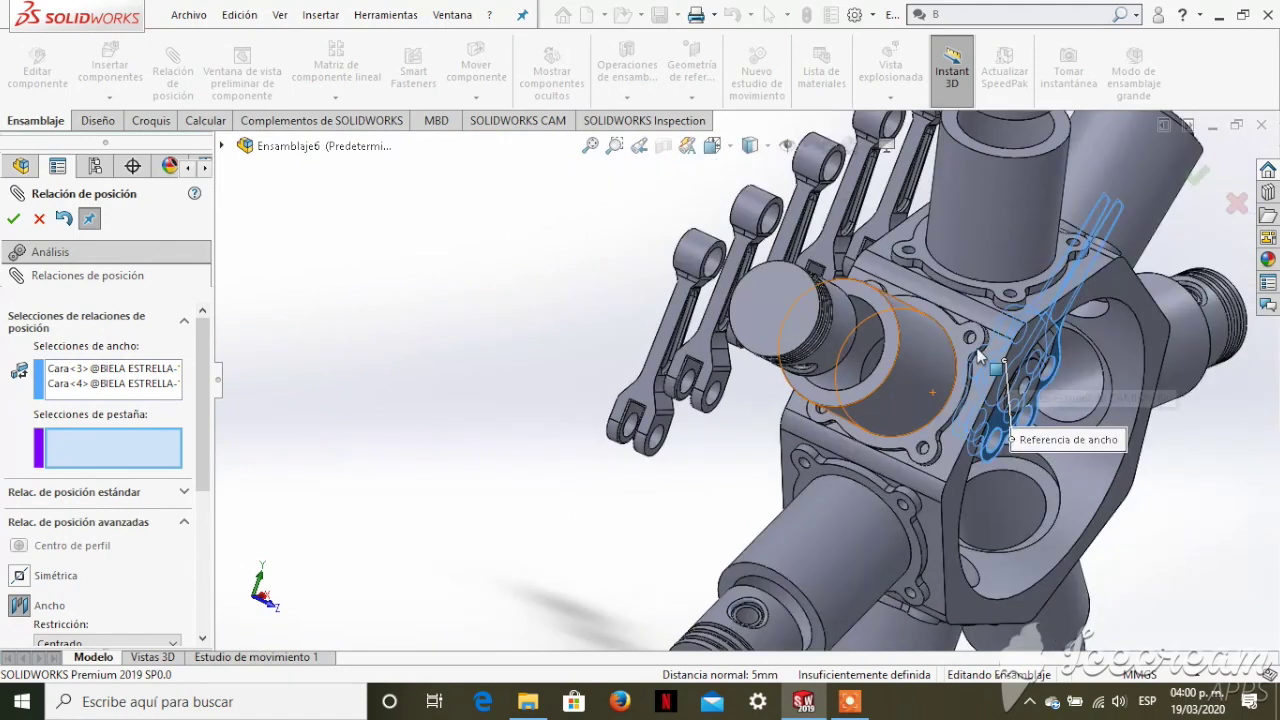
{"action": "middle_click_drag", "start_coordinate": [1170, 515], "coordinate": [1000, 330]}
{"action": "left_click_drag", "start_coordinate": [955, 277], "coordinate": [1113, 382]}
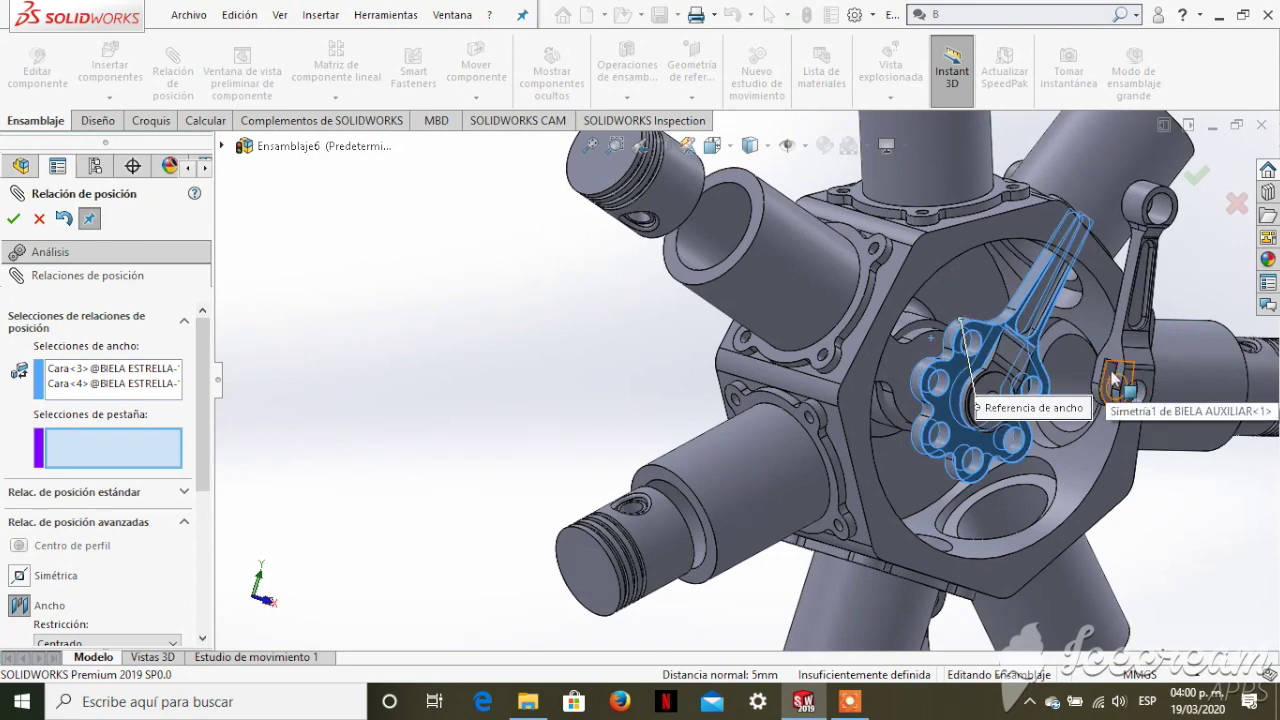
{"action": "left_click", "coordinate": [1113, 378]}
{"action": "mouse_move", "coordinate": [1182, 528]}
{"action": "middle_mouse_down"}
{"action": "mouse_move", "coordinate": [1200, 499]}
{"action": "mouse_move", "coordinate": [1227, 529]}
{"action": "mouse_move", "coordinate": [1199, 456]}
{"action": "middle_mouse_up"}
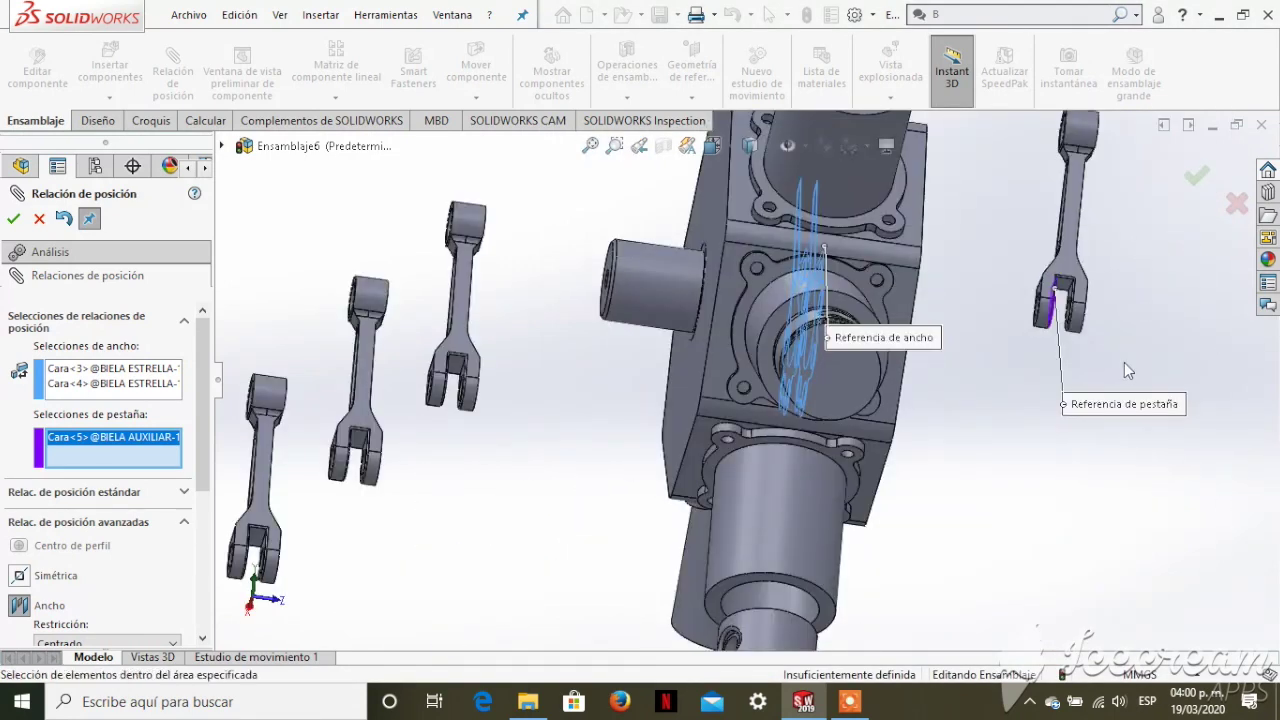
{"action": "middle_click_drag", "start_coordinate": [1143, 368], "coordinate": [1143, 364]}
{"action": "scroll", "coordinate": [1105, 325], "scroll_direction": "down", "scroll_amount": 3}
{"action": "scroll", "coordinate": [842, 237], "scroll_direction": "down", "scroll_amount": 2}
{"action": "left_click", "coordinate": [13, 218]}
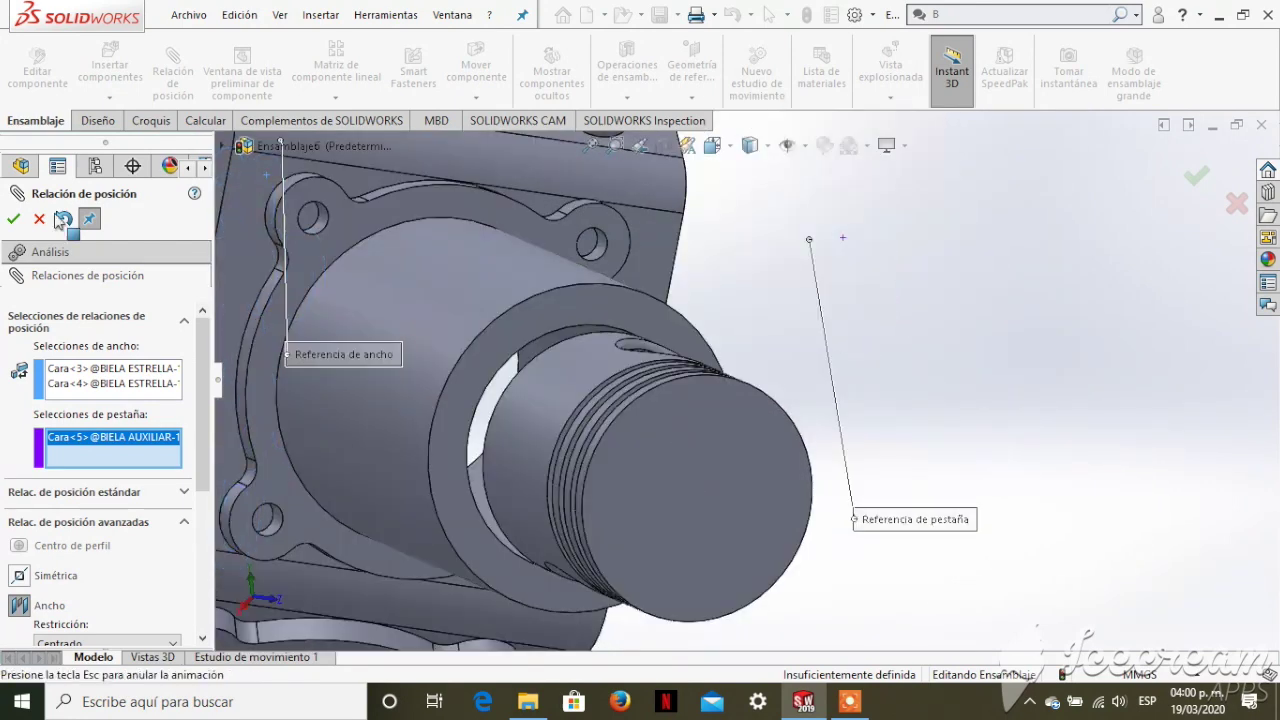
{"action": "left_click", "coordinate": [185, 422]}
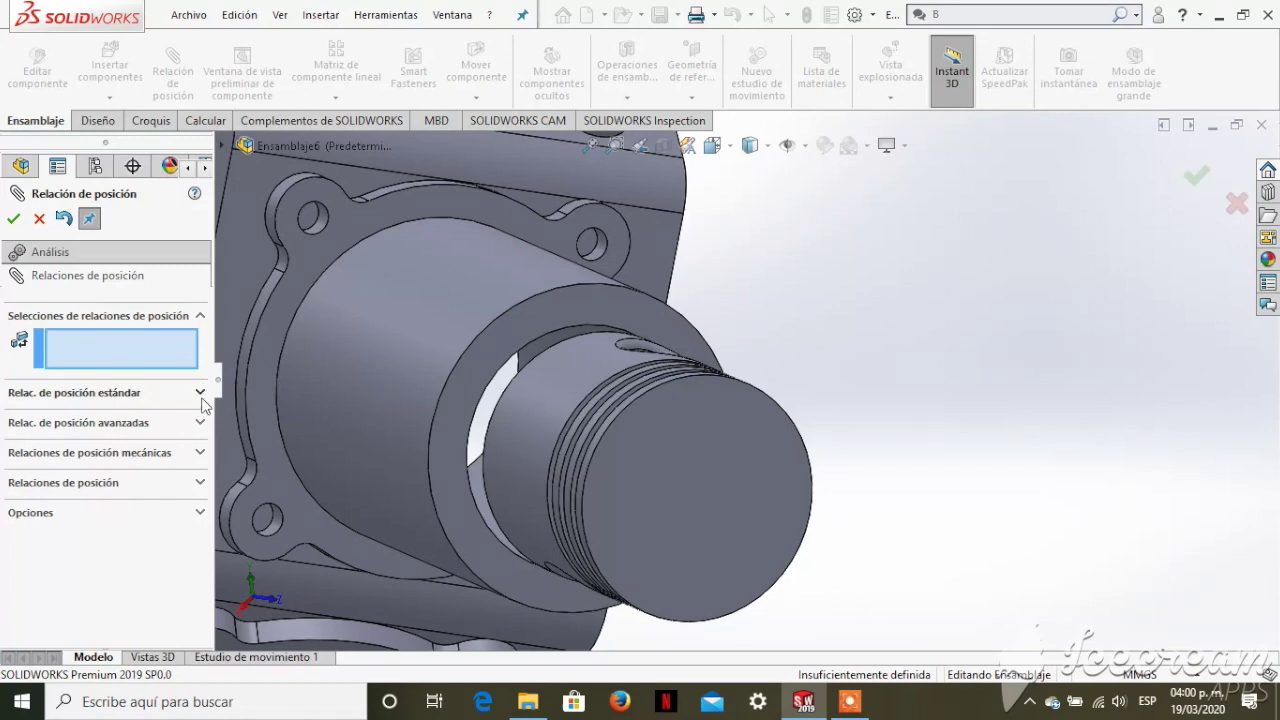
- Mate the first auxiliary rod's hole concentric with the pin at the top cylinder
{"action": "left_click", "coordinate": [201, 397]}
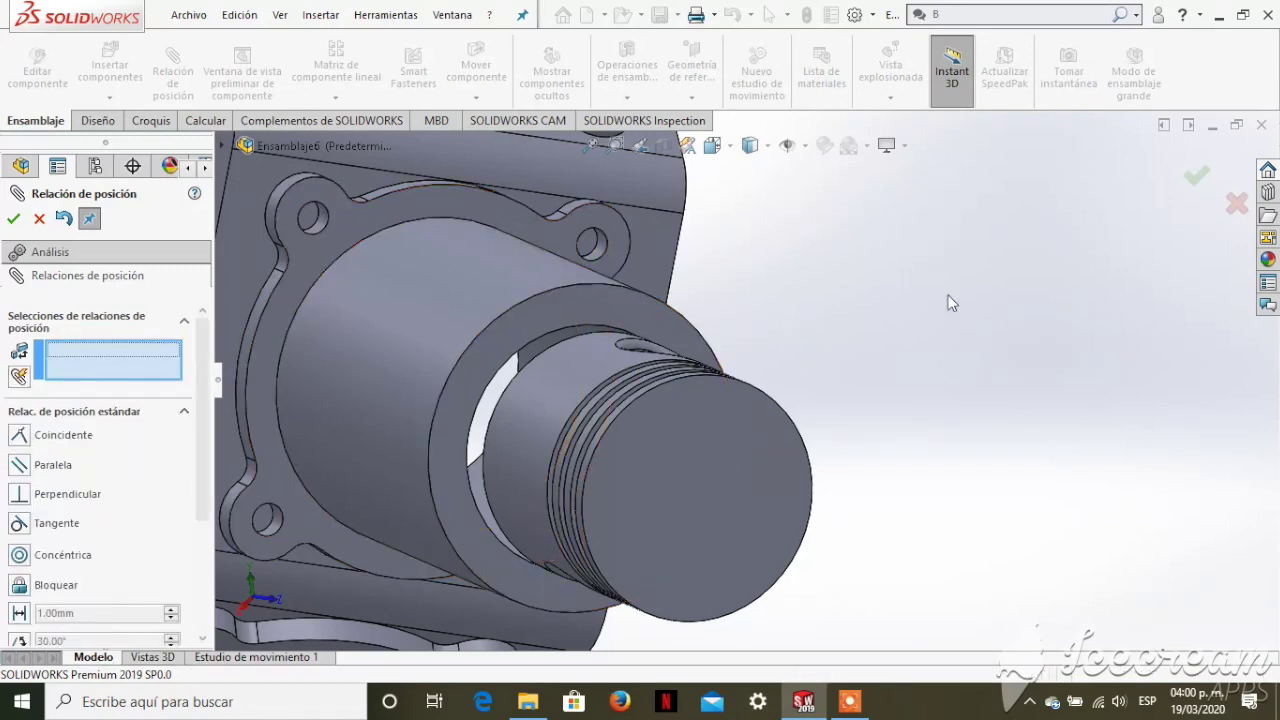
{"action": "mouse_move", "coordinate": [937, 305]}
{"action": "middle_mouse_down"}
{"action": "mouse_move", "coordinate": [829, 323]}
{"action": "mouse_move", "coordinate": [627, 398]}
{"action": "middle_mouse_up"}
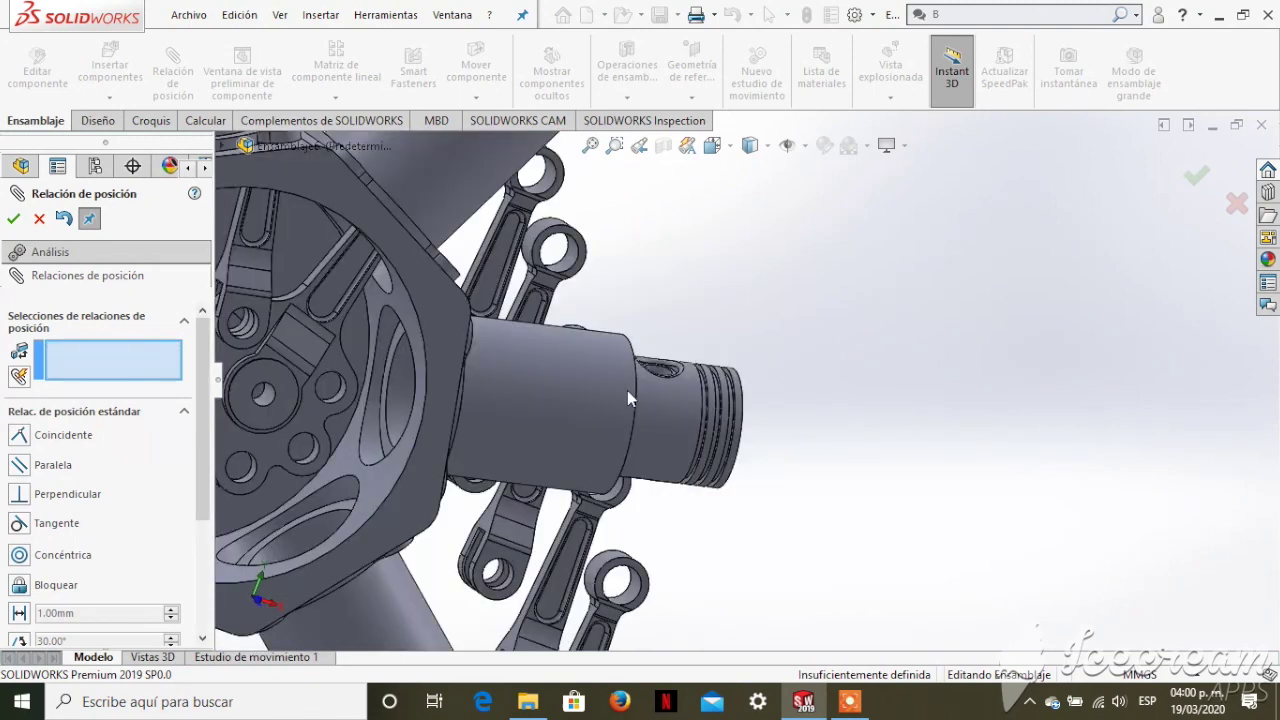
{"action": "scroll", "coordinate": [547, 375], "scroll_direction": "up", "scroll_amount": 3}
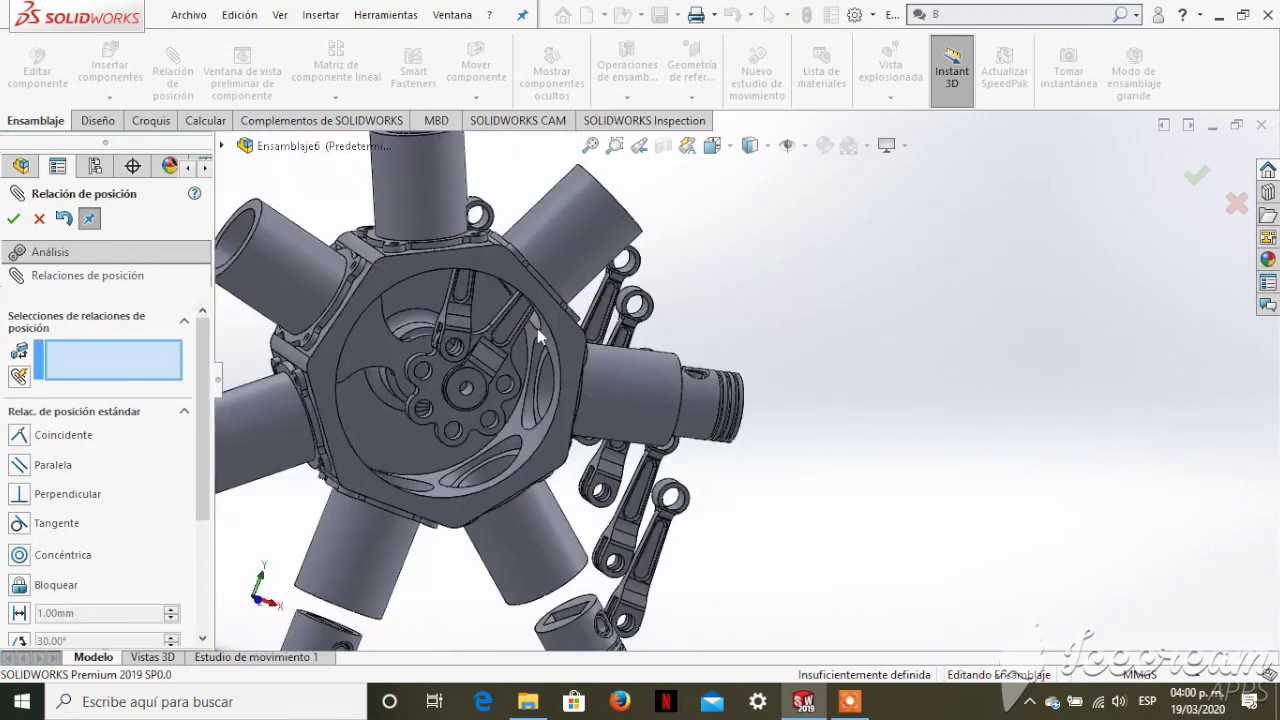
{"action": "scroll", "coordinate": [537, 328], "scroll_direction": "down", "scroll_amount": 4}
{"action": "left_click", "coordinate": [483, 257]}
{"action": "scroll", "coordinate": [483, 257], "scroll_direction": "up", "scroll_amount": 2}
{"action": "scroll", "coordinate": [483, 257], "scroll_direction": "up", "scroll_amount": 2}
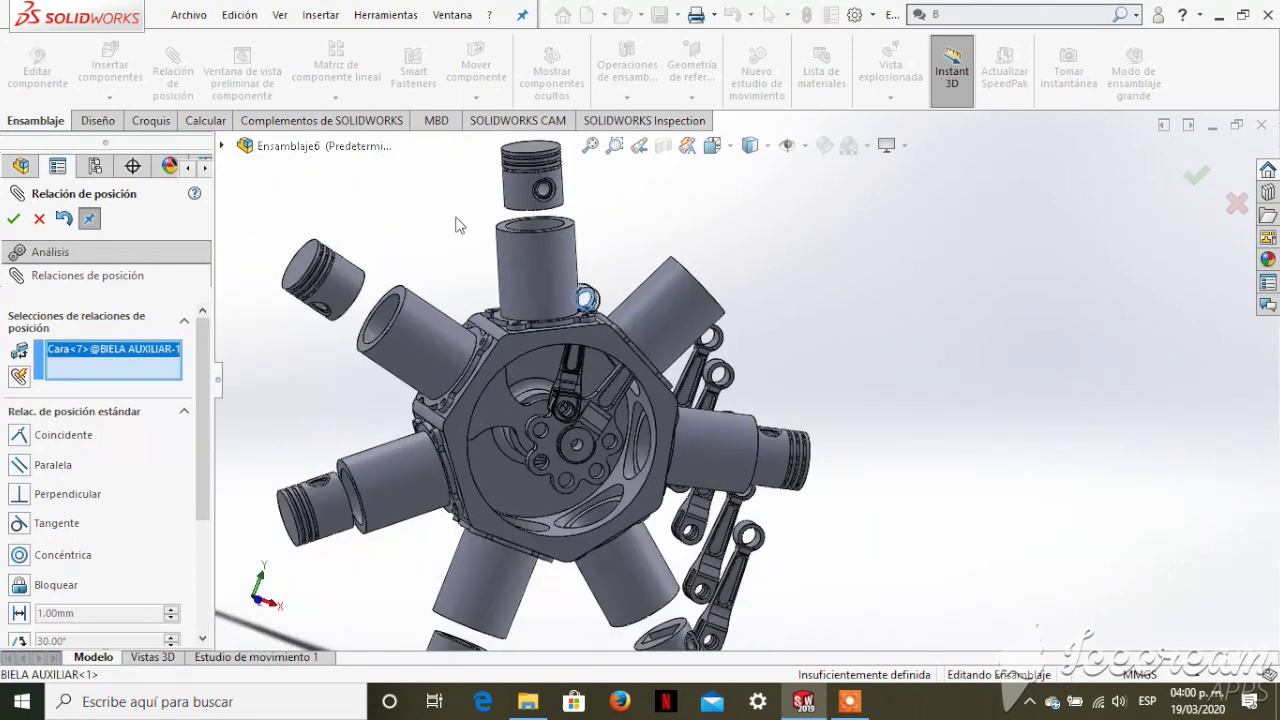
{"action": "scroll", "coordinate": [592, 196], "scroll_direction": "down", "scroll_amount": 4}
{"action": "left_click", "coordinate": [563, 222]}
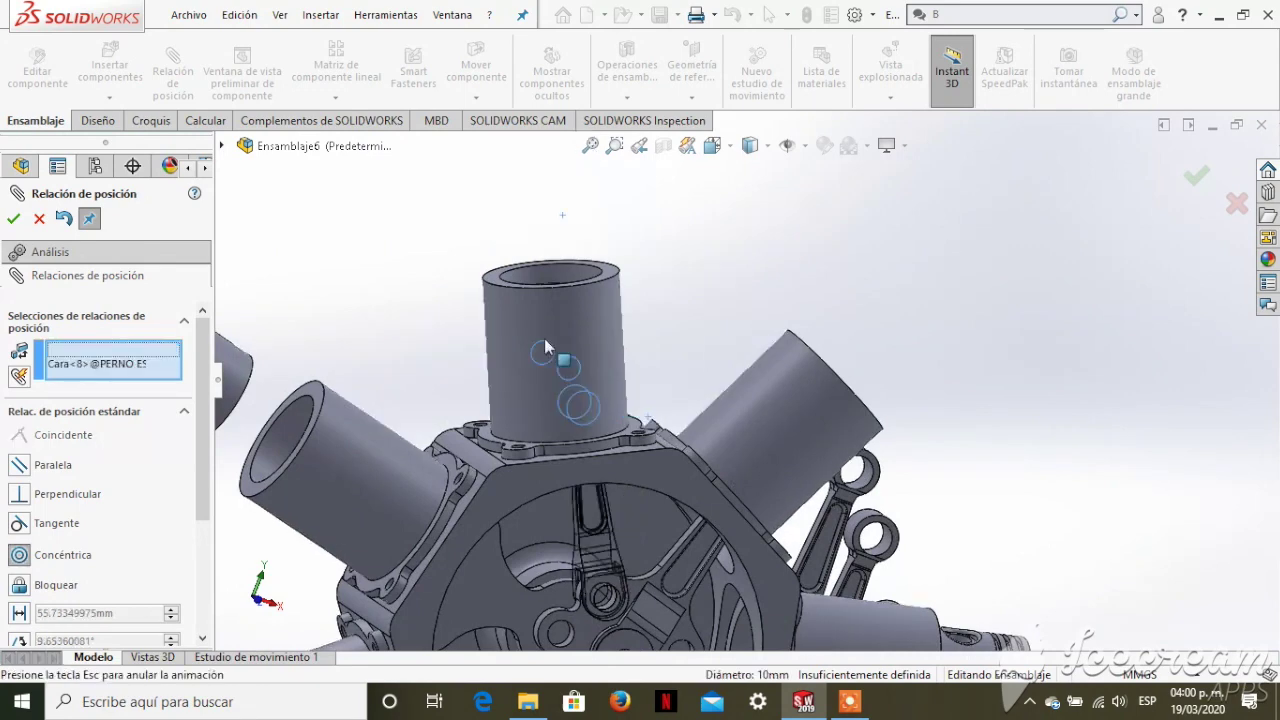
{"action": "scroll", "coordinate": [968, 498], "scroll_direction": "up", "scroll_amount": 3}
{"action": "scroll", "coordinate": [973, 560], "scroll_direction": "up", "scroll_amount": 2}
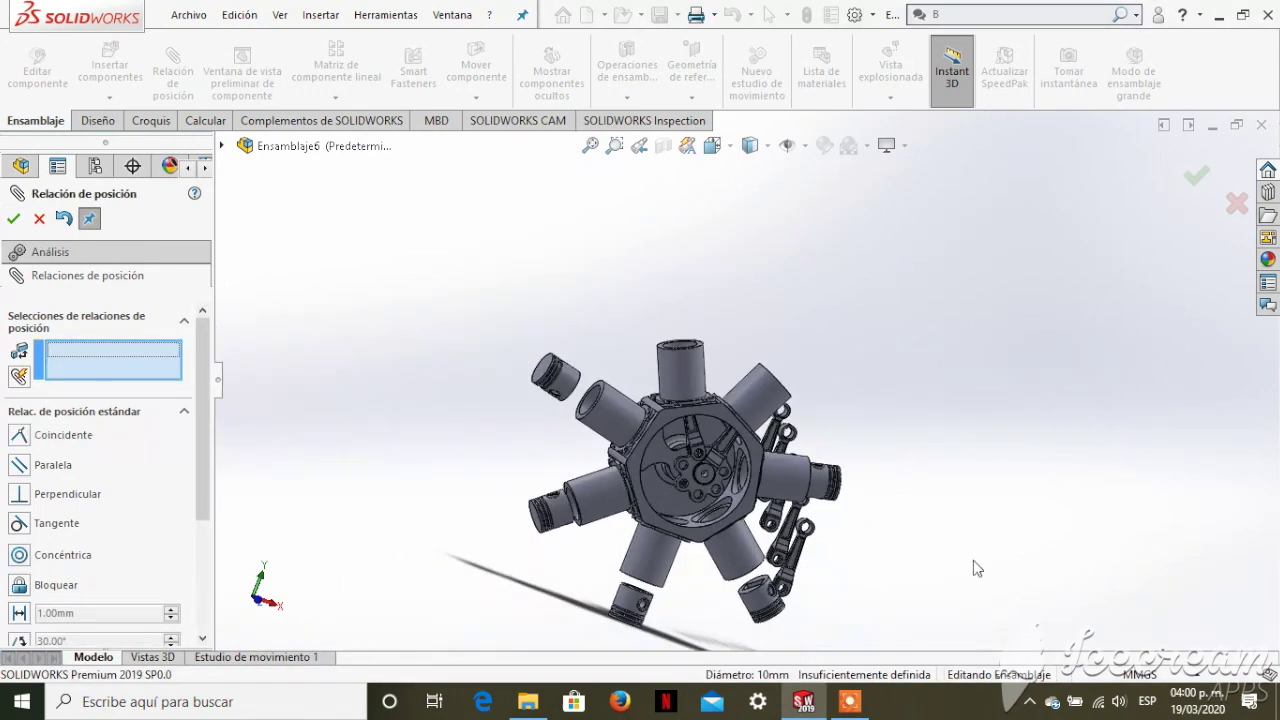
{"action": "scroll", "coordinate": [920, 488], "scroll_direction": "down", "scroll_amount": 2}
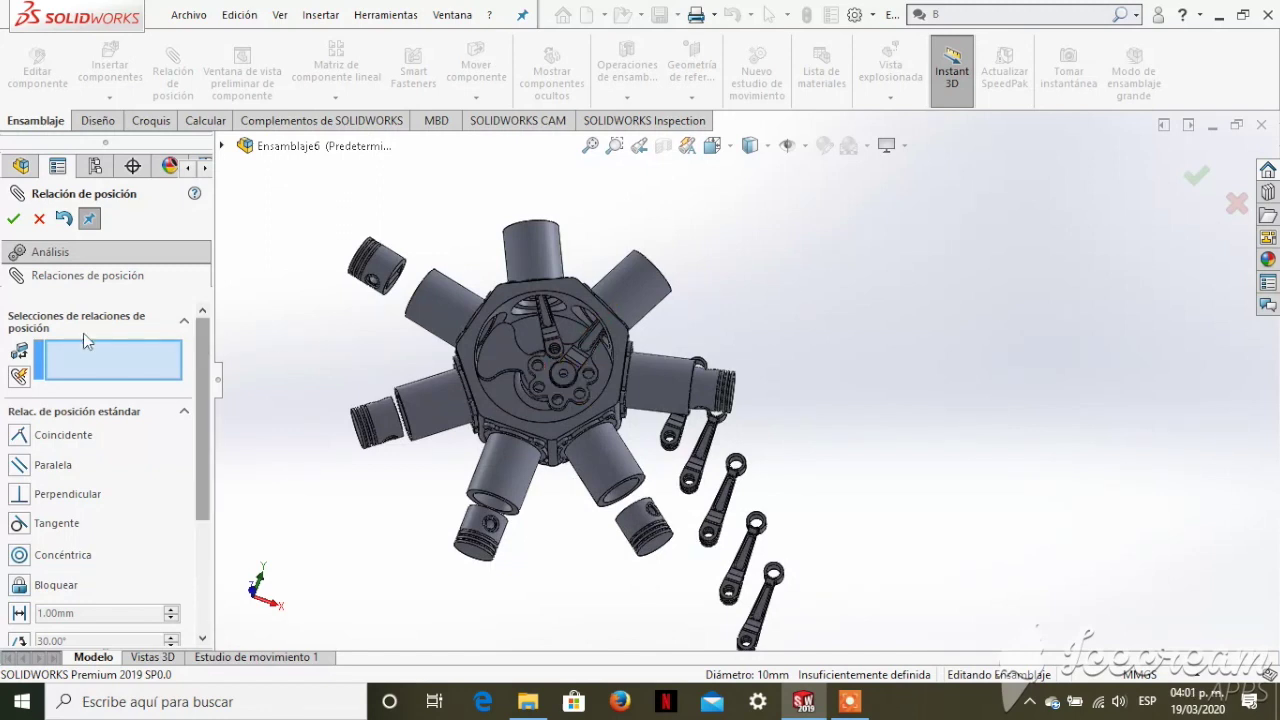
- In Multiple mate mode, make the other auxiliary rods' faces coincident with BIELA AUXILIAR-1's face
{"action": "left_click", "coordinate": [19, 376]}
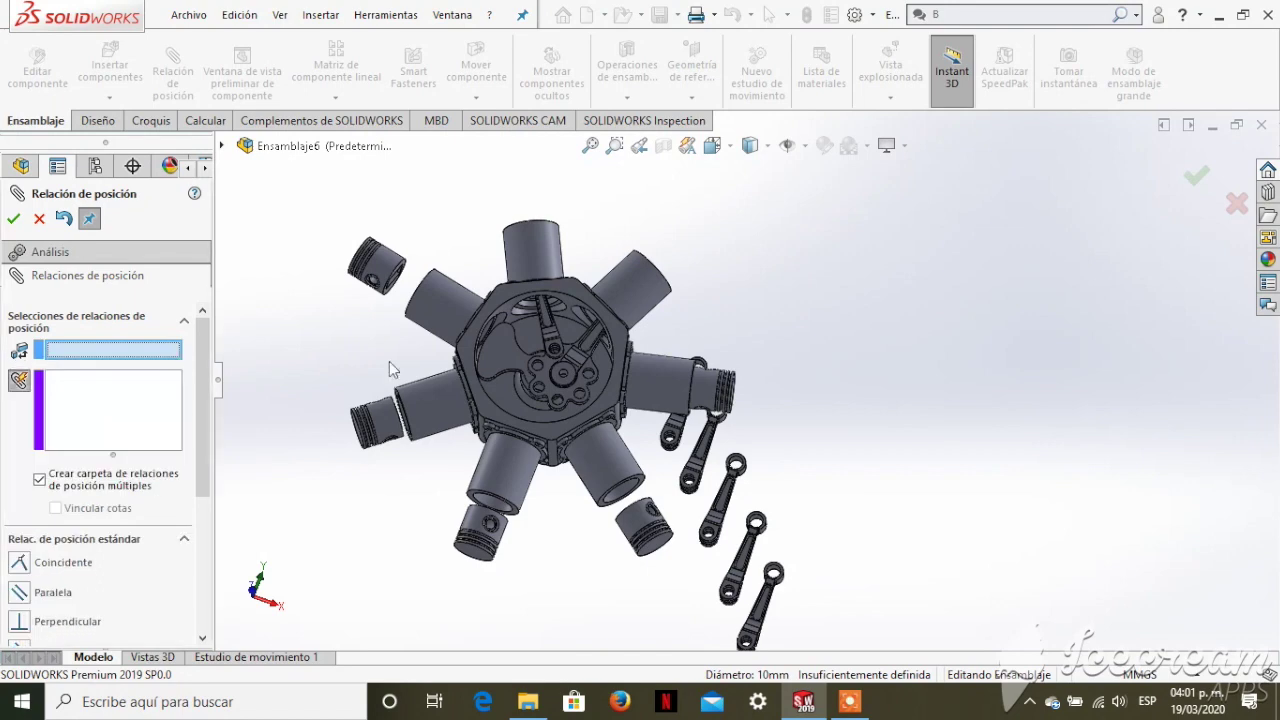
{"action": "scroll", "coordinate": [424, 371], "scroll_direction": "down", "scroll_amount": 1}
{"action": "scroll", "coordinate": [424, 371], "scroll_direction": "down", "scroll_amount": 3}
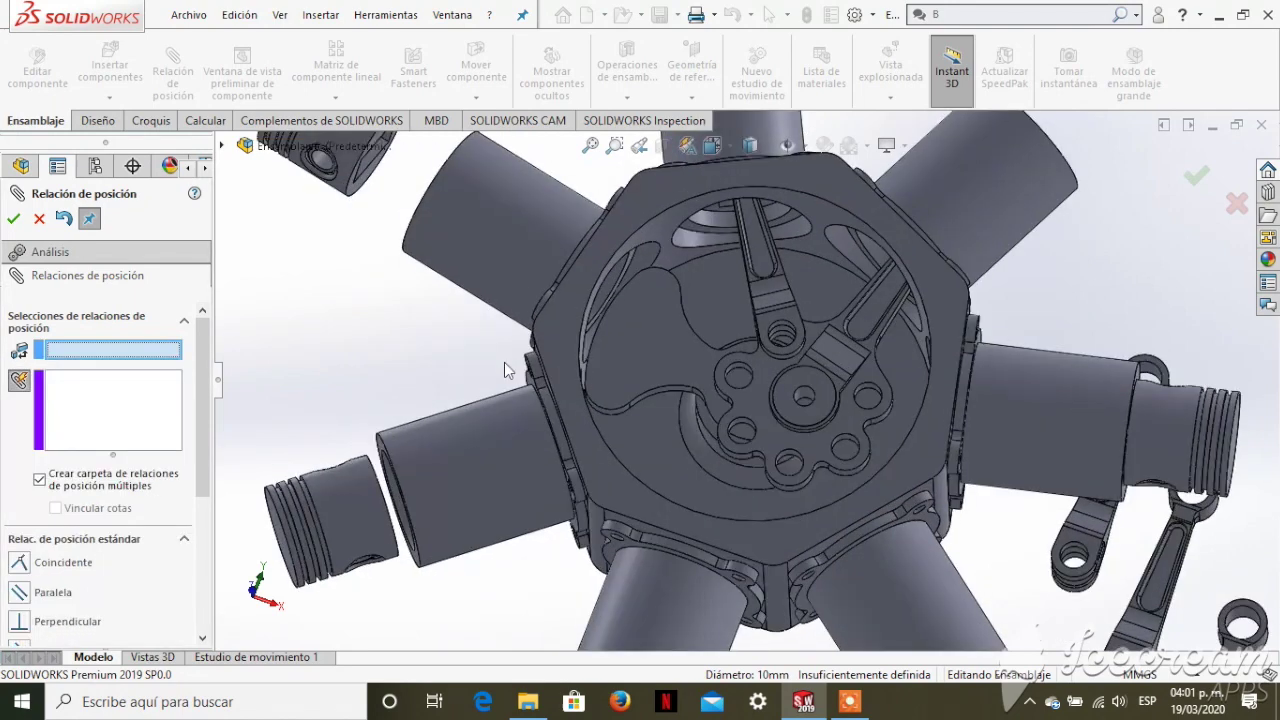
{"action": "left_click", "coordinate": [786, 322]}
{"action": "scroll", "coordinate": [610, 280], "scroll_direction": "up", "scroll_amount": 3}
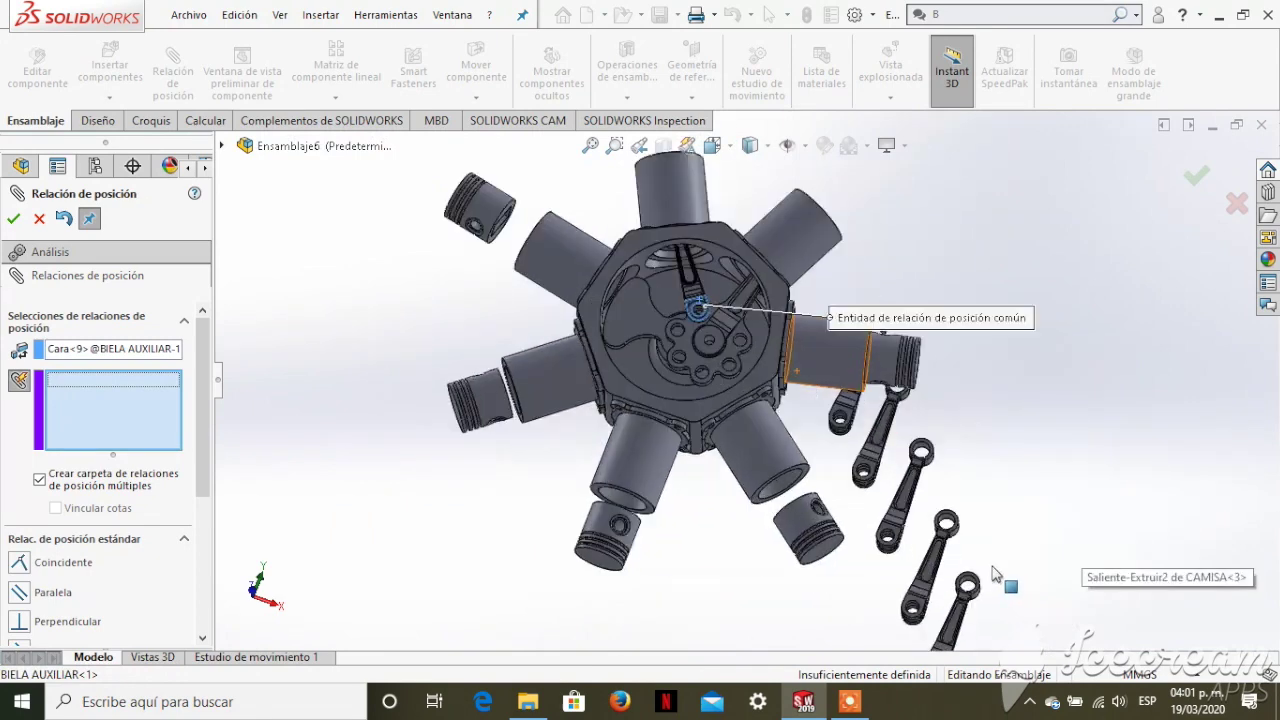
{"action": "scroll", "coordinate": [925, 530], "scroll_direction": "down", "scroll_amount": 3}
{"action": "left_click", "coordinate": [726, 353]}
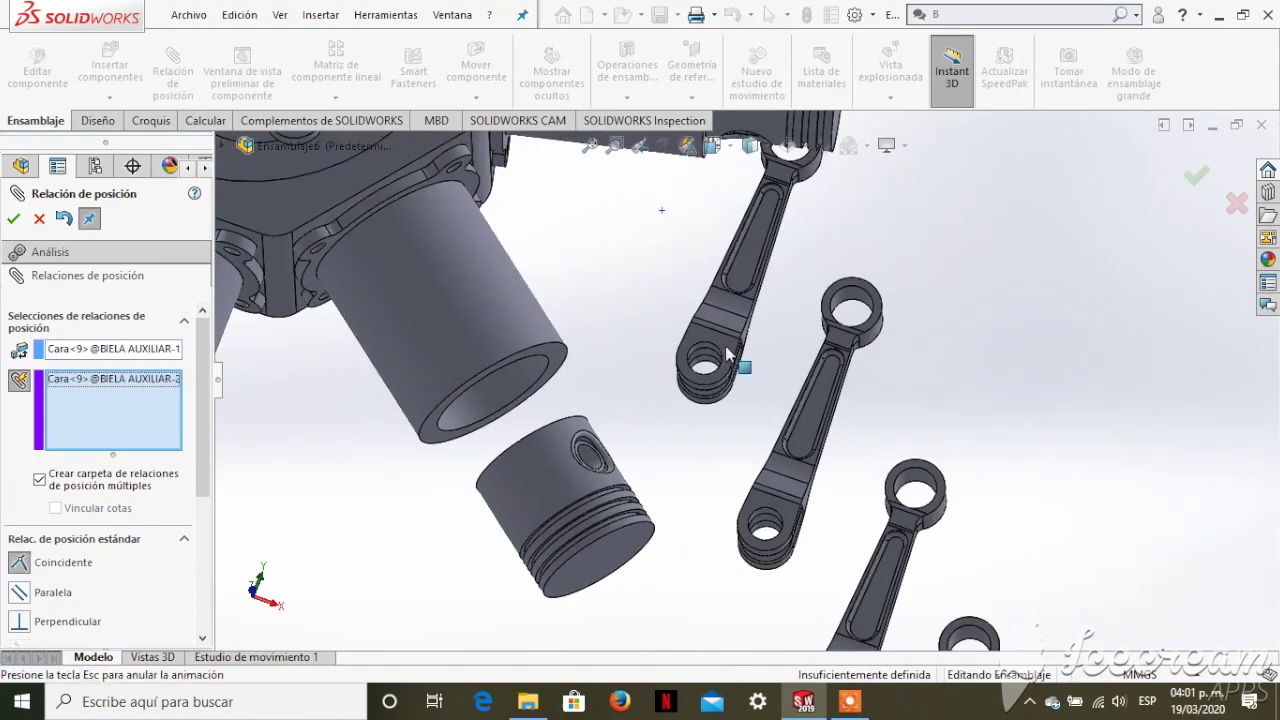
{"action": "left_click", "coordinate": [763, 507]}
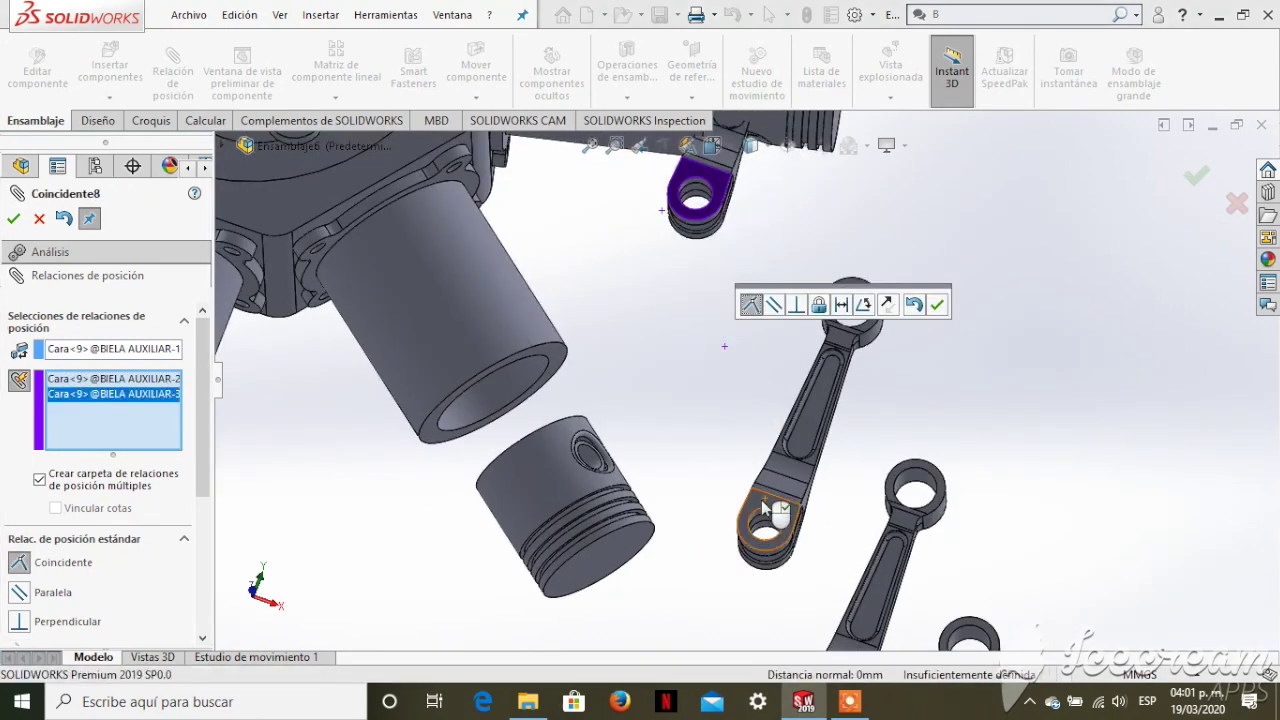
{"action": "scroll", "coordinate": [720, 430], "scroll_direction": "up", "scroll_amount": 3}
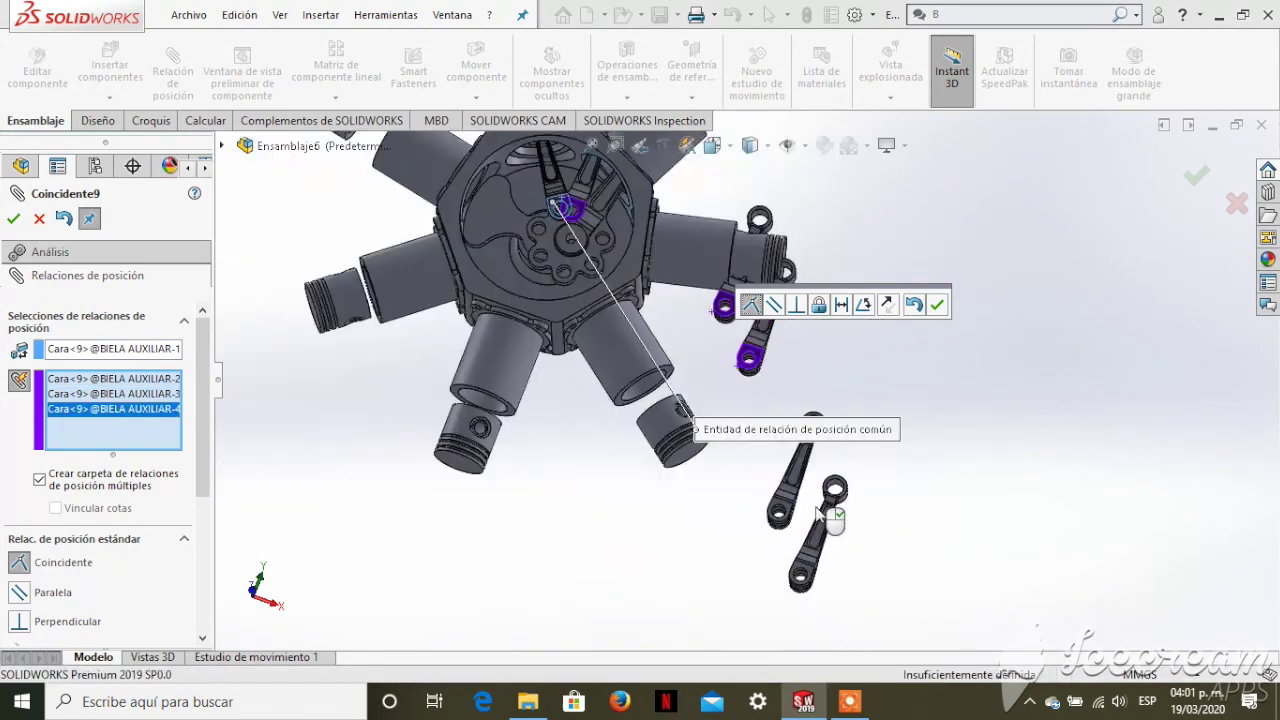
{"action": "scroll", "coordinate": [834, 520], "scroll_direction": "down", "scroll_amount": 3}
{"action": "scroll", "coordinate": [800, 510], "scroll_direction": "down", "scroll_amount": 1}
{"action": "left_click", "coordinate": [755, 488]}
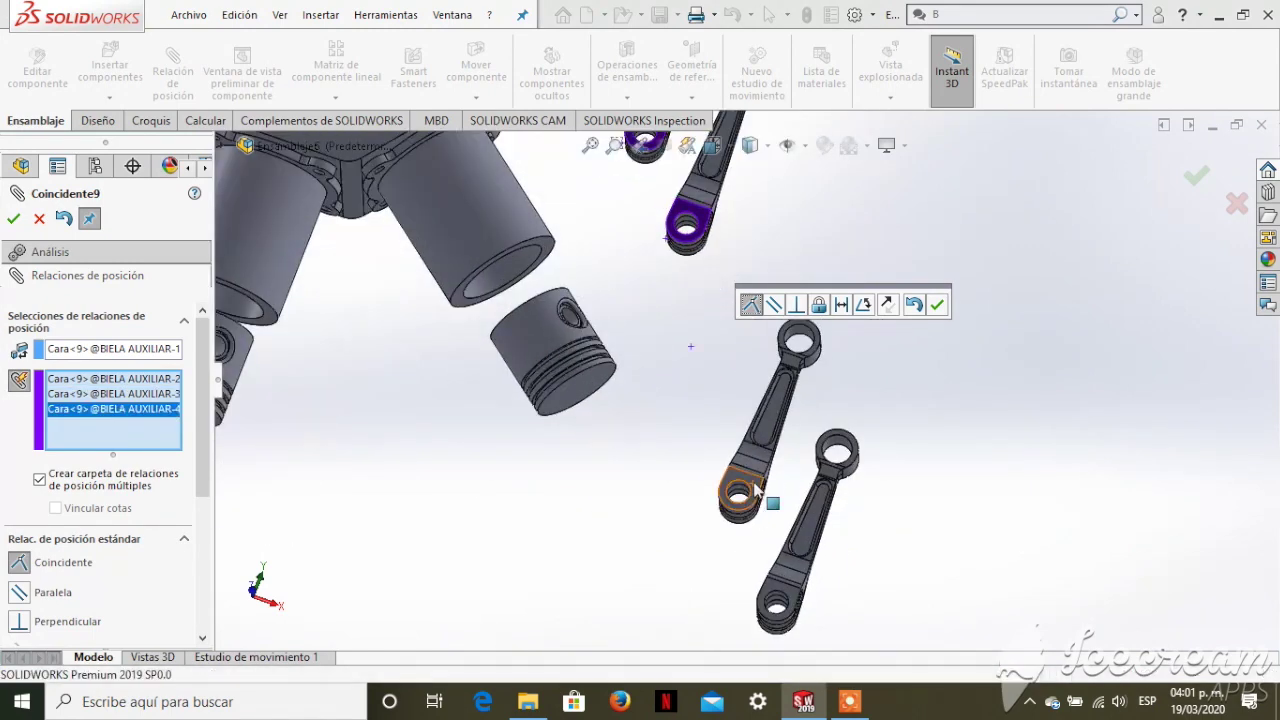
{"action": "left_click", "coordinate": [790, 602]}
- Confirm the multiple mate, then keep only BIELA ESTRELLA hole Cara<10> as the new reference
{"action": "left_click", "coordinate": [14, 218]}
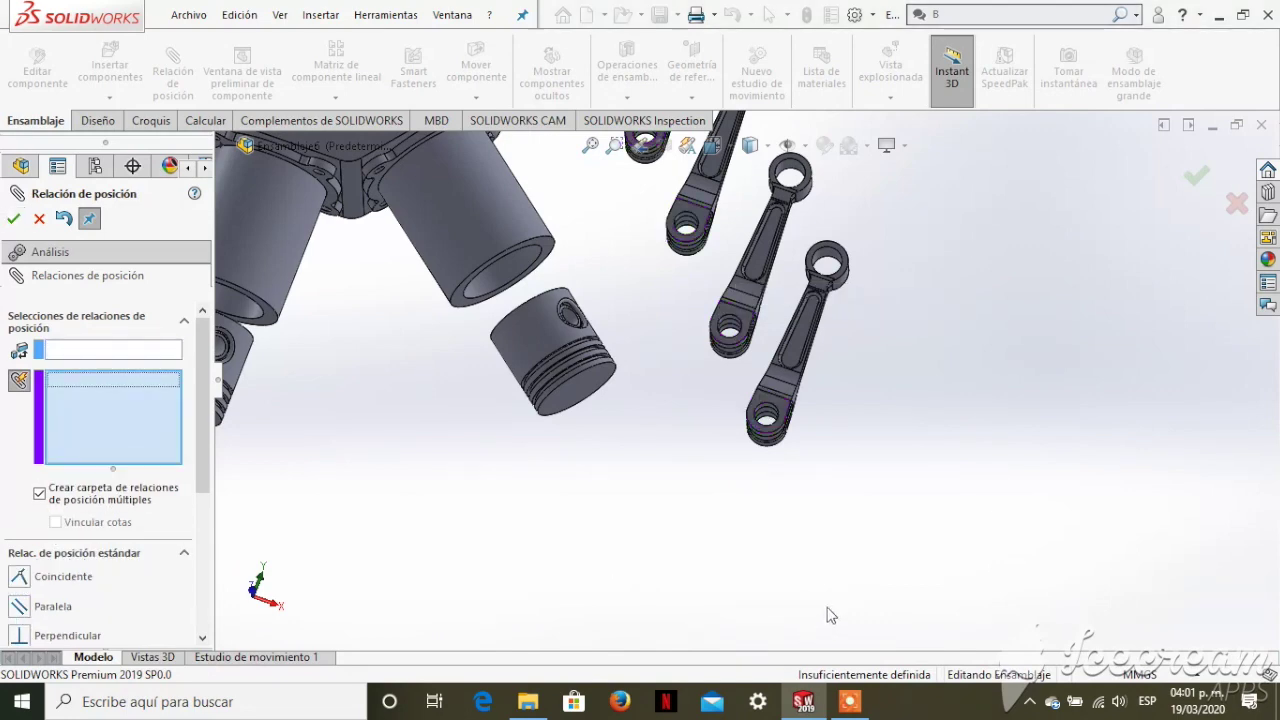
{"action": "left_click", "coordinate": [711, 342]}
{"action": "scroll", "coordinate": [663, 348], "scroll_direction": "down", "scroll_amount": 3}
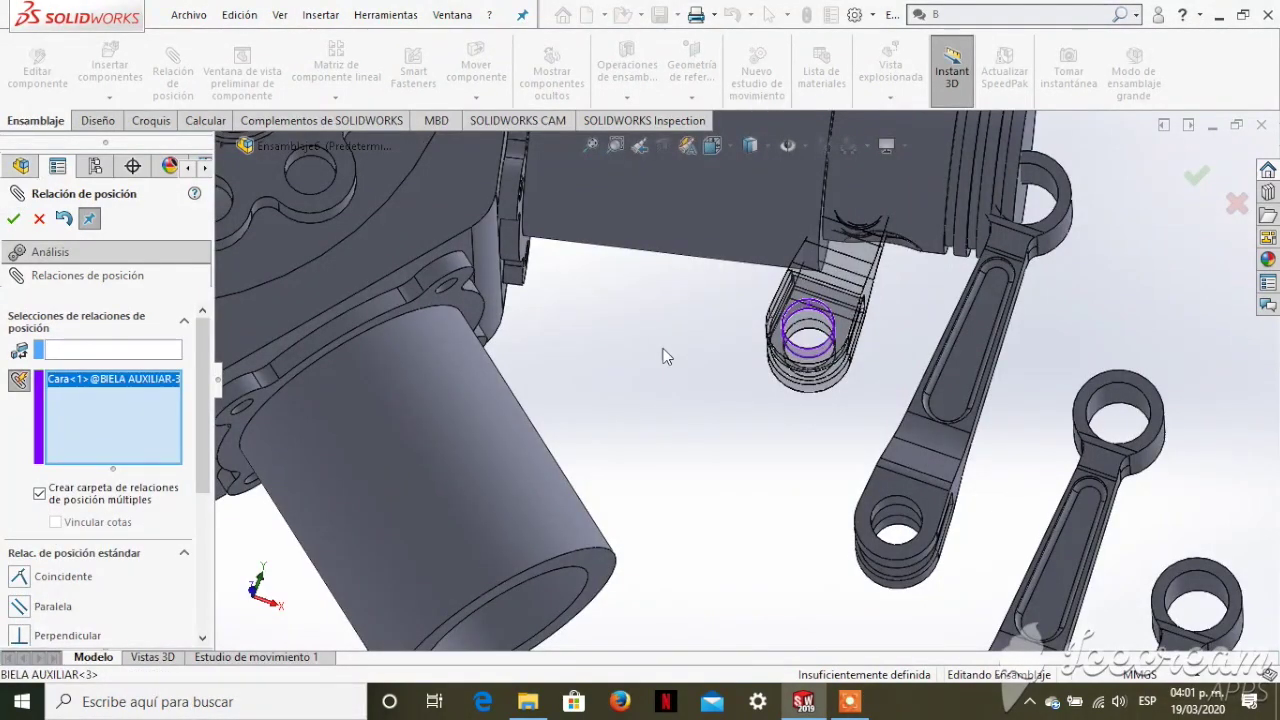
{"action": "scroll", "coordinate": [663, 348], "scroll_direction": "up", "scroll_amount": 4}
{"action": "scroll", "coordinate": [560, 237], "scroll_direction": "down", "scroll_amount": 2}
{"action": "scroll", "coordinate": [625, 290], "scroll_direction": "down", "scroll_amount": 1}
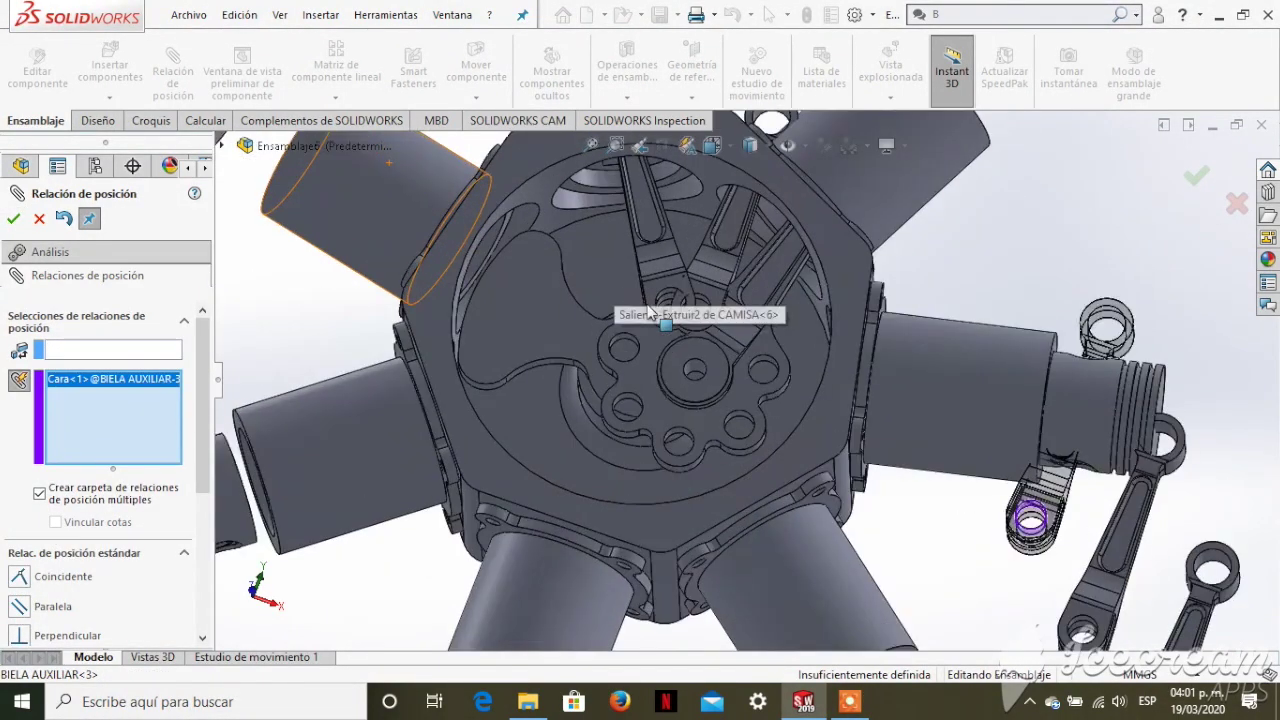
{"action": "scroll", "coordinate": [650, 312], "scroll_direction": "down", "scroll_amount": 1}
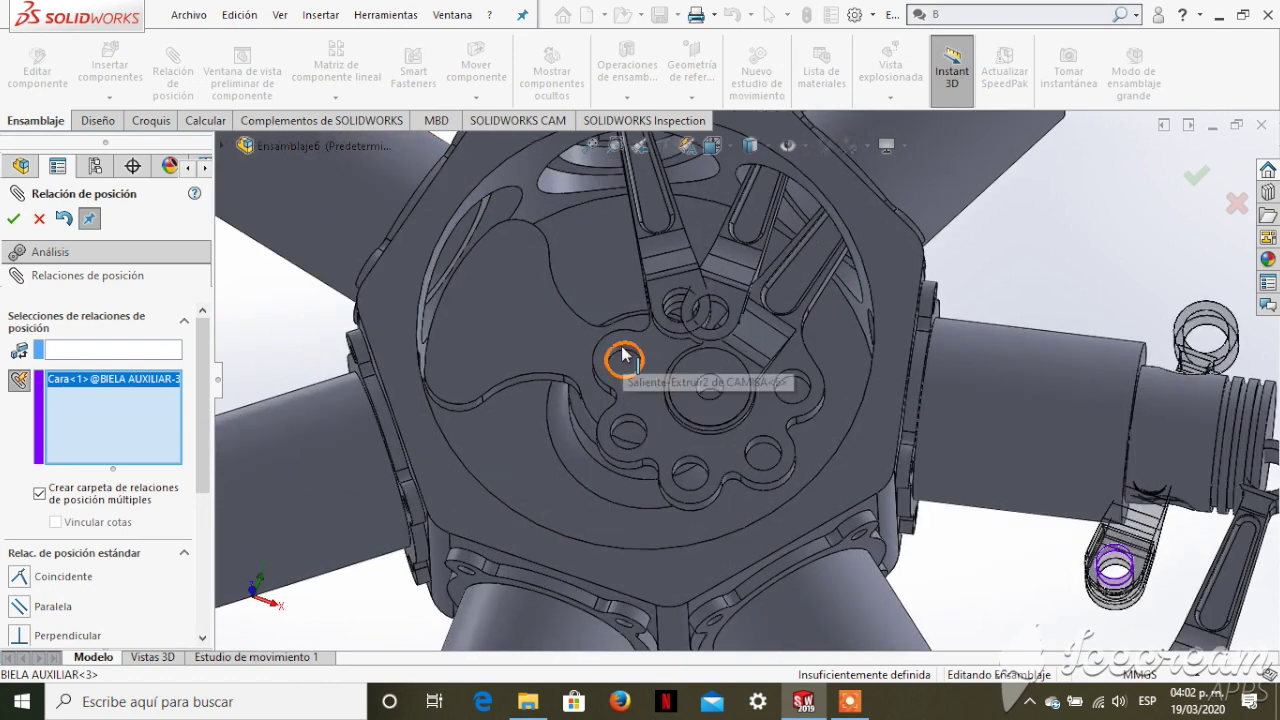
{"action": "left_click", "coordinate": [622, 354]}
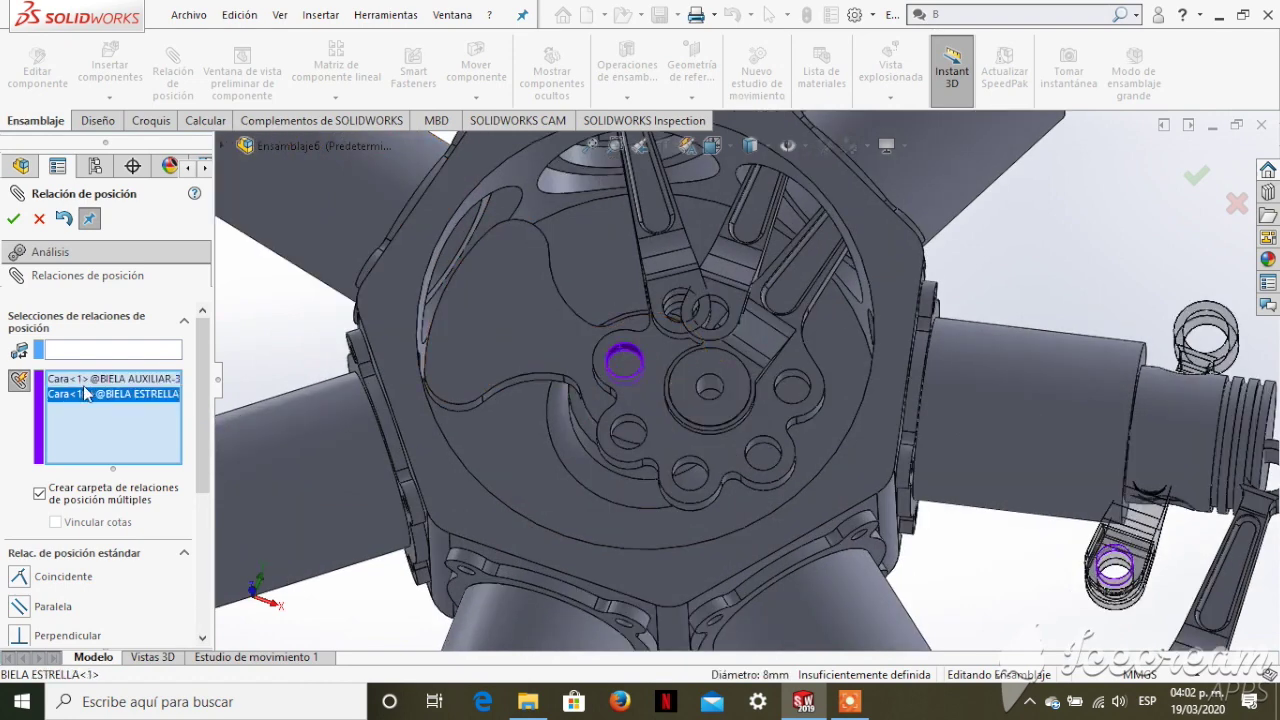
{"action": "key", "text": "Delete"}
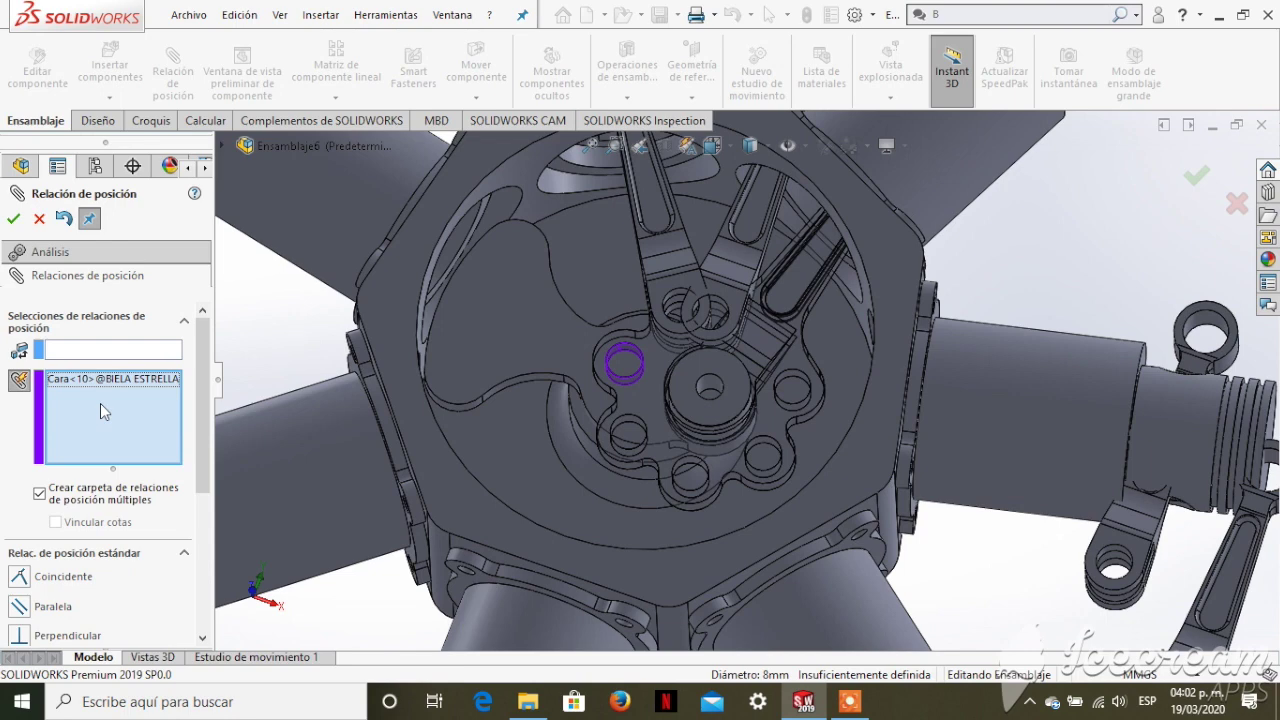
{"action": "right_click", "coordinate": [100, 403]}
- Clear the selections and make the second auxiliary rod's hole concentric with the pin
{"action": "left_click", "coordinate": [140, 391]}
{"action": "scroll", "coordinate": [715, 305], "scroll_direction": "down", "scroll_amount": 4}
{"action": "left_click", "coordinate": [715, 300]}
{"action": "left_click", "coordinate": [506, 403]}
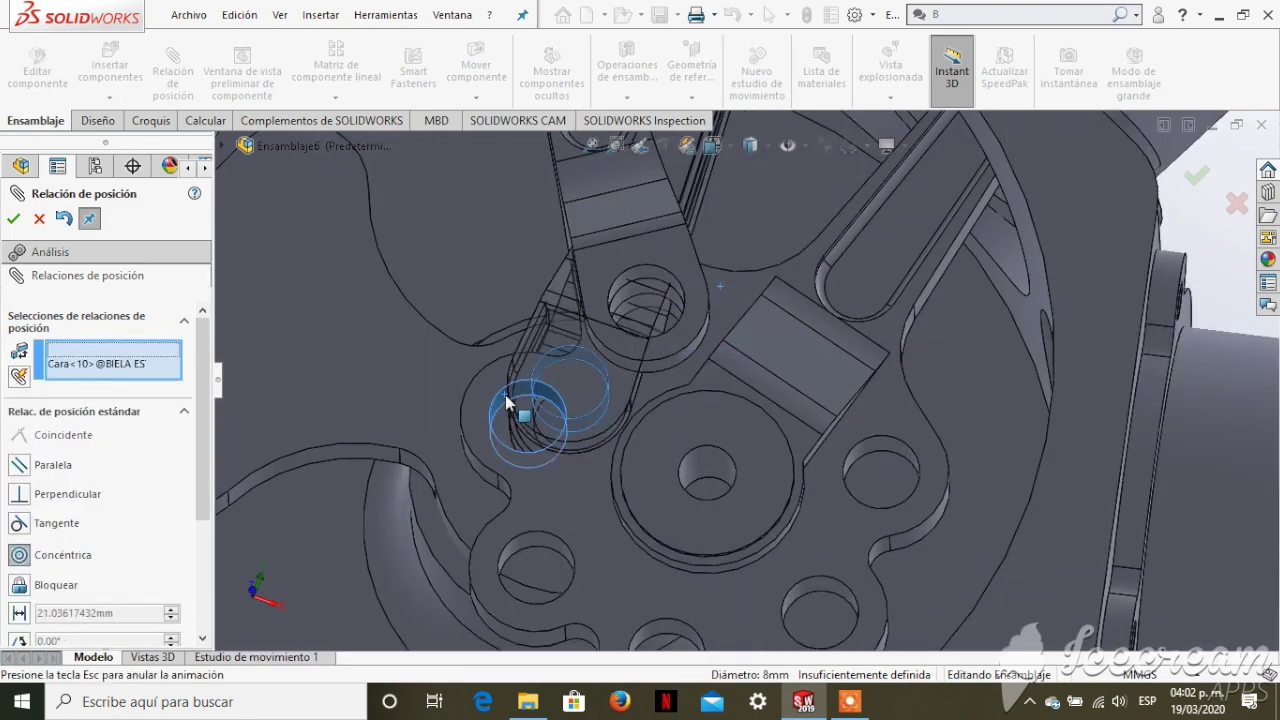
{"action": "scroll", "coordinate": [546, 330], "scroll_direction": "up", "scroll_amount": 3}
{"action": "scroll", "coordinate": [561, 468], "scroll_direction": "up", "scroll_amount": 3}
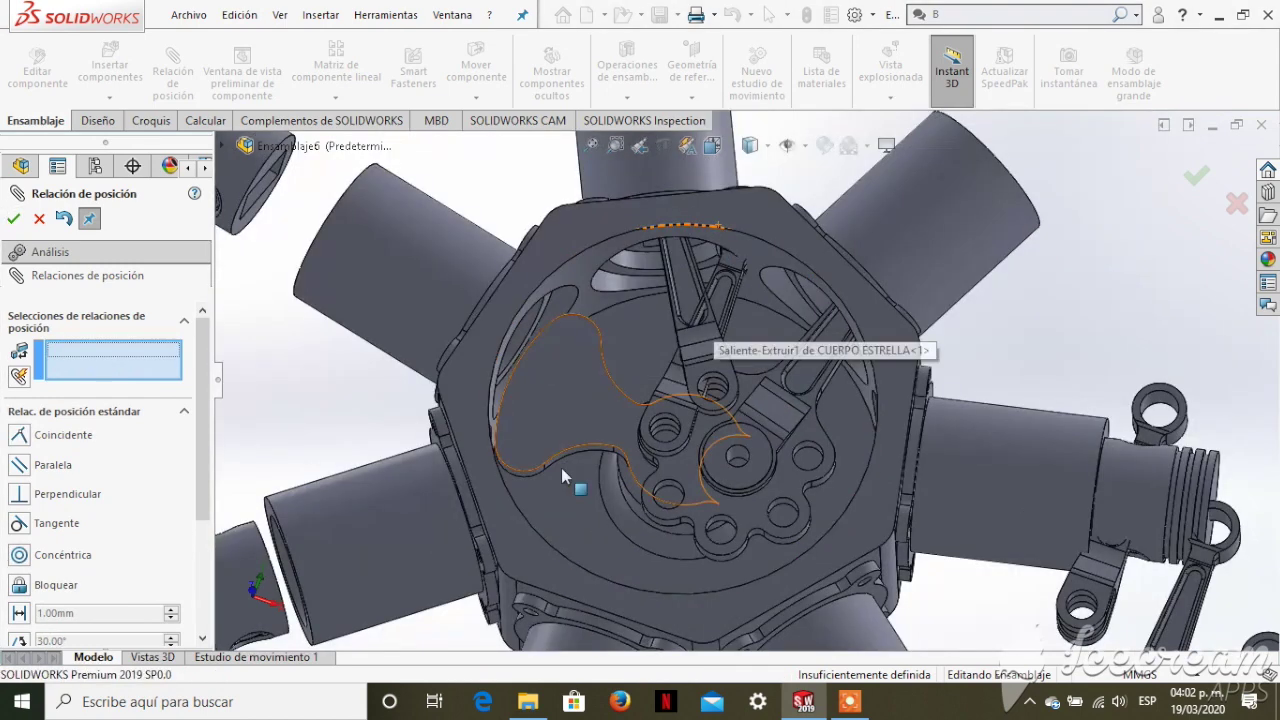
{"action": "left_click", "coordinate": [561, 468]}
{"action": "scroll", "coordinate": [500, 300], "scroll_direction": "up", "scroll_amount": 3}
{"action": "scroll", "coordinate": [360, 262], "scroll_direction": "down", "scroll_amount": 2}
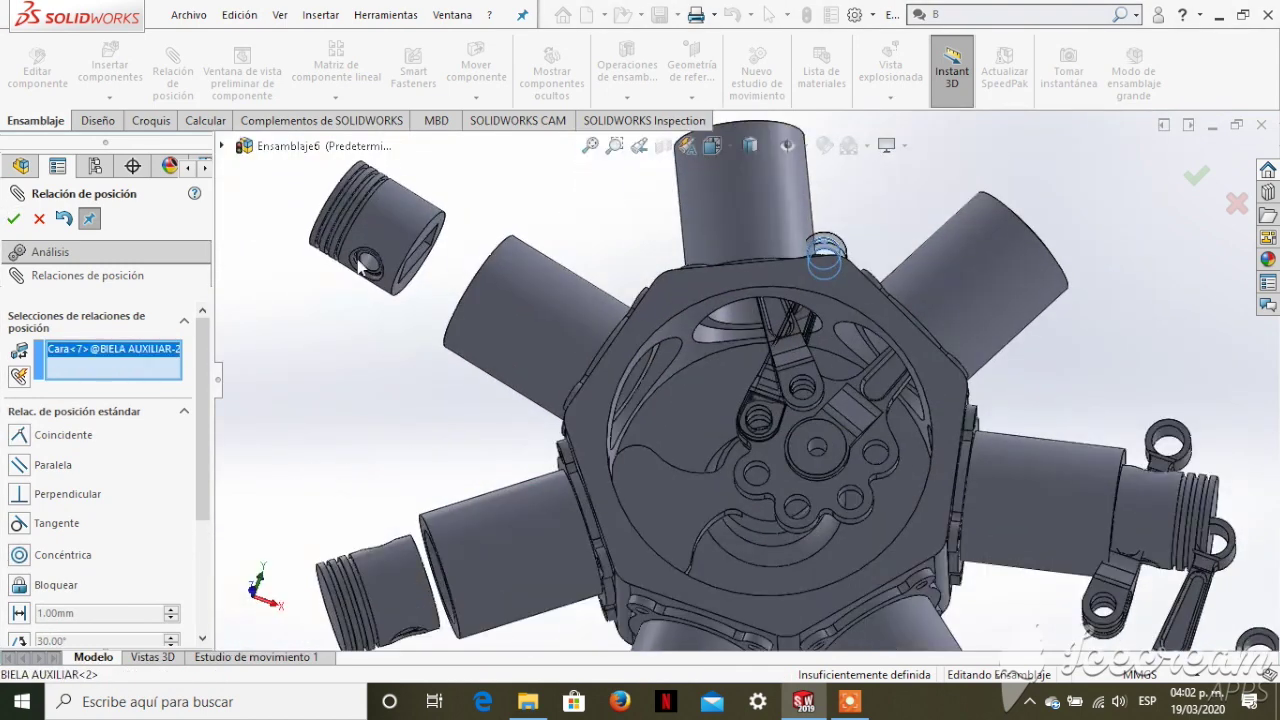
{"action": "left_click", "coordinate": [367, 264]}
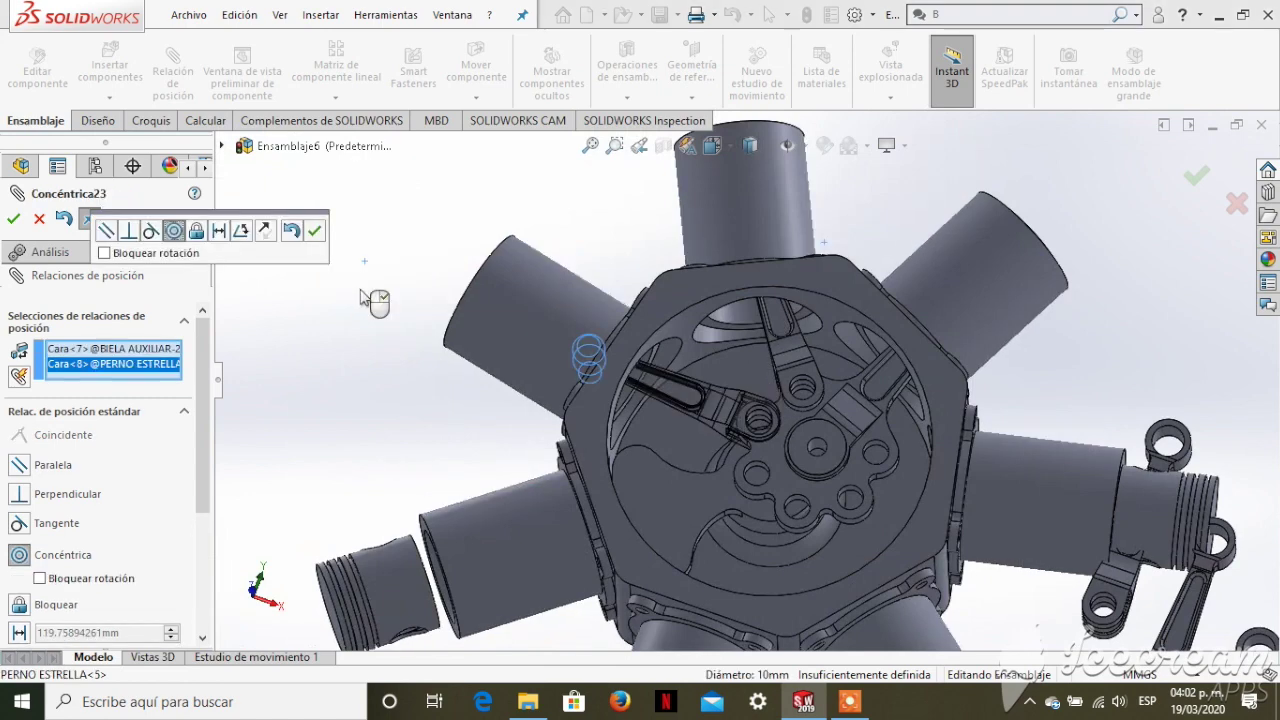
{"action": "right_click", "coordinate": [375, 300]}
- Mate BIELA AUXILIAR-3 concentric with master rod hole Cara<11>, creating Concéntrica24
{"action": "scroll", "coordinate": [945, 520], "scroll_direction": "down", "scroll_amount": 5}
{"action": "left_click", "coordinate": [456, 285]}
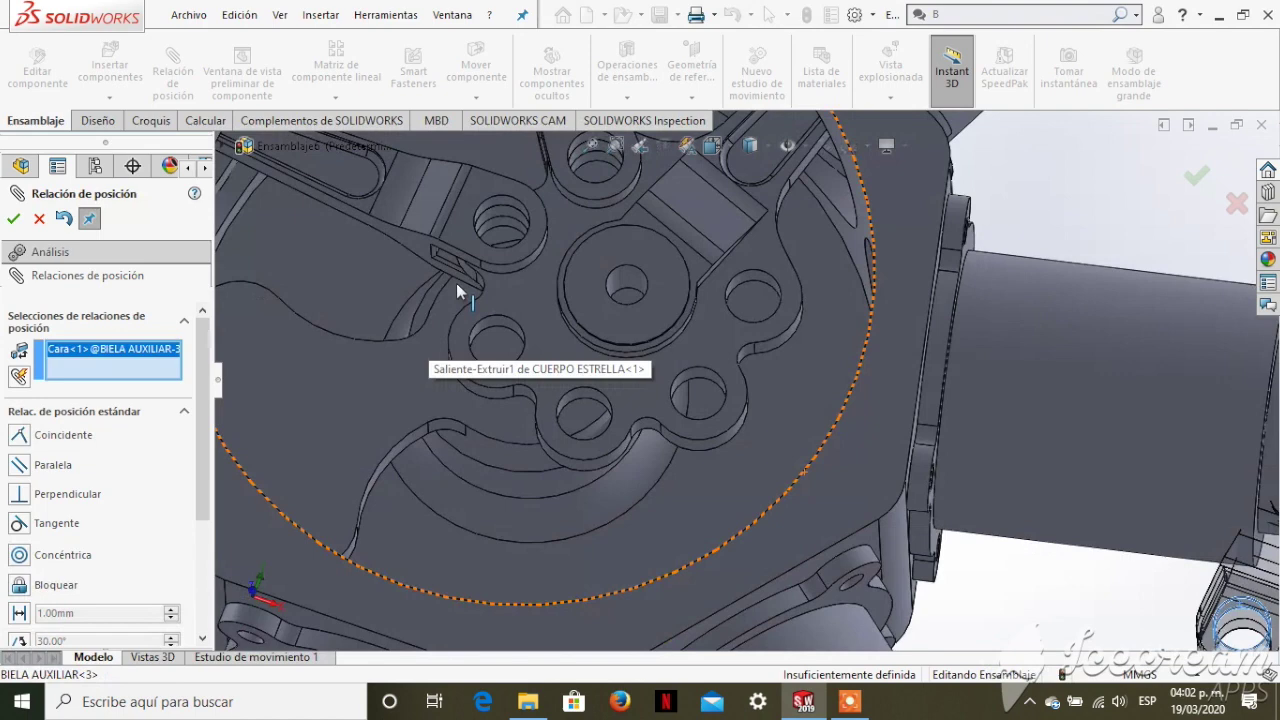
{"action": "left_click", "coordinate": [500, 323]}
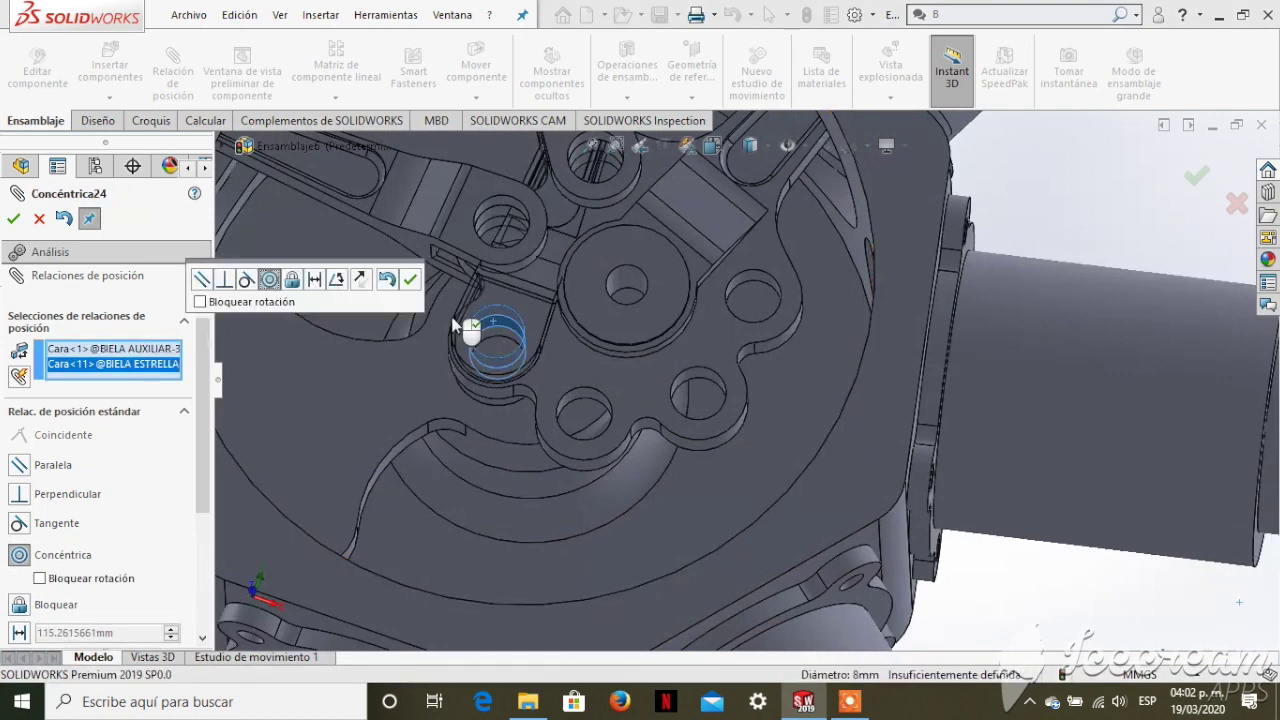
{"action": "key", "text": "z"}
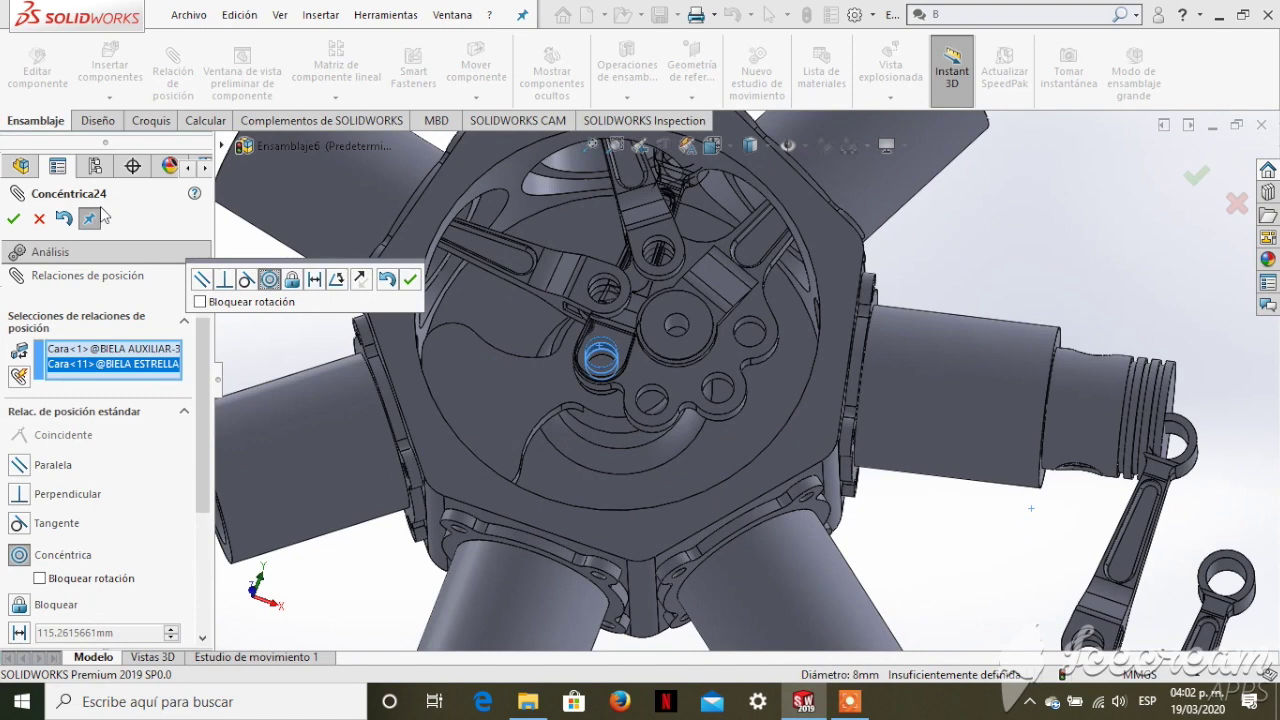
{"action": "key", "text": "Return"}
{"action": "key", "text": "z"}
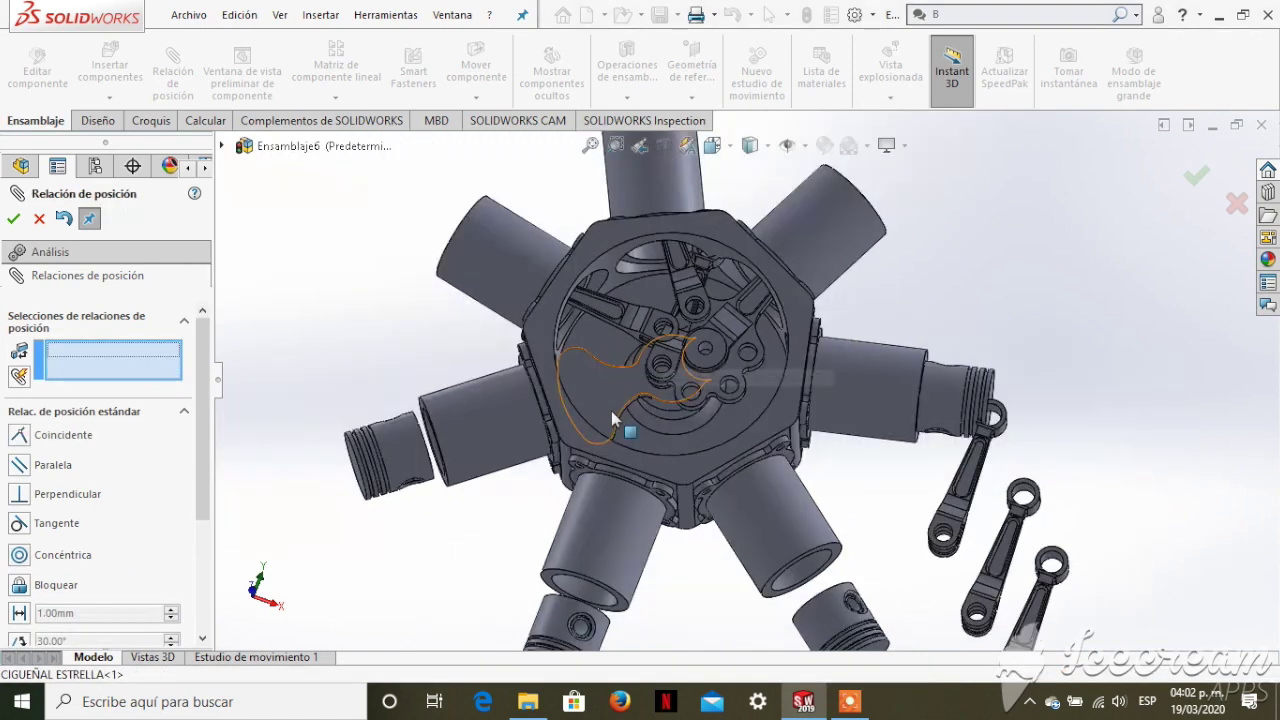
- Discard a wrongly picked rod-hole edge and select the piston pin's cylindrical face instead
{"action": "scroll", "coordinate": [693, 228], "scroll_direction": "down", "scroll_amount": 4}
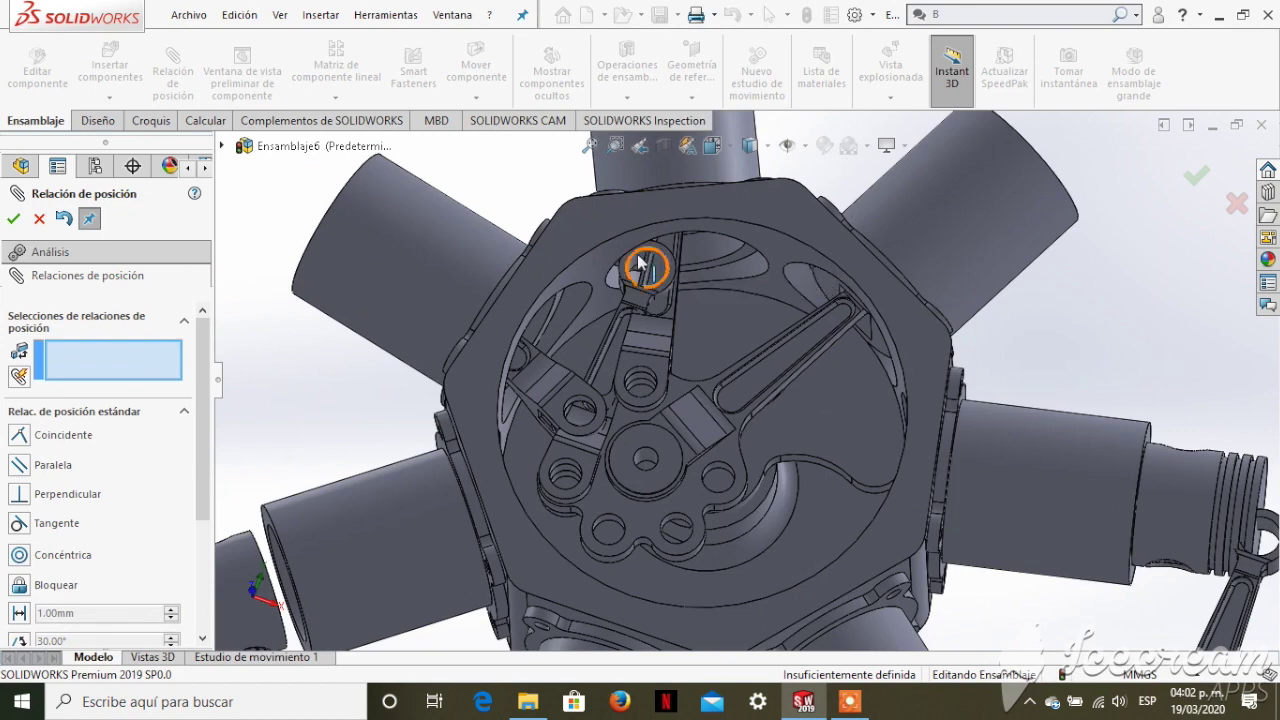
{"action": "left_click", "coordinate": [640, 262]}
{"action": "right_click", "coordinate": [130, 358]}
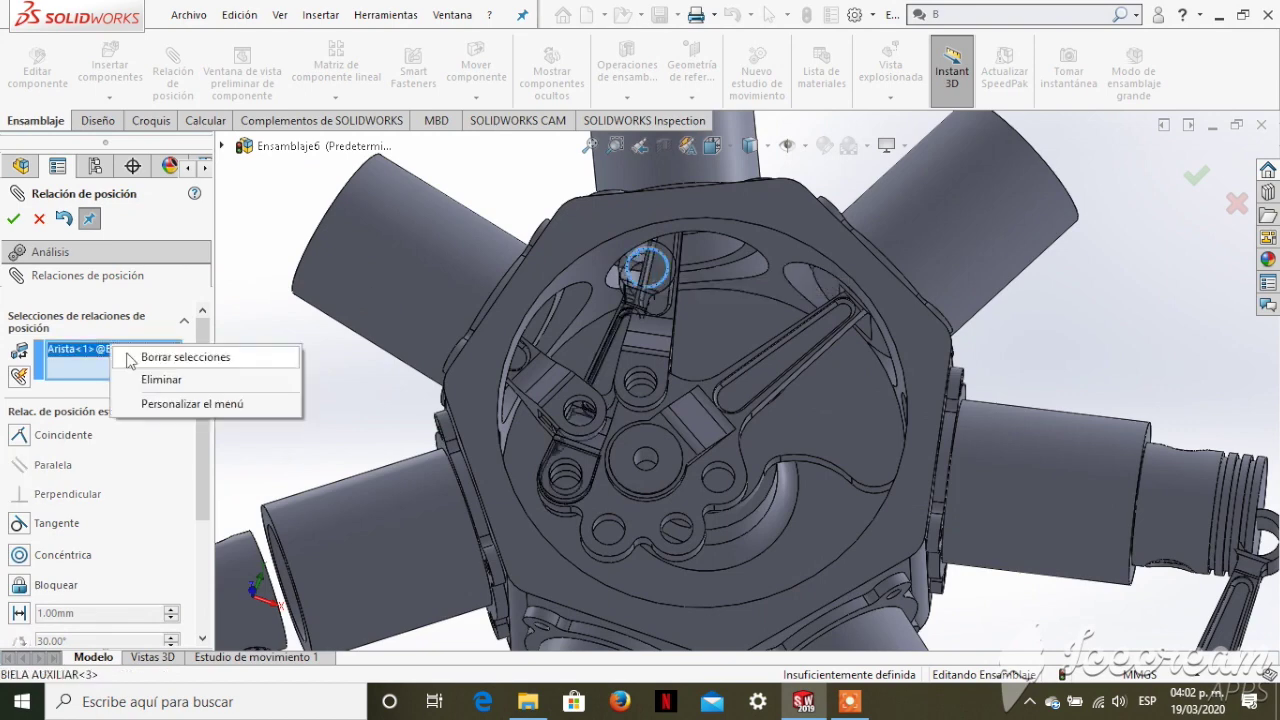
{"action": "left_click", "coordinate": [145, 379]}
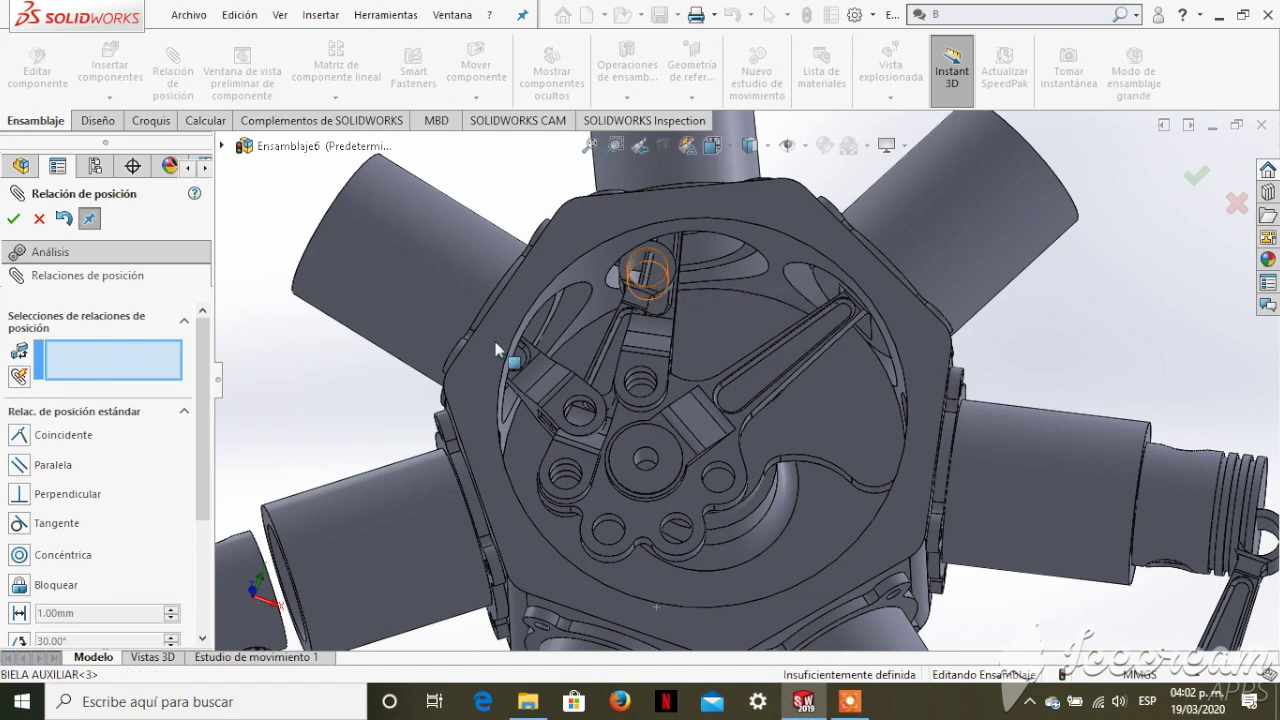
{"action": "left_click", "coordinate": [640, 270]}
- Finish the pin concentric mate, then make the piston concentric with cylinder CAMISA-7
{"action": "left_click", "coordinate": [298, 513]}
{"action": "left_click", "coordinate": [272, 535]}
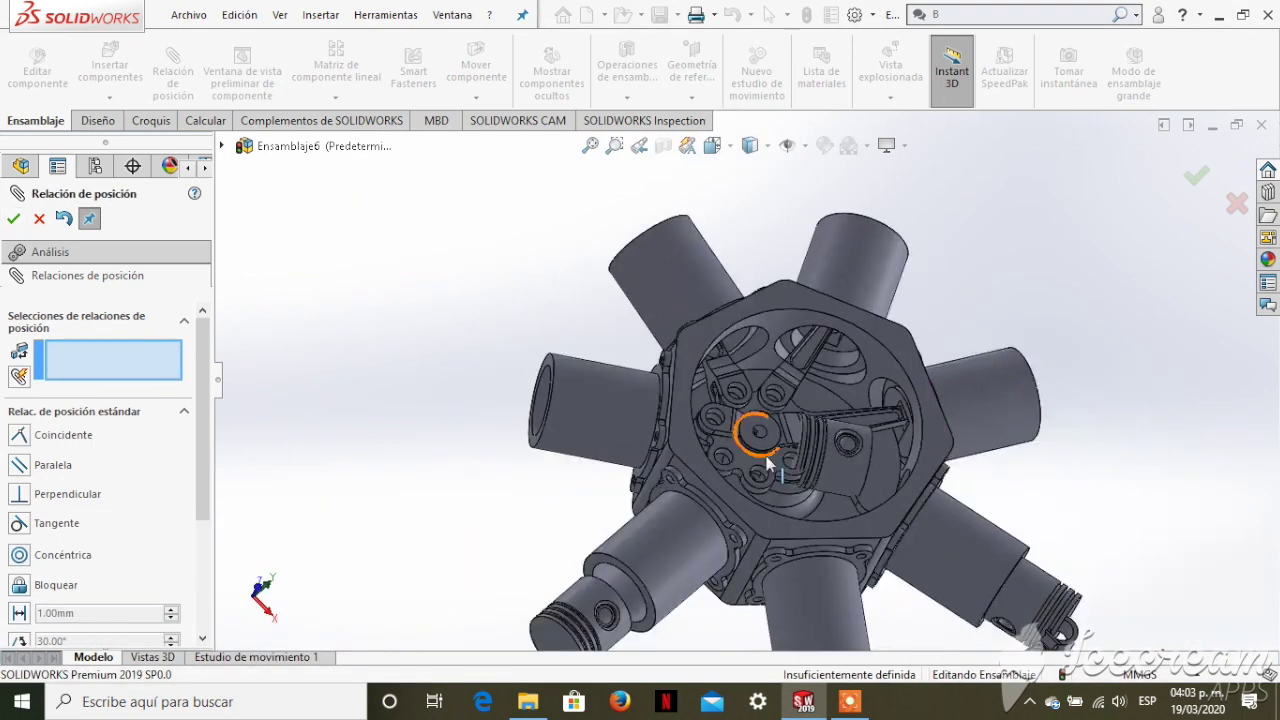
{"action": "left_click", "coordinate": [820, 420]}
{"action": "left_click", "coordinate": [443, 345]}
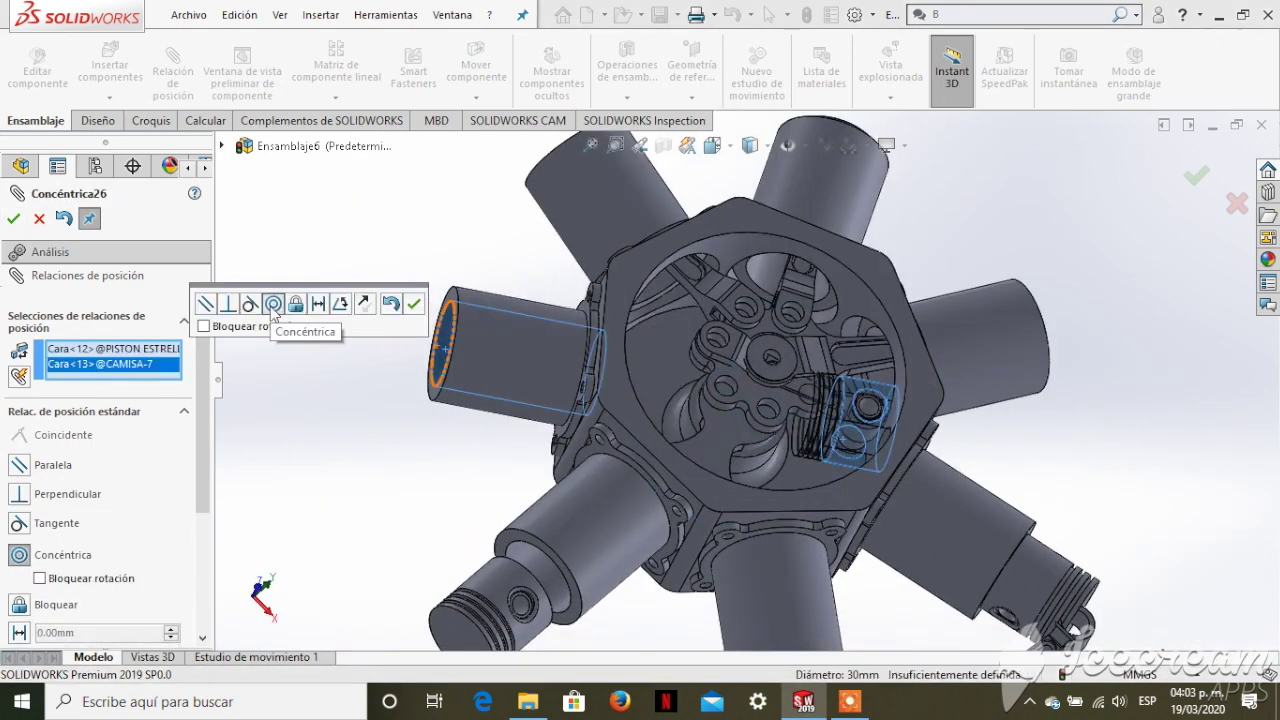
{"action": "left_click", "coordinate": [413, 303]}
- Mate an auxiliary rod's hole concentric with its PERNO ESTRELLA piston pin
{"action": "scroll", "coordinate": [715, 260], "scroll_direction": "up", "scroll_amount": 5}
{"action": "left_click", "coordinate": [715, 260]}
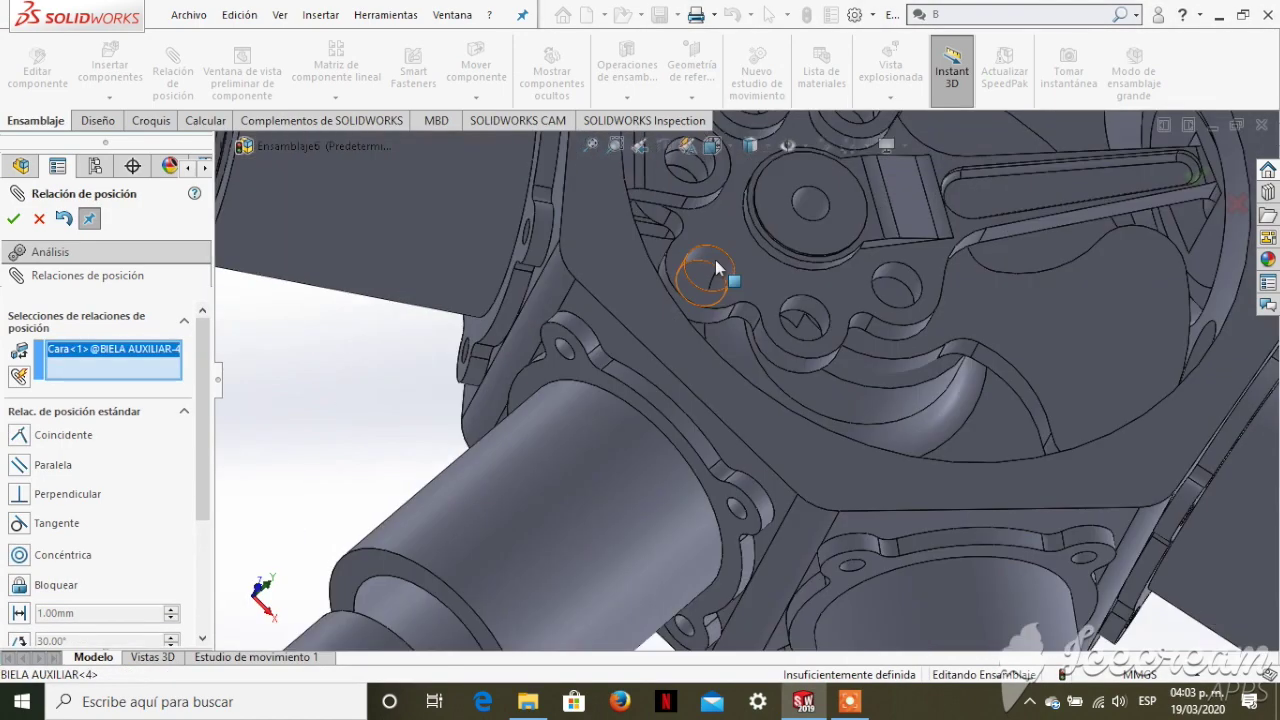
{"action": "scroll", "coordinate": [650, 304], "scroll_direction": "down", "scroll_amount": 5}
{"action": "left_click", "coordinate": [700, 540]}
{"action": "scroll", "coordinate": [595, 305], "scroll_direction": "up", "scroll_amount": 5}
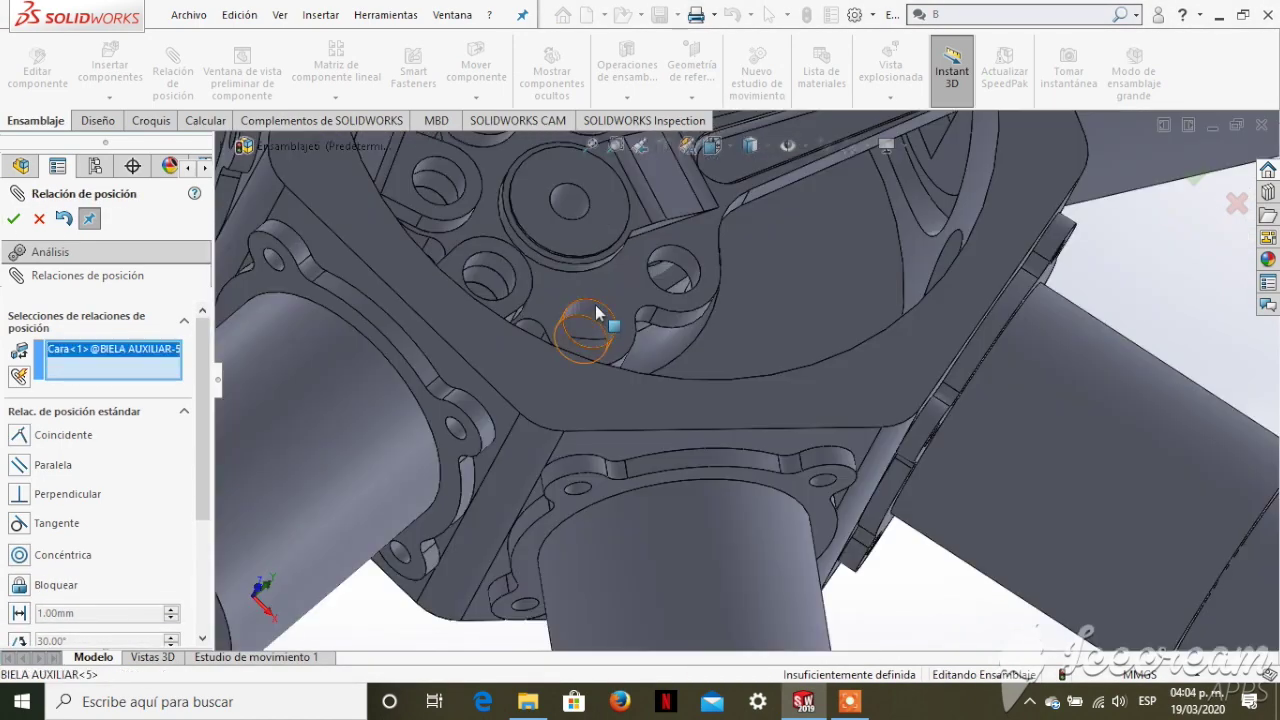
{"action": "scroll", "coordinate": [595, 305], "scroll_direction": "down", "scroll_amount": 5}
{"action": "left_click", "coordinate": [614, 480]}
{"action": "scroll", "coordinate": [614, 480], "scroll_direction": "up", "scroll_amount": 5}
{"action": "left_click", "coordinate": [770, 583]}
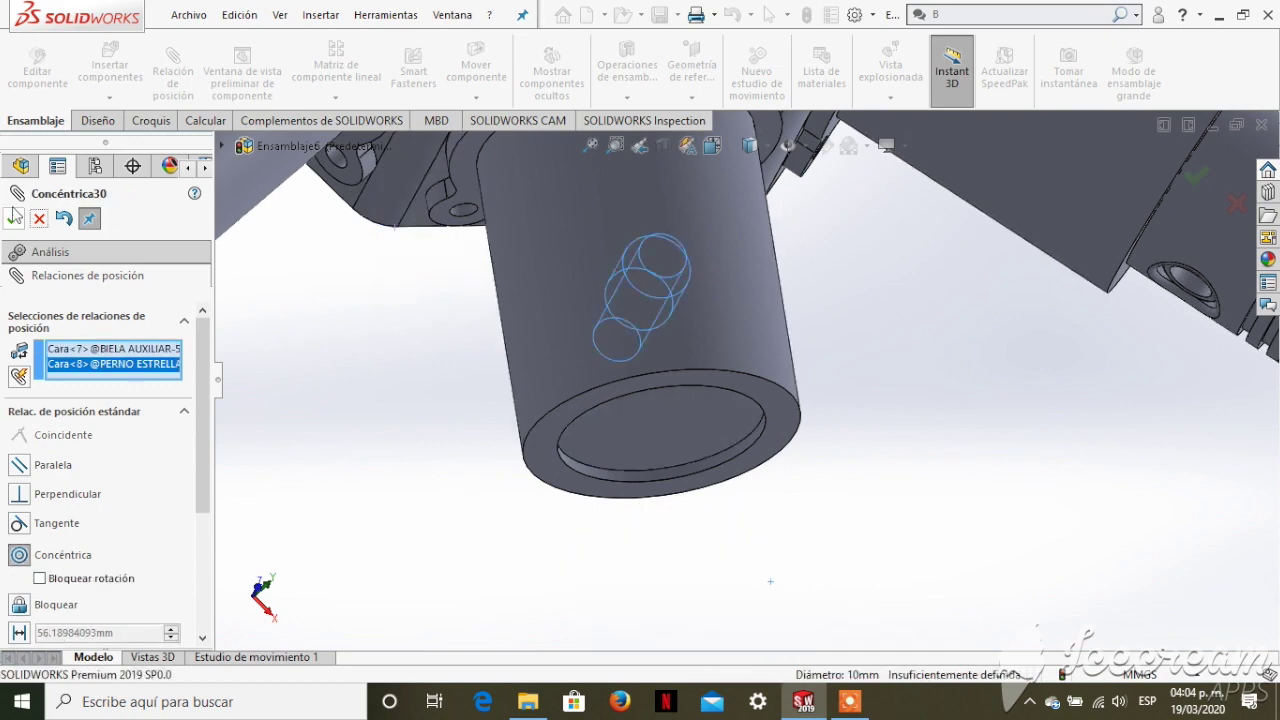
{"action": "left_click", "coordinate": [14, 218]}
- Select faces of auxiliary rod 6 for its next concentric mate
{"action": "scroll", "coordinate": [457, 286], "scroll_direction": "down", "scroll_amount": 5}
{"action": "left_click", "coordinate": [716, 584]}
{"action": "scroll", "coordinate": [603, 232], "scroll_direction": "down", "scroll_amount": 3}
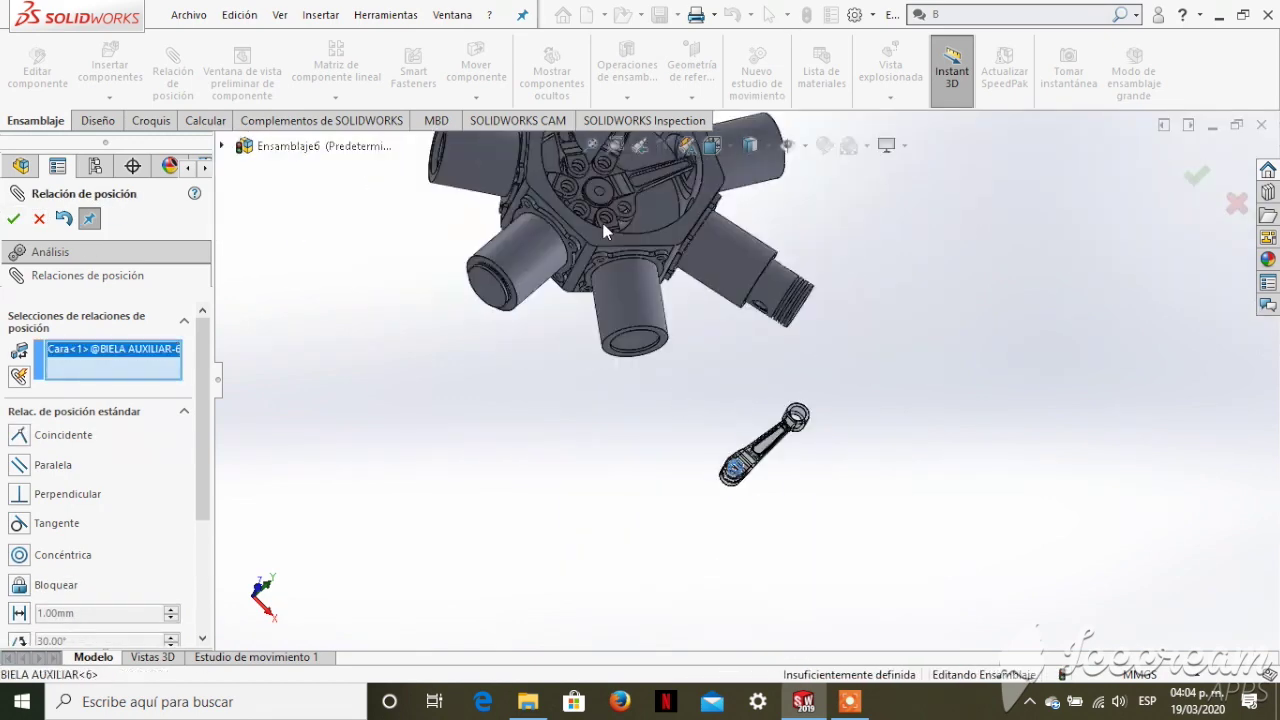
{"action": "scroll", "coordinate": [603, 232], "scroll_direction": "up", "scroll_amount": 5}
{"action": "scroll", "coordinate": [723, 271], "scroll_direction": "down", "scroll_amount": 2}
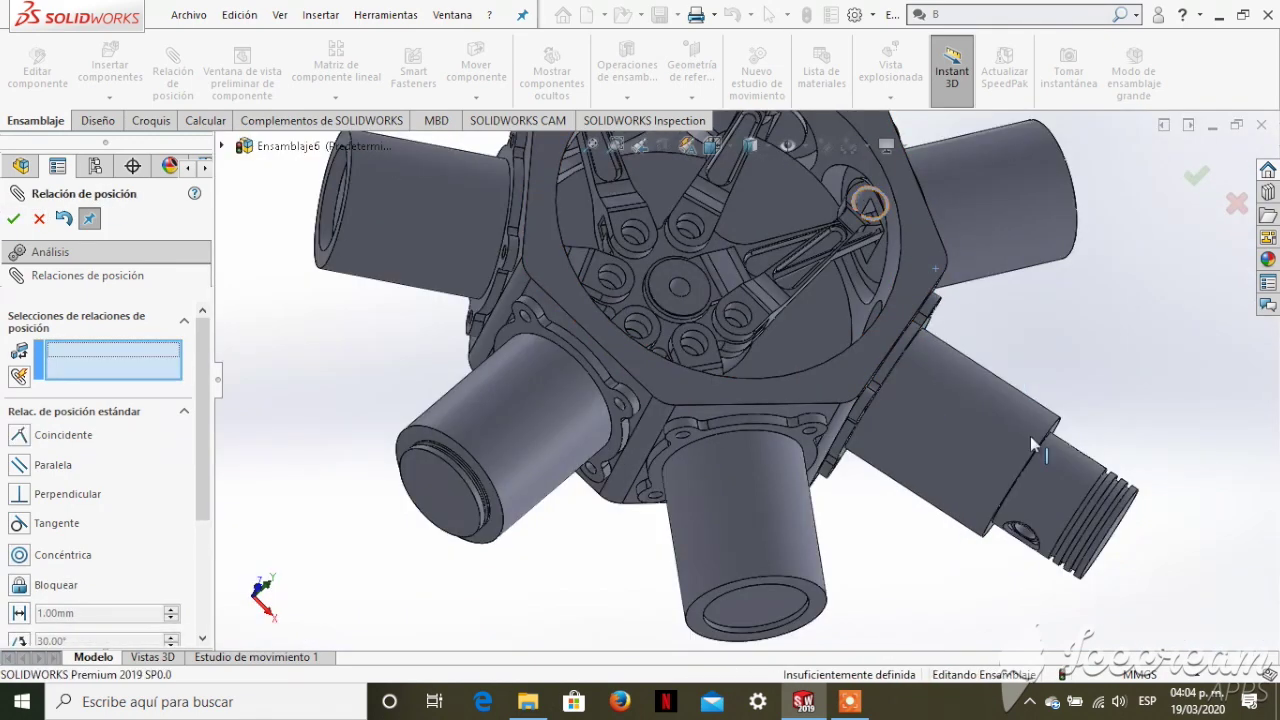
{"action": "left_click", "coordinate": [849, 509]}
{"action": "scroll", "coordinate": [566, 429], "scroll_direction": "down", "scroll_amount": 5}
{"action": "scroll", "coordinate": [705, 410], "scroll_direction": "down", "scroll_amount": 2}
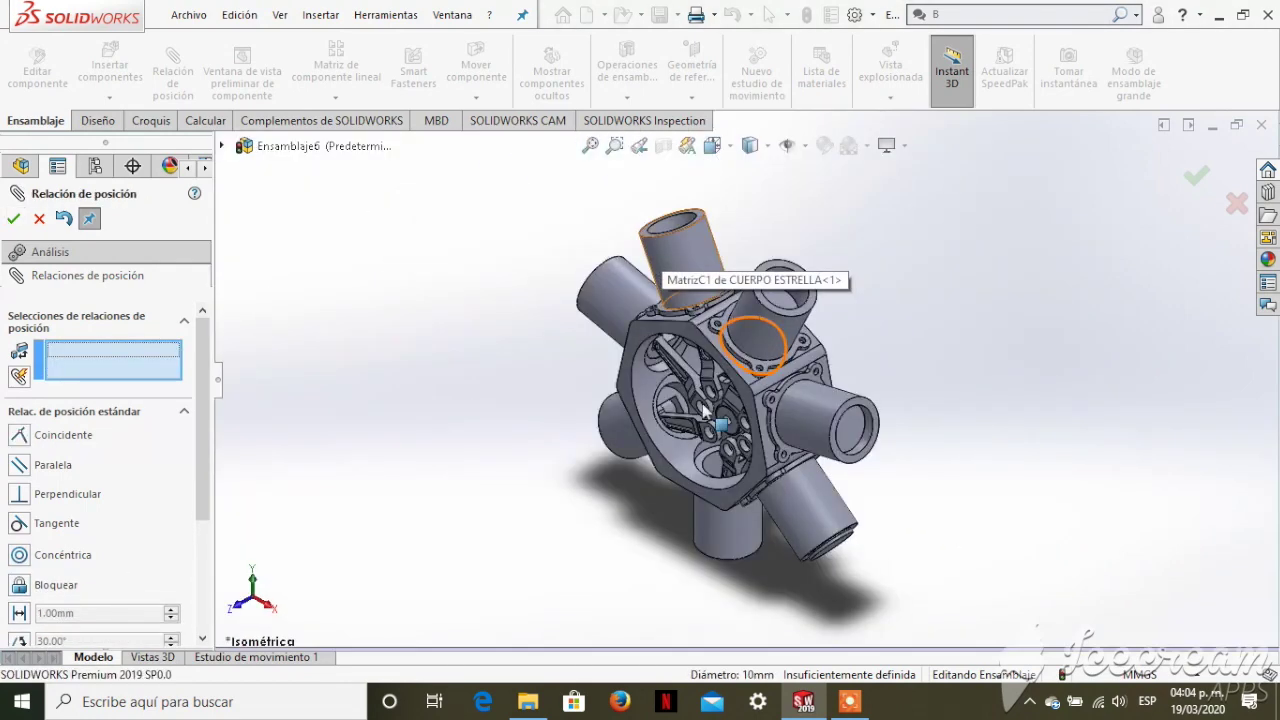
{"action": "scroll", "coordinate": [706, 410], "scroll_direction": "up", "scroll_amount": 3}
{"action": "scroll", "coordinate": [700, 330], "scroll_direction": "down", "scroll_amount": 1}
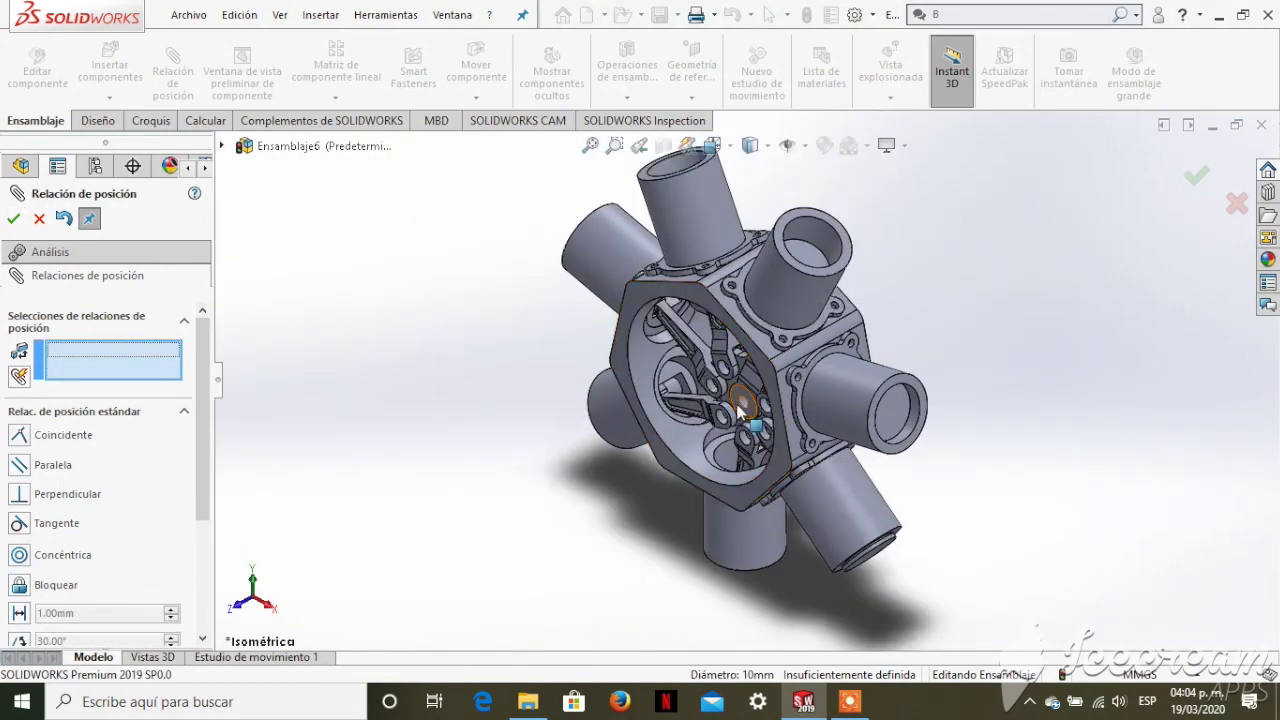
- Turn the crank mechanism, close the mate editor, and tilt the view toward the top cylinder
{"action": "middle_click_drag", "start_coordinate": [646, 486], "coordinate": [718, 311]}
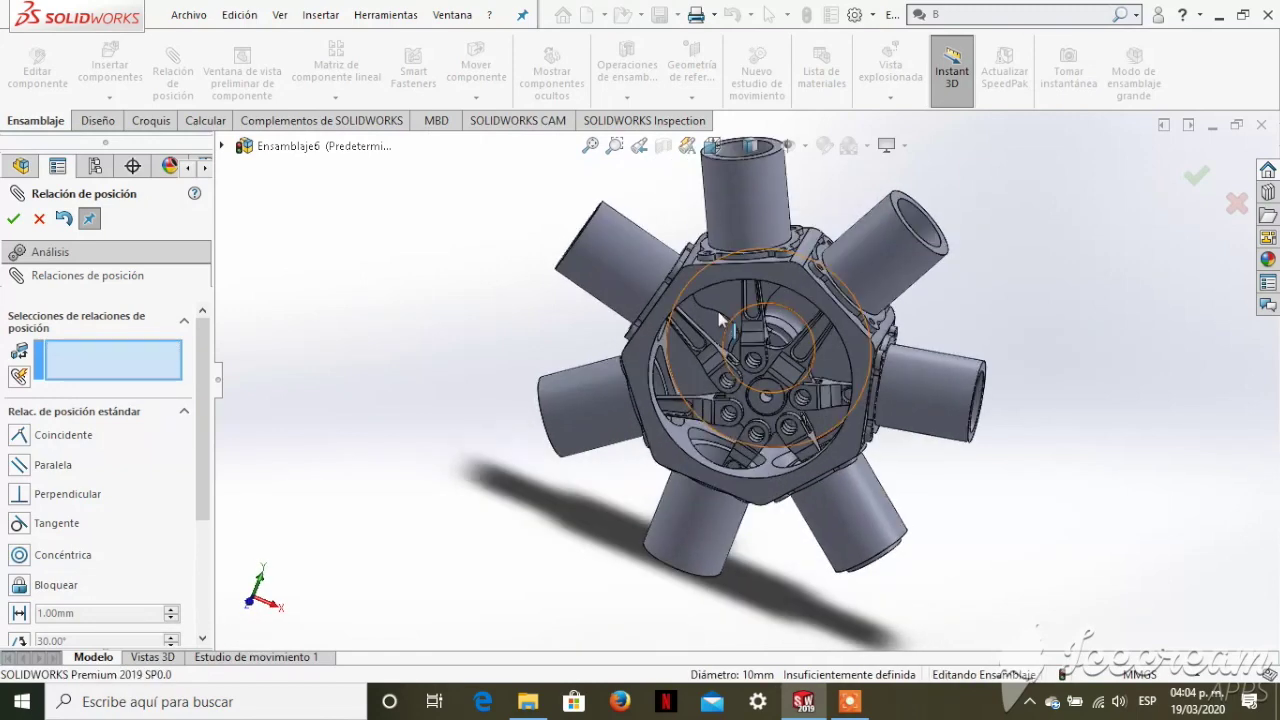
{"action": "left_click_drag", "start_coordinate": [718, 311], "coordinate": [620, 280]}
{"action": "key", "text": "Escape"}
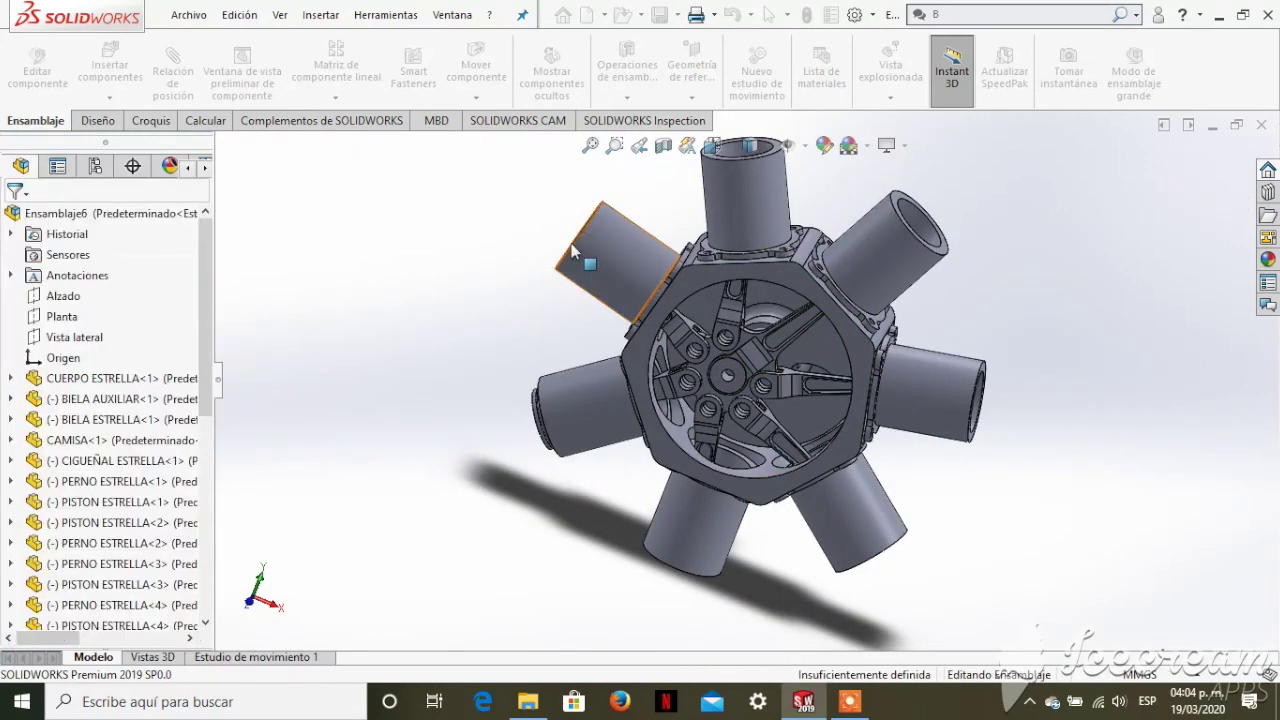
{"action": "mouse_move", "coordinate": [572, 250]}
{"action": "middle_mouse_down"}
{"action": "mouse_move", "coordinate": [525, 208]}
{"action": "mouse_move", "coordinate": [535, 205]}
{"action": "middle_mouse_up"}
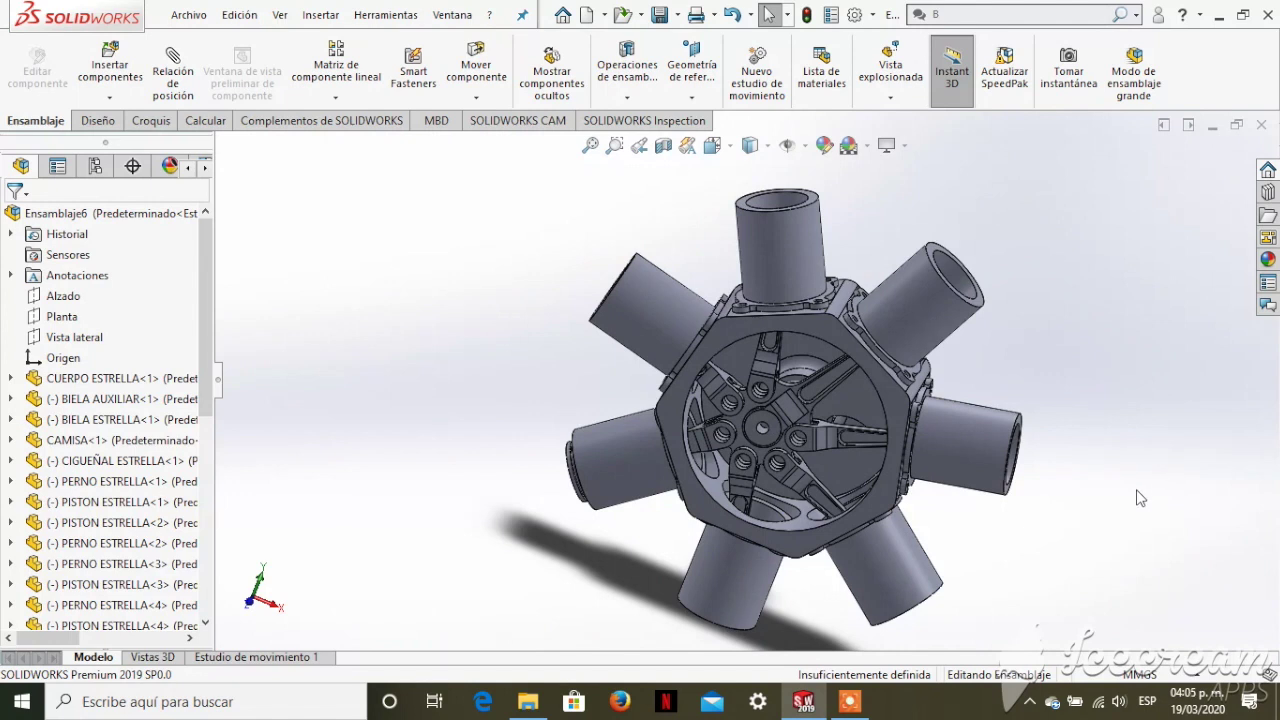
{"action": "mouse_move", "coordinate": [1110, 512]}
{"action": "middle_mouse_down"}
{"action": "mouse_move", "coordinate": [1072, 523]}
{"action": "mouse_move", "coordinate": [1070, 470]}
{"action": "middle_mouse_up"}
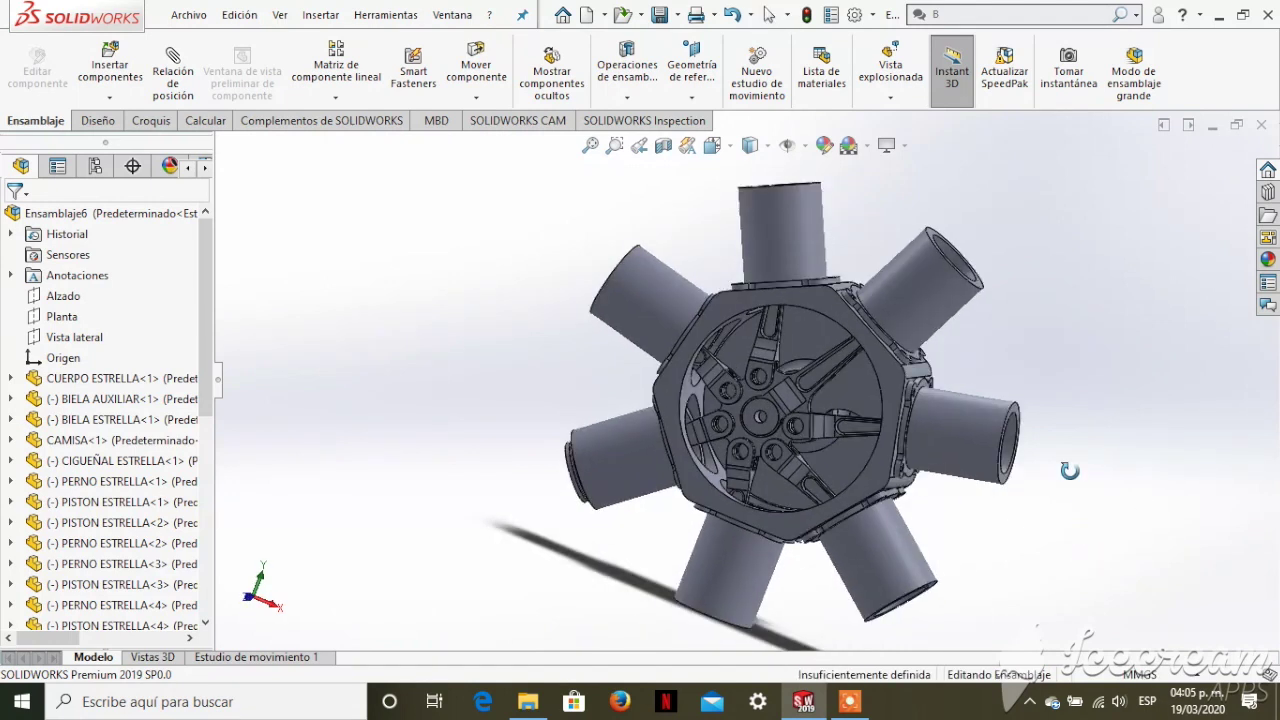
{"action": "middle_click_drag", "start_coordinate": [1069, 470], "coordinate": [1081, 472]}
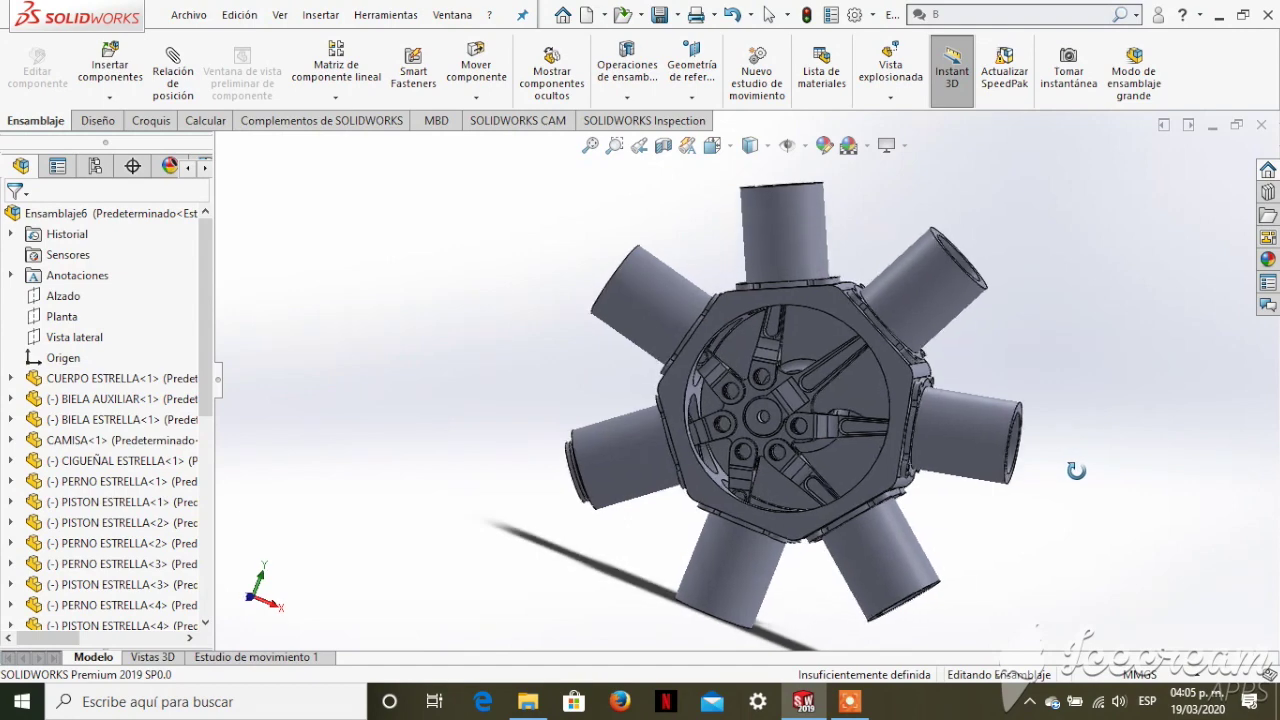
- Make cylinder sleeves CAMISA<2>, <3>, <4> and <5> transparent
{"action": "left_click", "coordinate": [790, 225]}
{"action": "left_click", "coordinate": [85, 545]}
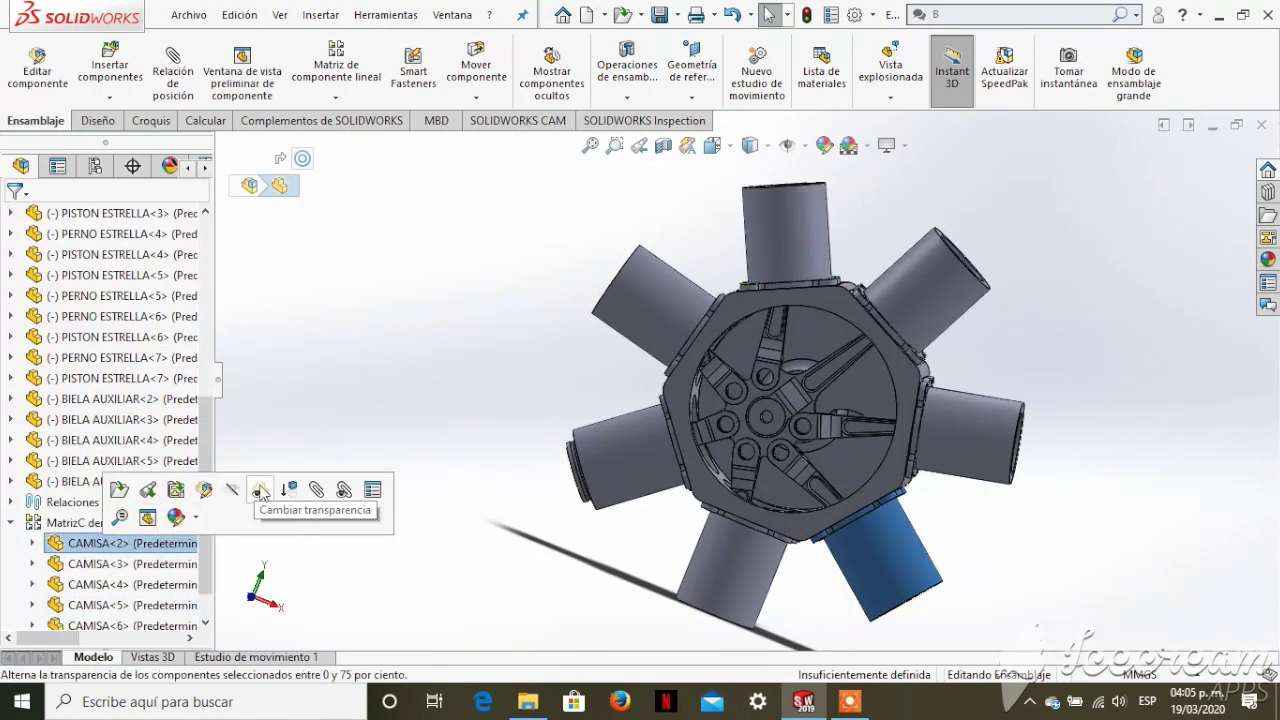
{"action": "left_click", "coordinate": [268, 488]}
{"action": "left_click", "coordinate": [105, 564]}
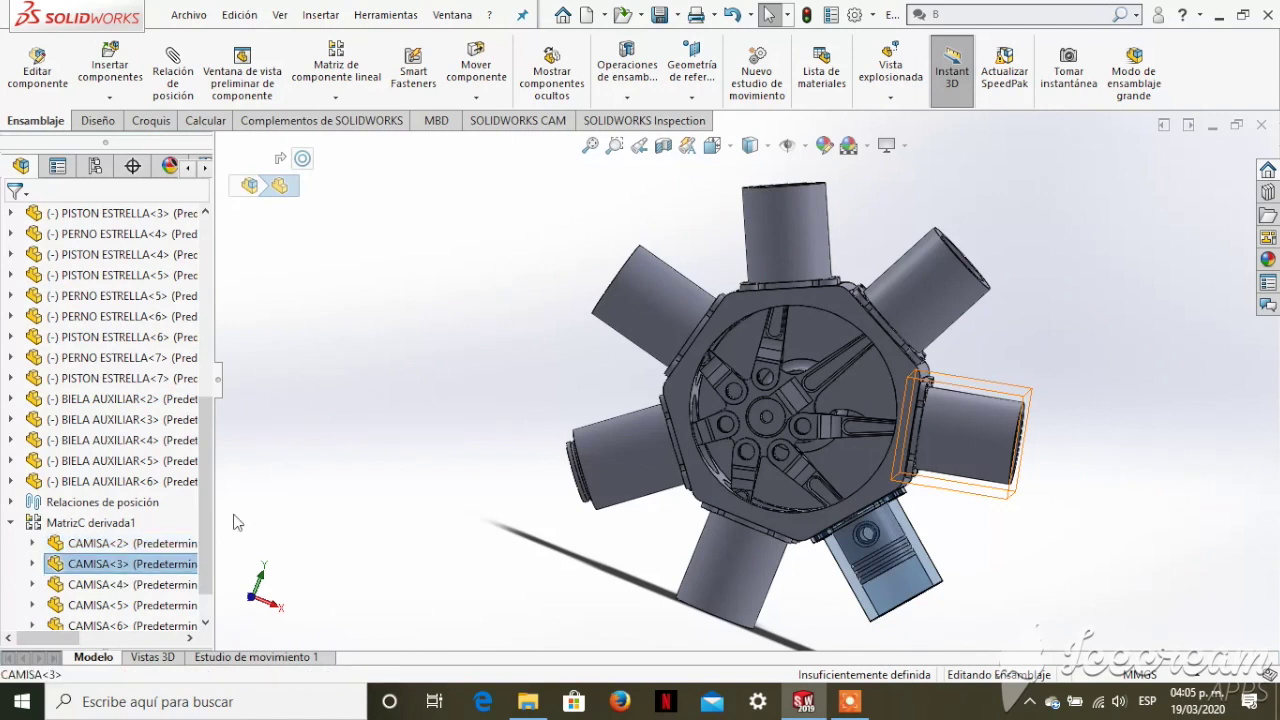
{"action": "left_click", "coordinate": [273, 518]}
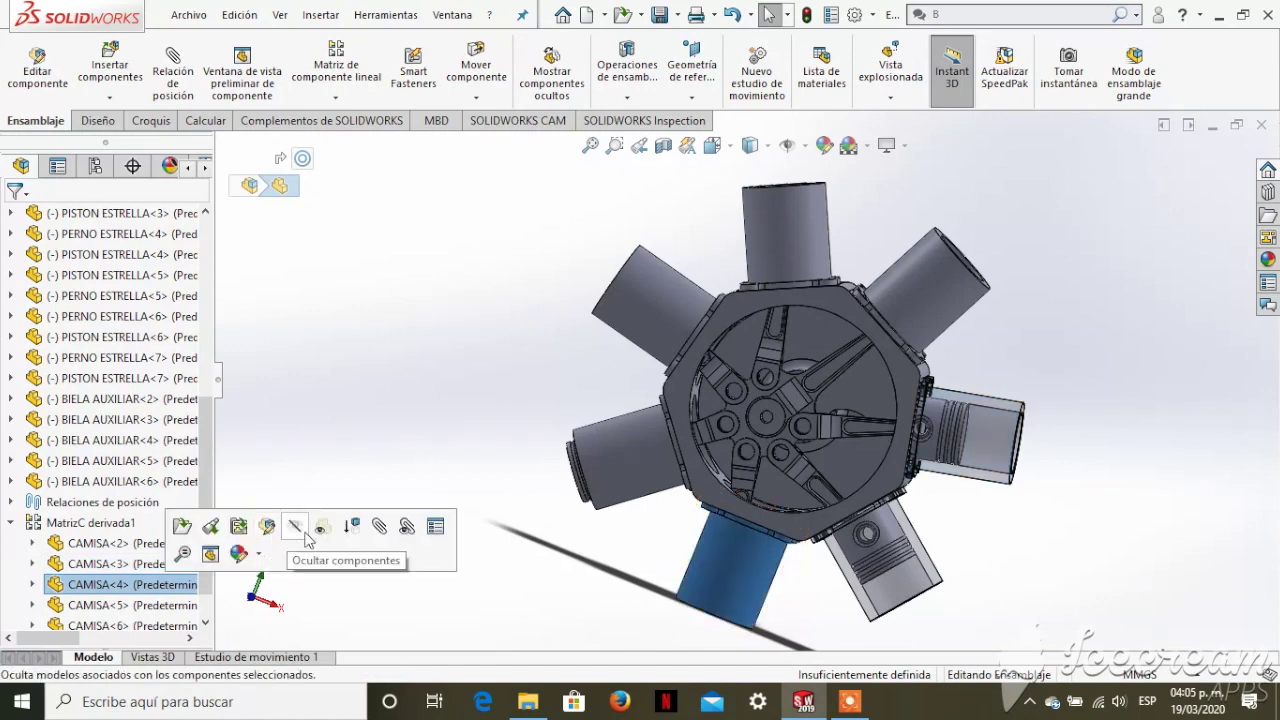
{"action": "left_click", "coordinate": [307, 540]}
{"action": "left_click", "coordinate": [110, 605]}
{"action": "left_click", "coordinate": [295, 547]}
{"action": "scroll", "coordinate": [165, 627], "scroll_direction": "down", "scroll_amount": 1}
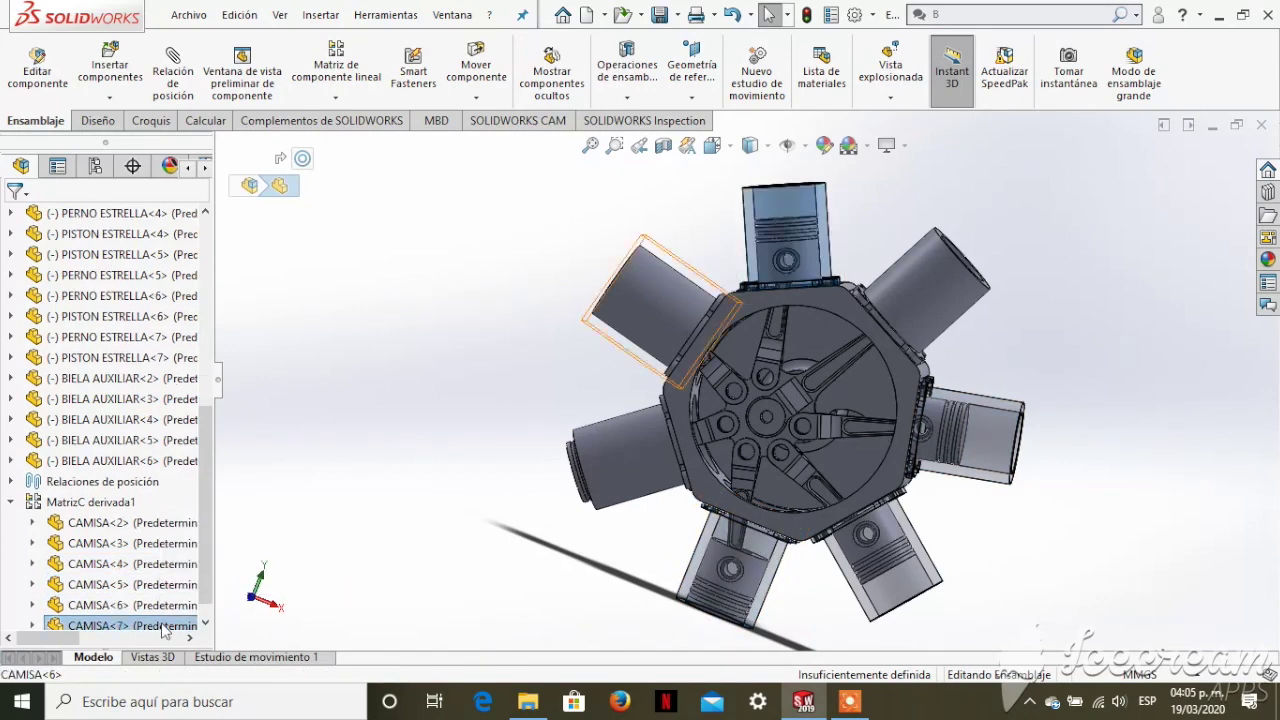
{"action": "scroll", "coordinate": [165, 627], "scroll_direction": "down", "scroll_amount": 1}
- Make sleeves CAMISA<6>, <7> and <1> transparent, then clear the selection
{"action": "left_click", "coordinate": [110, 584]}
{"action": "left_click", "coordinate": [262, 527]}
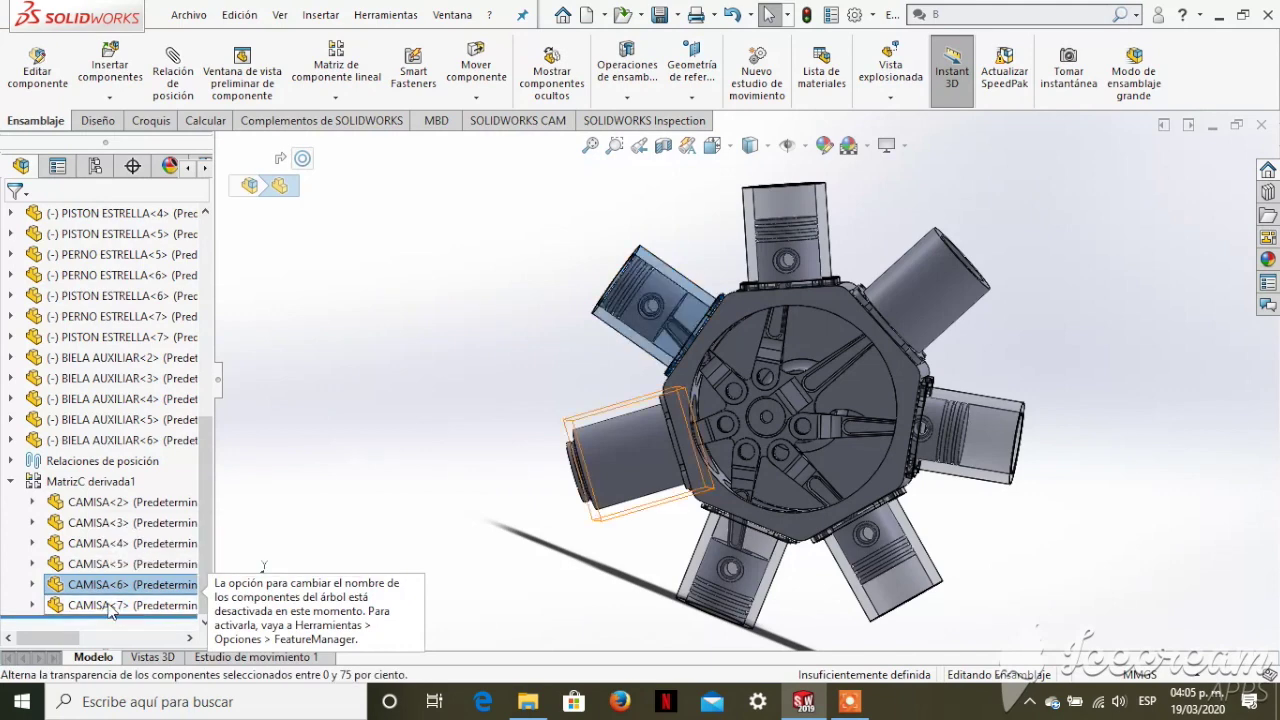
{"action": "left_click", "coordinate": [110, 605]}
{"action": "left_click", "coordinate": [264, 555]}
{"action": "scroll", "coordinate": [147, 255], "scroll_direction": "up", "scroll_amount": 5}
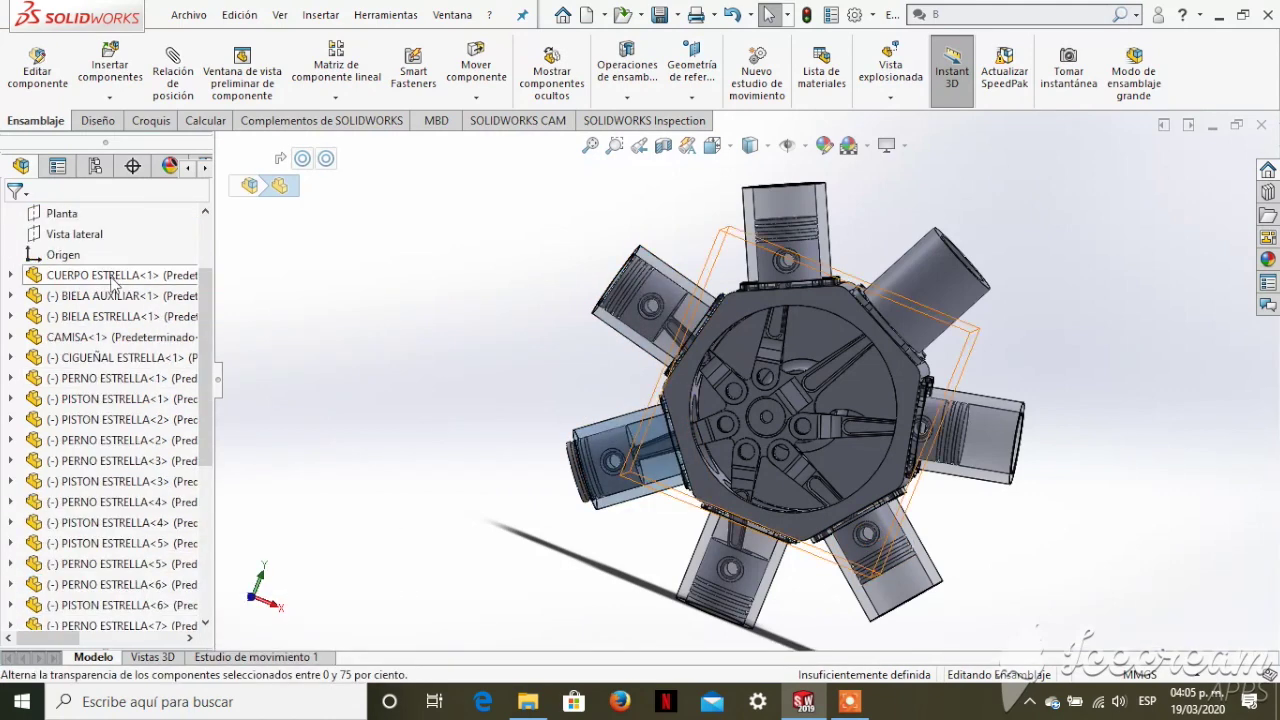
{"action": "left_click", "coordinate": [87, 336]}
{"action": "left_click", "coordinate": [243, 272]}
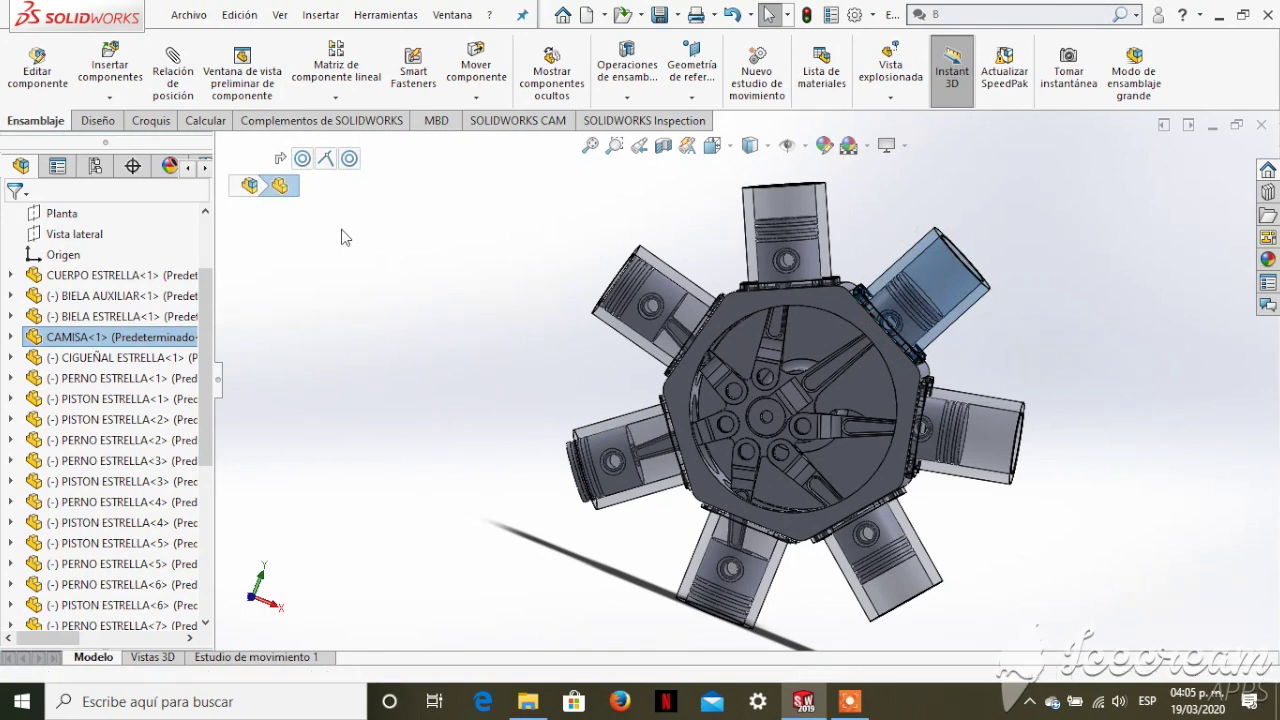
{"action": "key", "text": "Escape"}
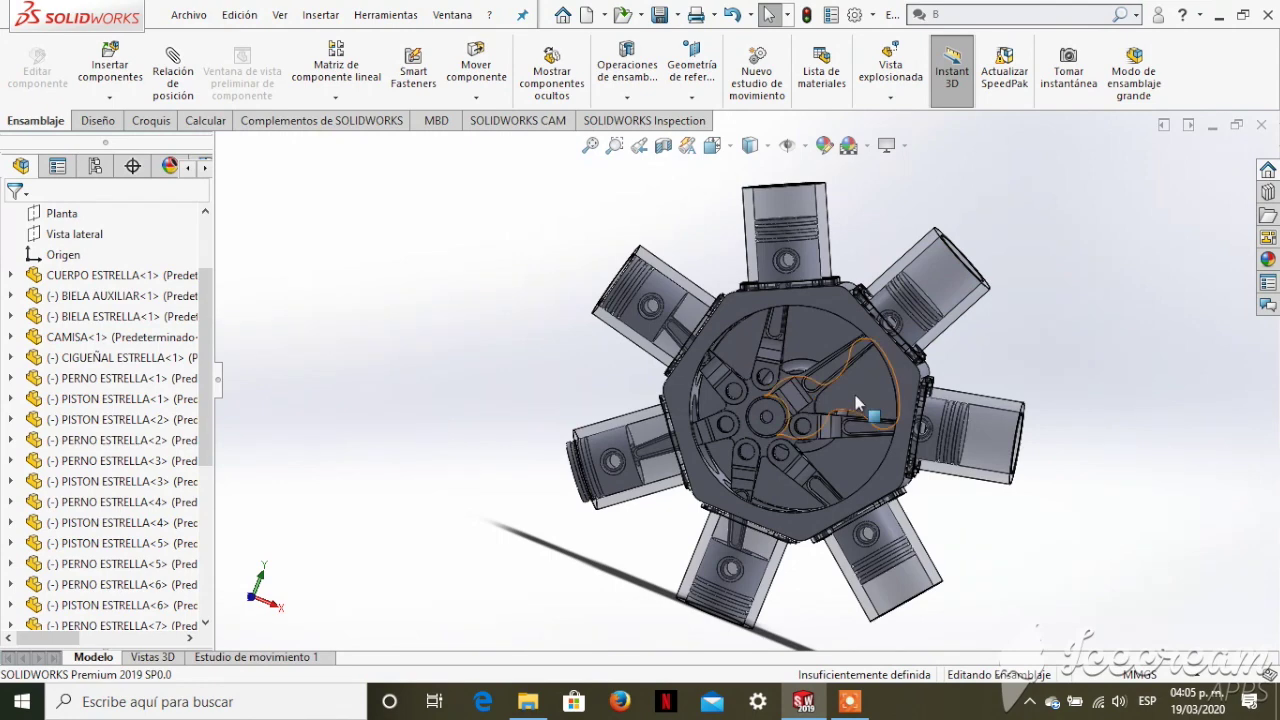
- Rotate the CIGUEÑAL ESTRELLA crankshaft to move the pistons, then show the isometric view
{"action": "mouse_move", "coordinate": [855, 395]}
{"action": "left_mouse_down"}
{"action": "mouse_move", "coordinate": [692, 440]}
{"action": "mouse_move", "coordinate": [1175, 463]}
{"action": "left_mouse_up"}
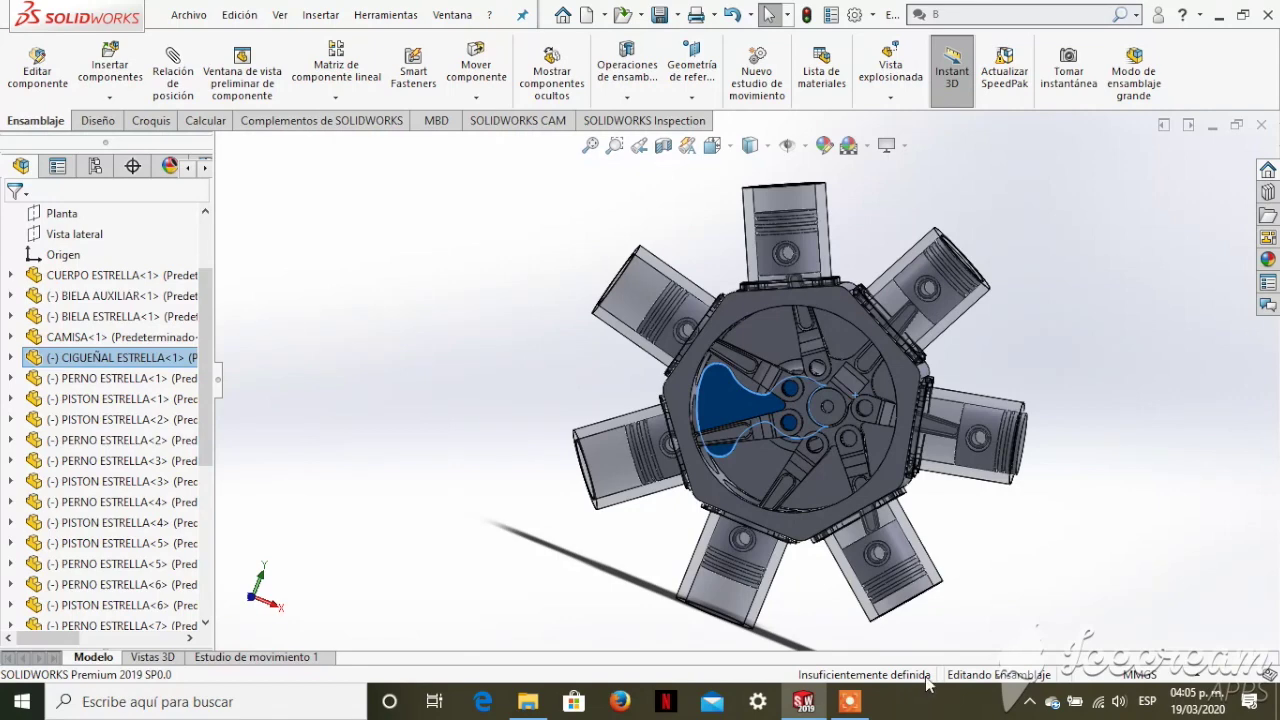
{"action": "key", "text": "ctrl+7"}
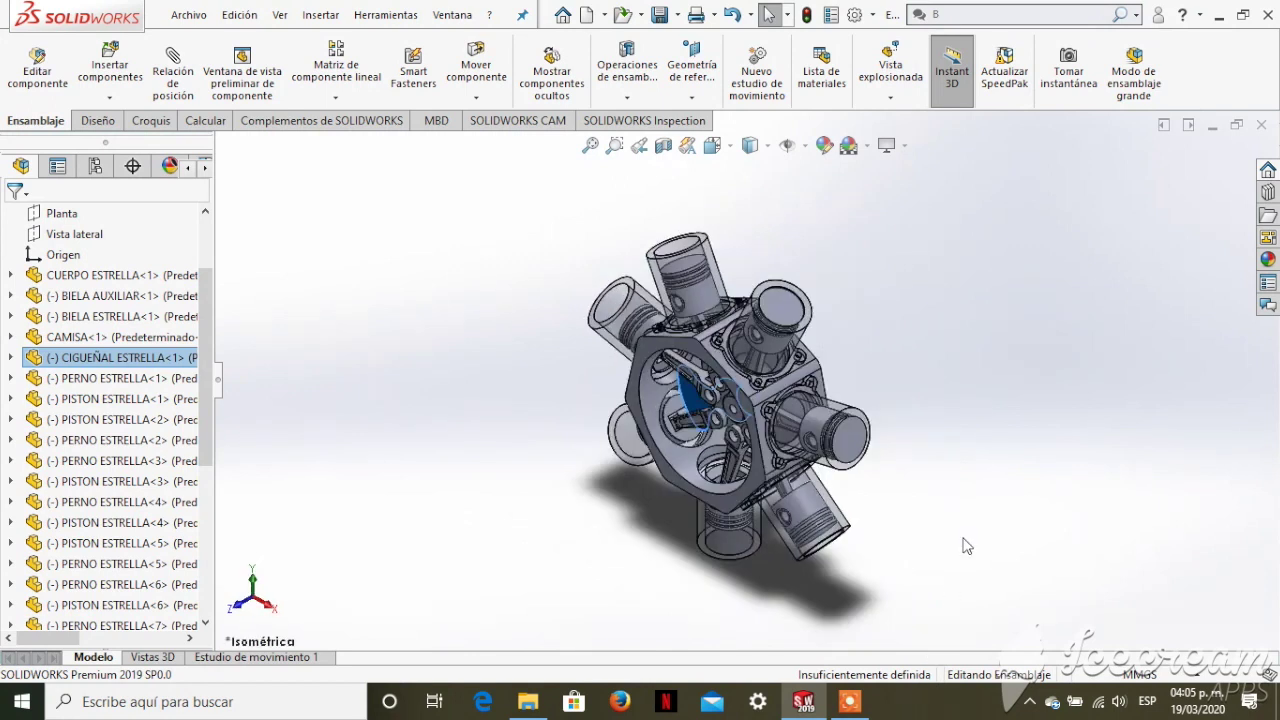